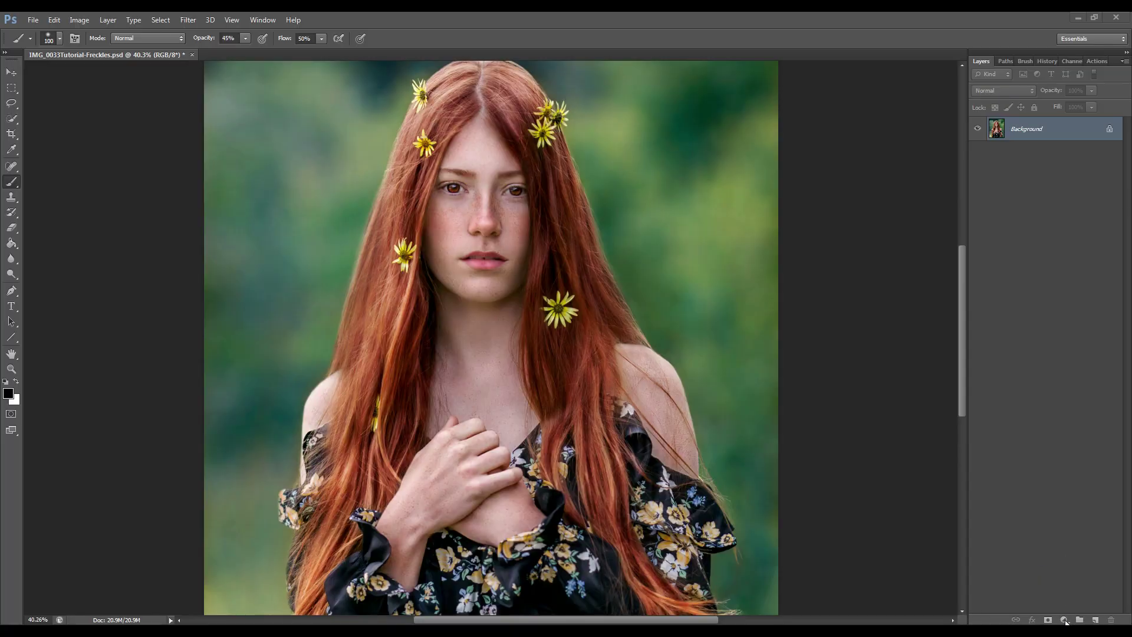
Add a Selective Color adjustment layer above the Background layer
click(1064, 620)
click(1064, 621)
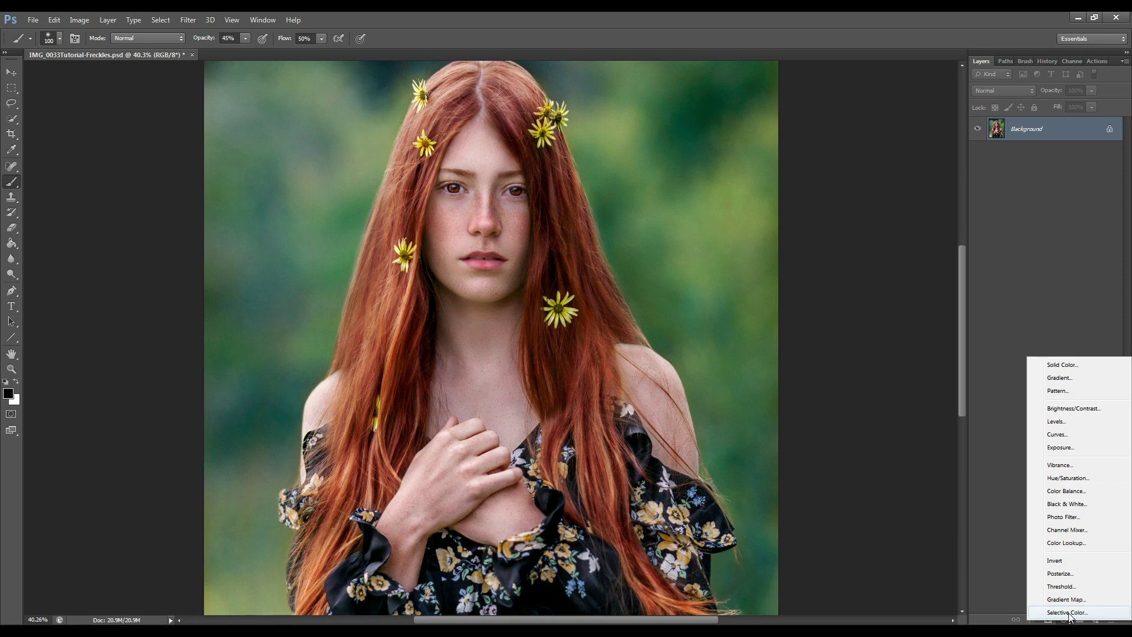
click(1069, 613)
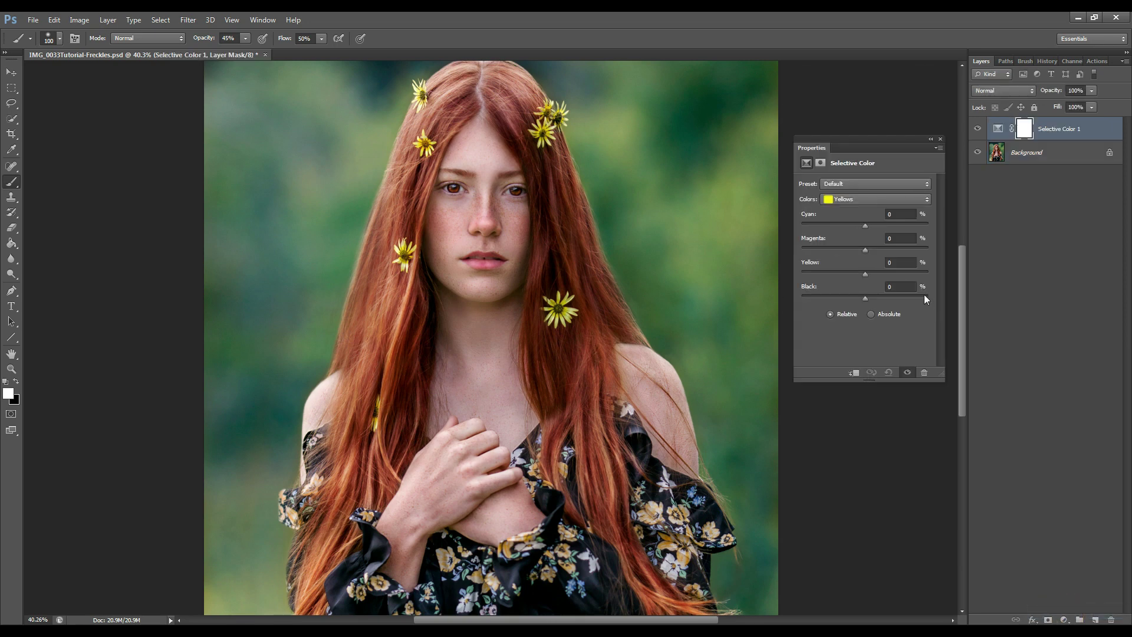
drag(877, 143, 871, 156)
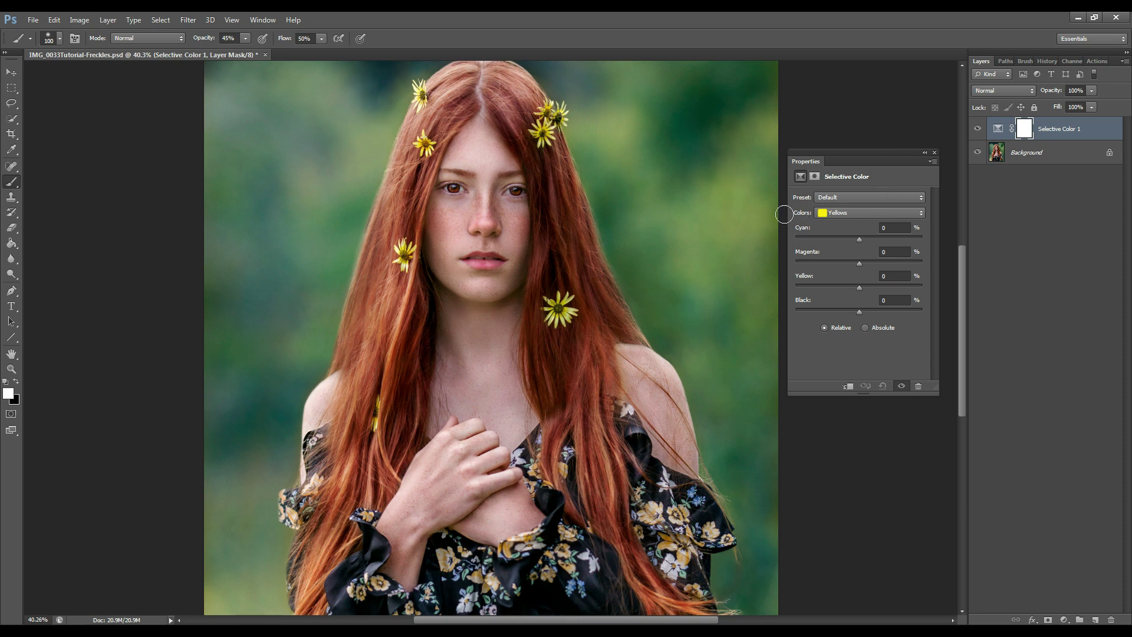
In the Selective Color adjustment, set Black to +20% for the Reds and +24% for the Yellows
click(869, 214)
click(856, 219)
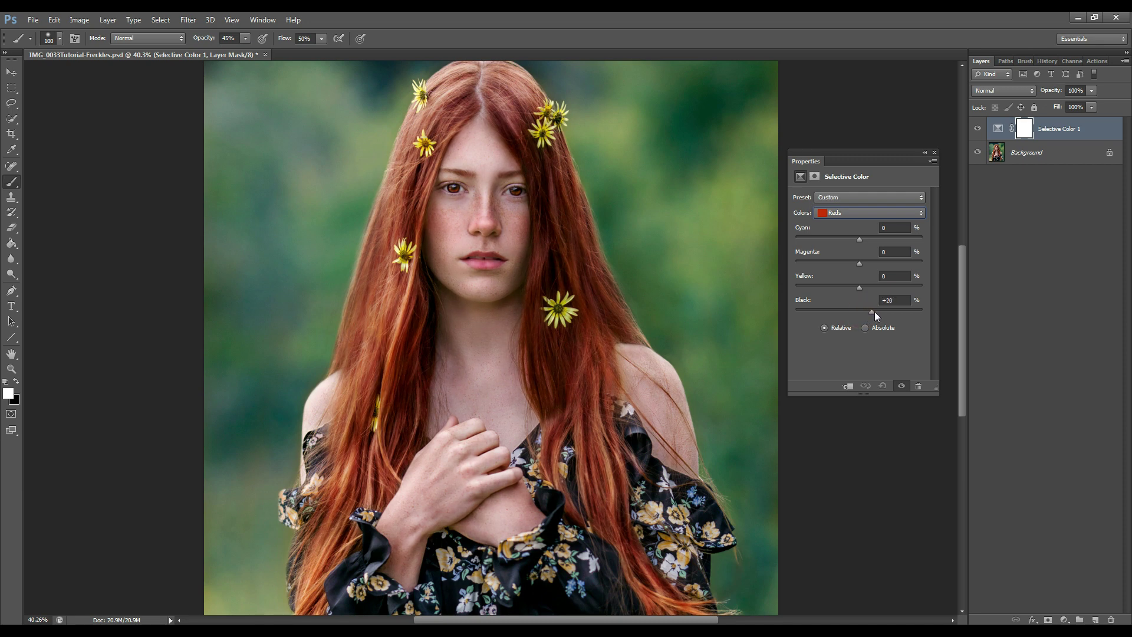
click(849, 214)
click(848, 236)
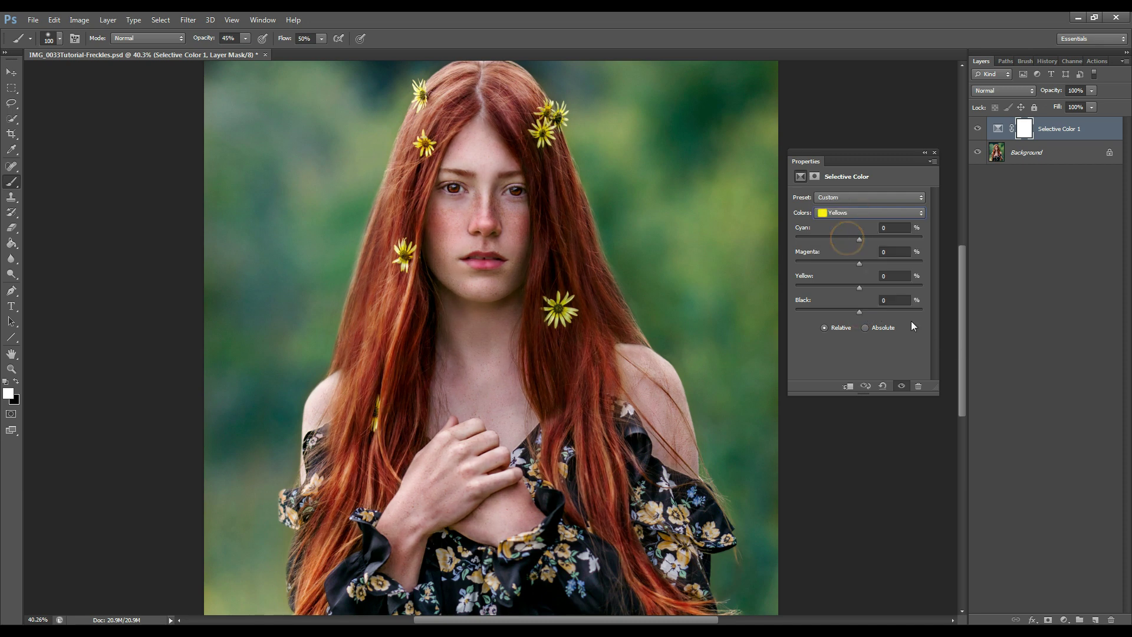
drag(859, 313, 880, 326)
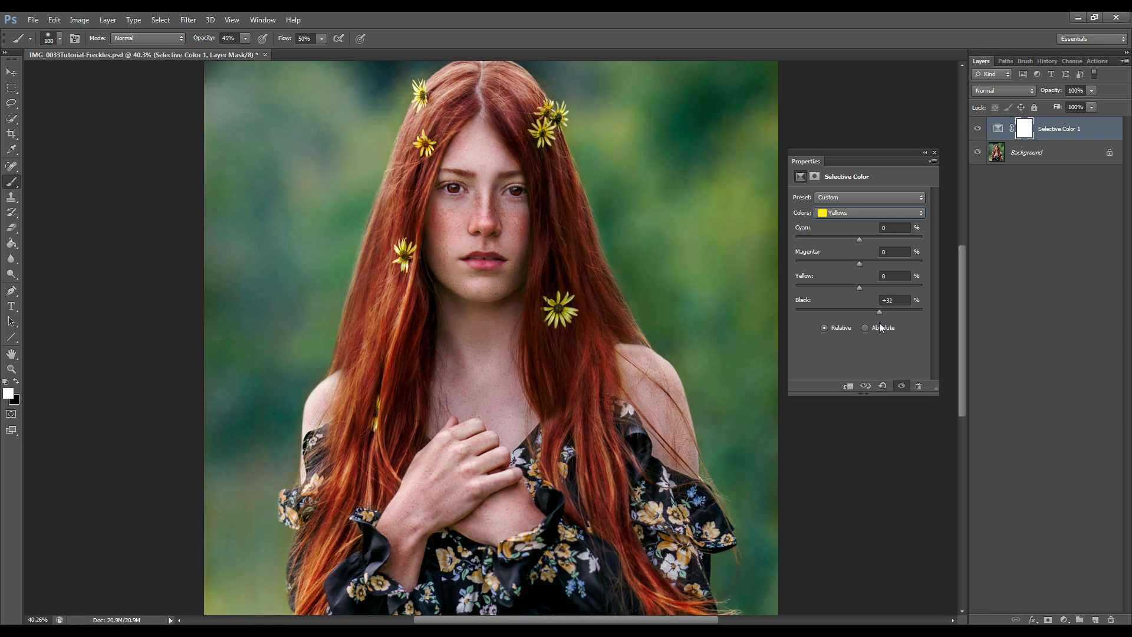
click(934, 154)
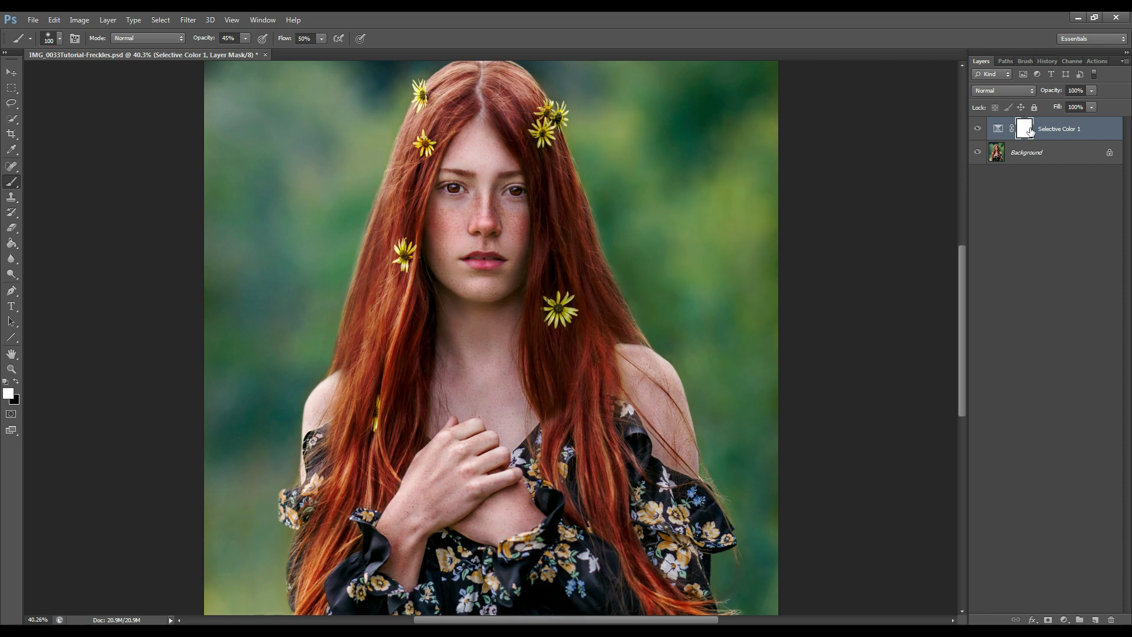
Invert the Selective Color layer's mask to black and choose a soft round brush at 250 px with 0% hardness
click(1031, 131)
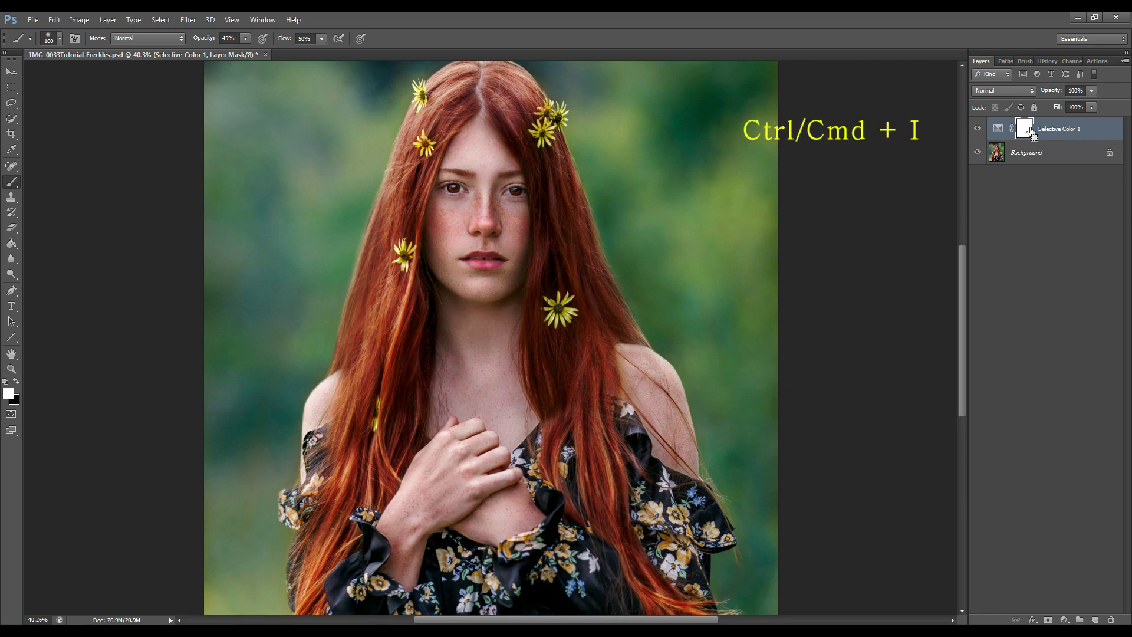
key(ctrl+i)
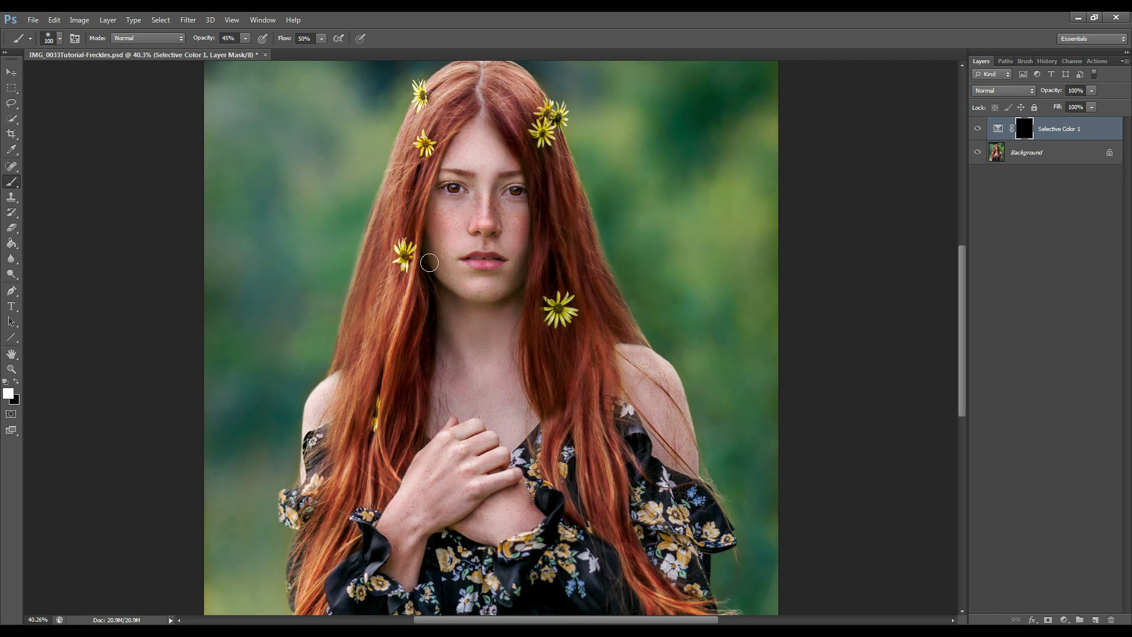
key(bracketright)
key(bracketright)
key(bracketright)
key(bracketright)
drag(469, 202, 470, 206)
click(61, 38)
click(25, 130)
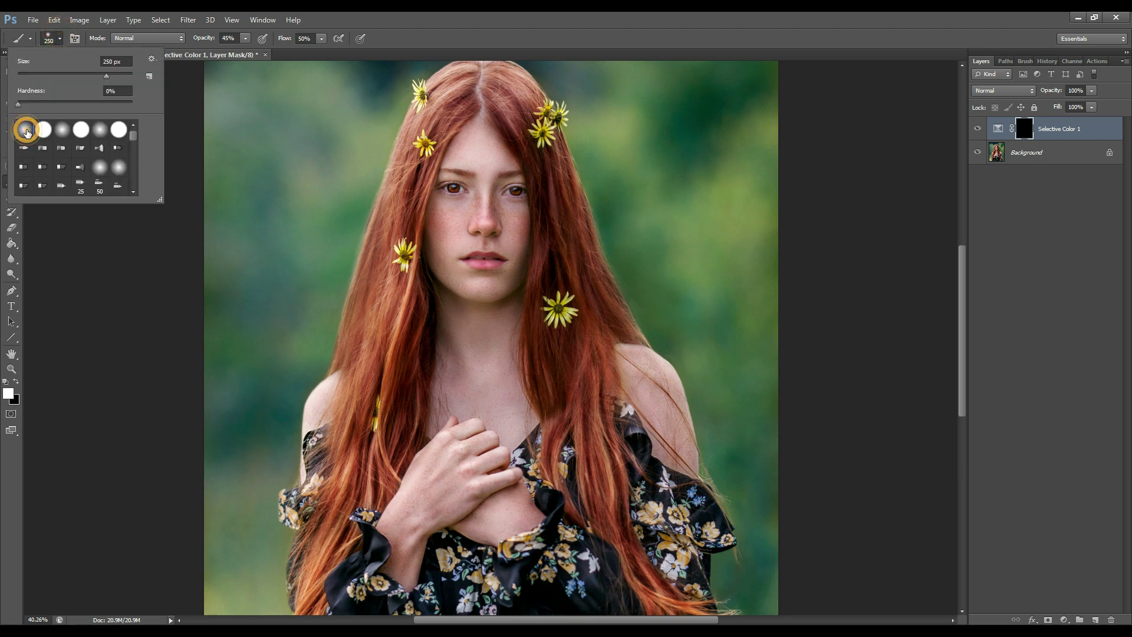
click(379, 27)
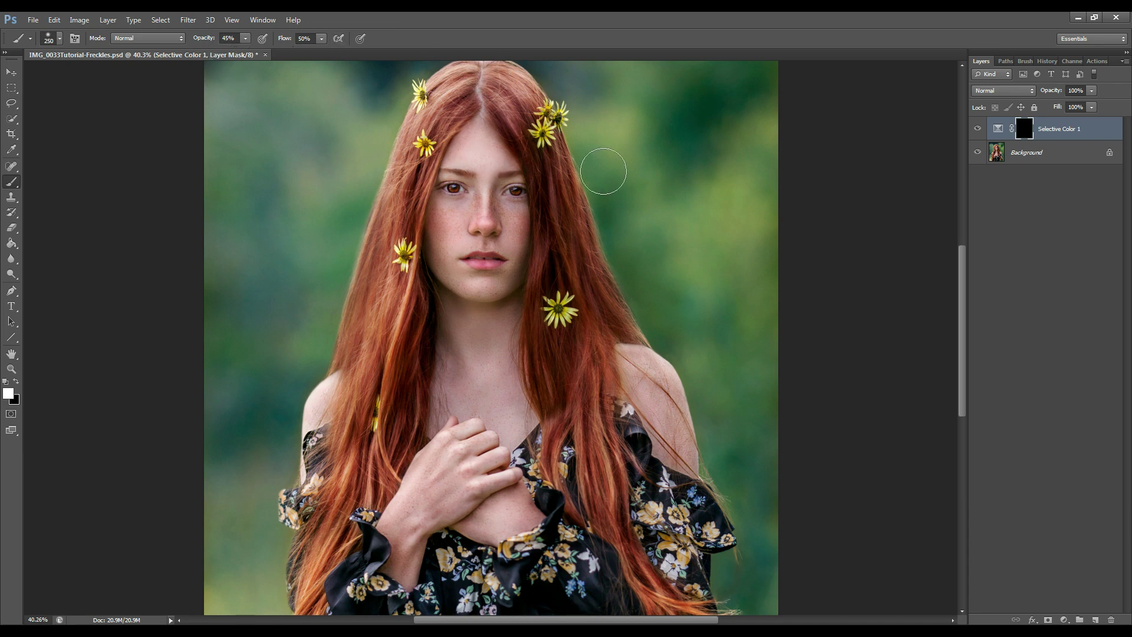
Paint white on the Selective Color mask over the cheeks, chin, nose and forehead with a 90 px brush at 45% opacity
scroll(503, 168, up, 8)
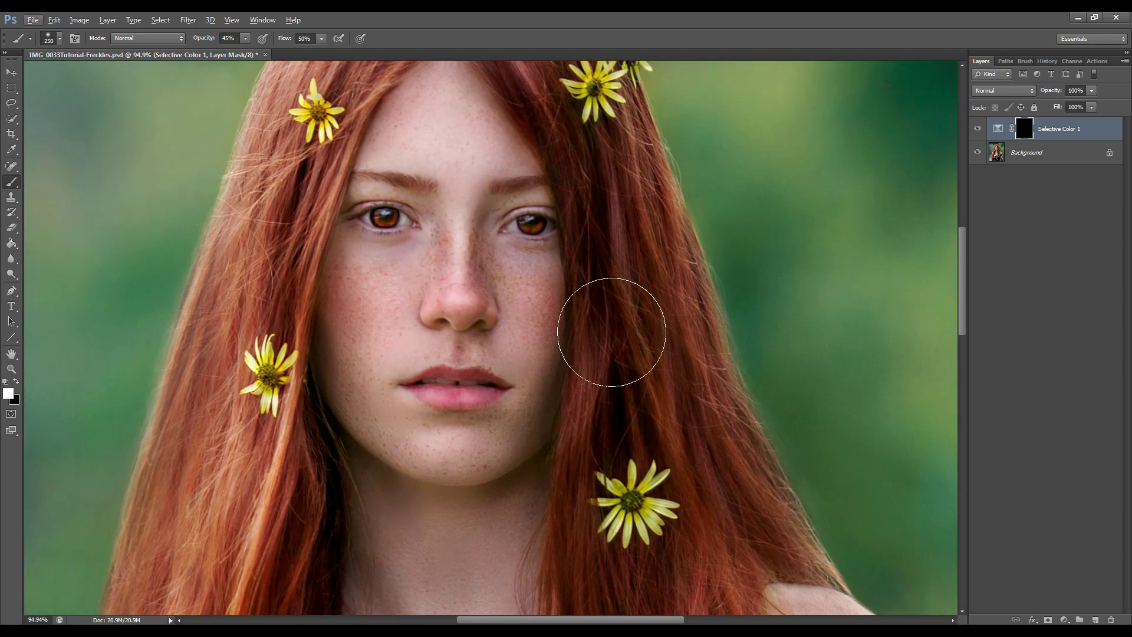
drag(513, 404, 609, 440)
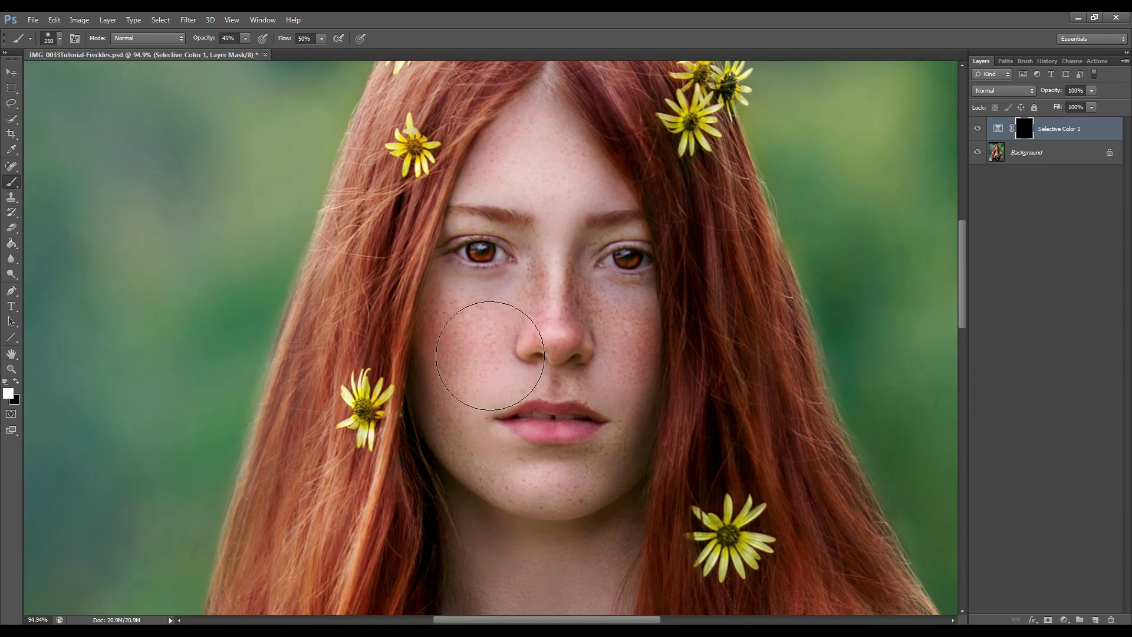
key(bracketleft)
key(bracketleft)
key(bracketleft)
key(bracketleft)
key(bracketleft)
key(bracketleft)
mouse_move(496, 317)
mouse_down()
mouse_move(469, 328)
mouse_move(459, 311)
mouse_move(475, 322)
mouse_up()
mouse_move(461, 369)
mouse_down()
mouse_move(470, 340)
mouse_move(505, 311)
mouse_move(451, 306)
mouse_move(514, 304)
mouse_move(463, 316)
mouse_up()
drag(460, 340, 462, 341)
drag(458, 391, 444, 390)
drag(466, 450, 472, 439)
mouse_move(549, 484)
mouse_down()
mouse_move(587, 496)
mouse_move(621, 476)
mouse_up()
mouse_move(619, 335)
mouse_down()
mouse_move(638, 385)
mouse_move(644, 345)
mouse_move(637, 368)
mouse_move(617, 342)
mouse_move(620, 320)
mouse_move(564, 280)
mouse_move(536, 275)
mouse_move(522, 318)
mouse_move(531, 305)
mouse_move(499, 310)
mouse_move(512, 300)
mouse_move(472, 316)
mouse_up()
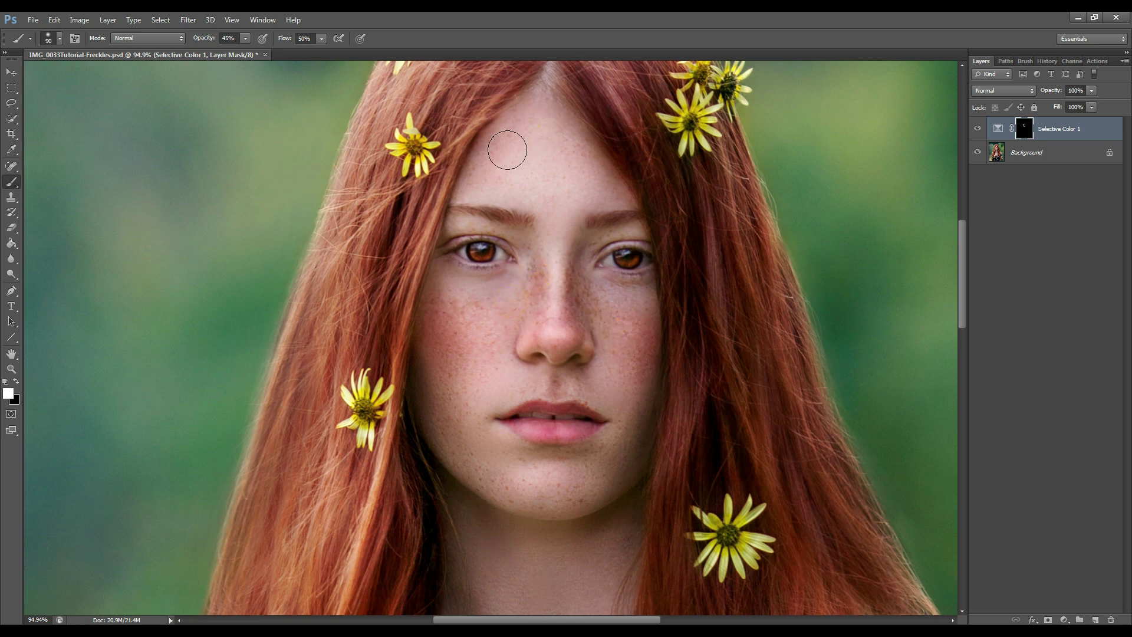
mouse_move(550, 169)
mouse_down()
mouse_move(552, 131)
mouse_move(545, 160)
mouse_move(506, 152)
mouse_up()
Raise the brush opacity to 60% and paint the mask again over the forehead, cheeks, chin and nose
click(223, 38)
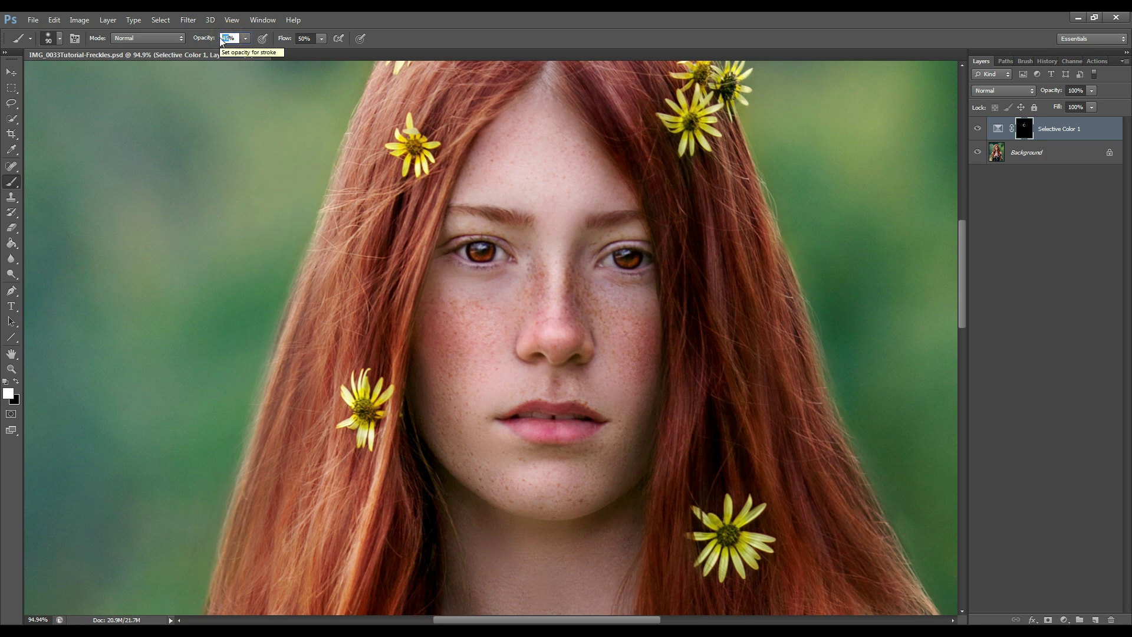
text(60)
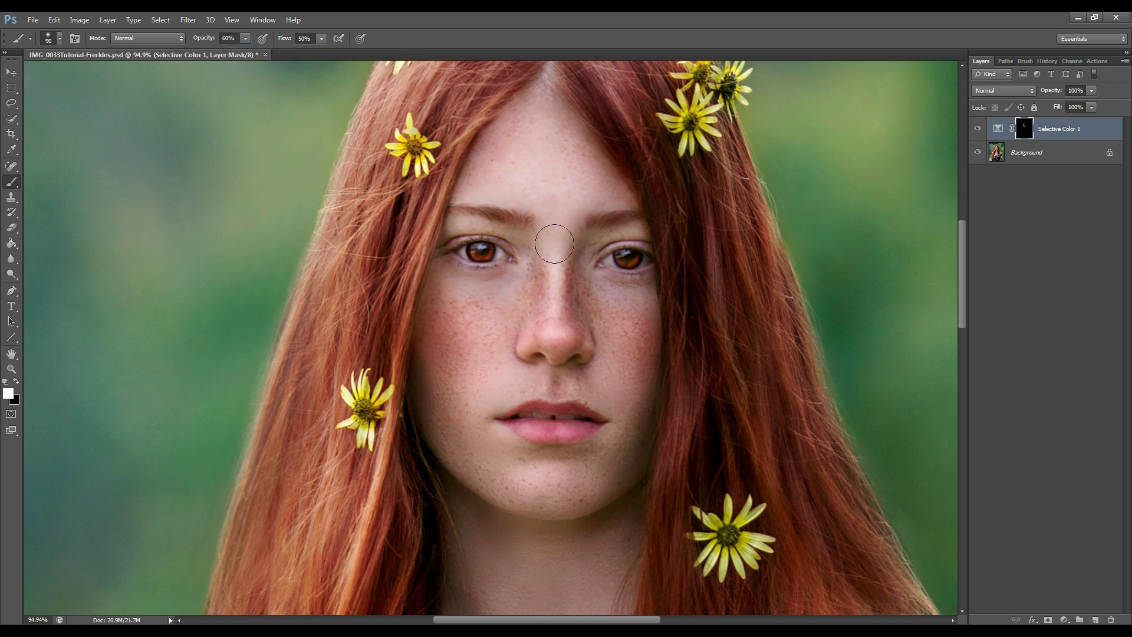
click(502, 180)
mouse_move(1056, 95)
mouse_down()
mouse_move(1027, 94)
mouse_move(1131, 94)
mouse_up()
mouse_move(497, 319)
mouse_down()
mouse_move(477, 373)
mouse_move(475, 444)
mouse_up()
click(592, 478)
mouse_move(498, 385)
mouse_down()
mouse_move(569, 138)
mouse_move(502, 168)
mouse_move(523, 156)
mouse_move(530, 192)
mouse_move(555, 201)
mouse_move(551, 273)
mouse_up()
Paint white on the Selective Color mask over the neck, chest, hands and shoulders
scroll(690, 371, down, 5)
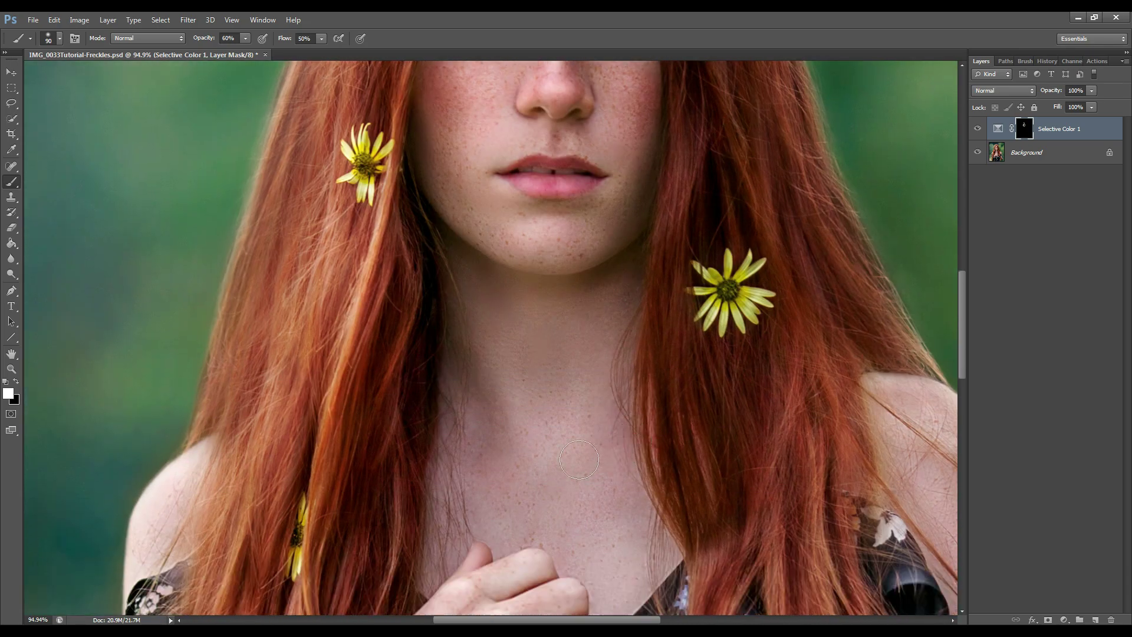
scroll(579, 459, down, 1)
mouse_move(482, 497)
mouse_down()
mouse_move(505, 475)
mouse_move(464, 435)
mouse_move(546, 477)
mouse_move(602, 546)
mouse_move(594, 448)
mouse_move(527, 305)
mouse_up()
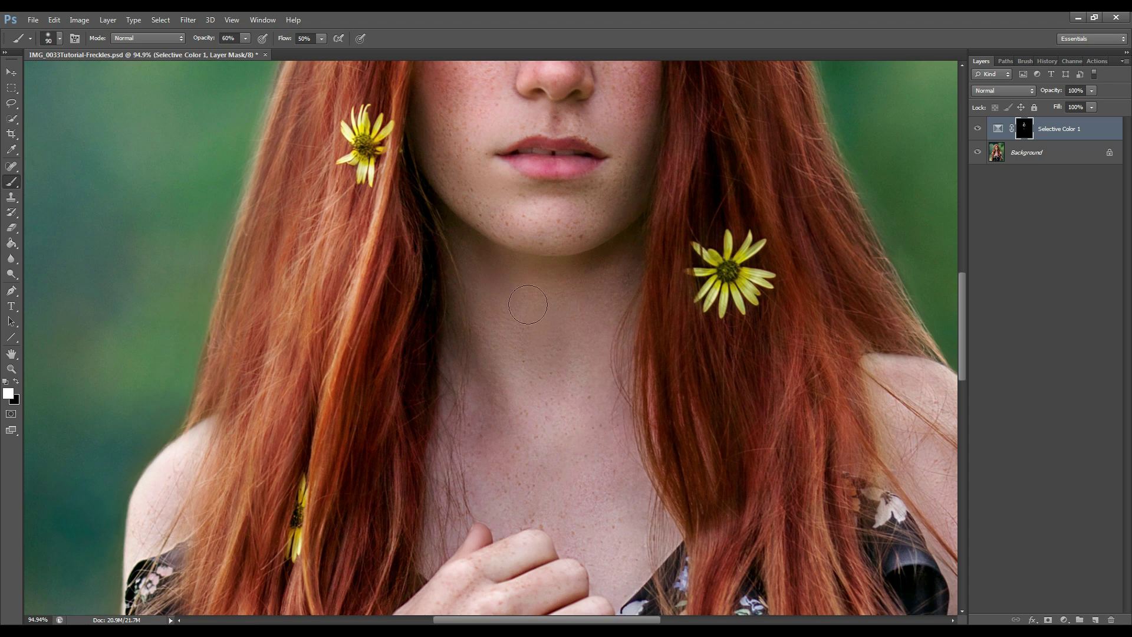
scroll(566, 399, down, 6)
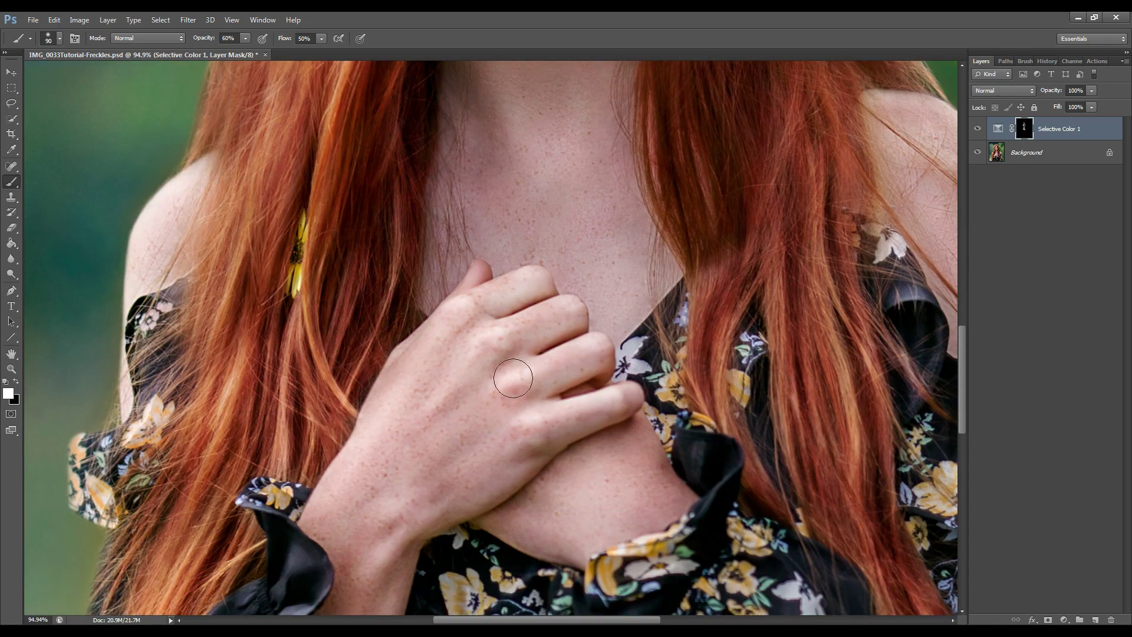
mouse_move(513, 378)
mouse_down()
mouse_move(401, 443)
mouse_move(422, 480)
mouse_move(554, 359)
mouse_move(489, 319)
mouse_up()
scroll(430, 412, down, 2)
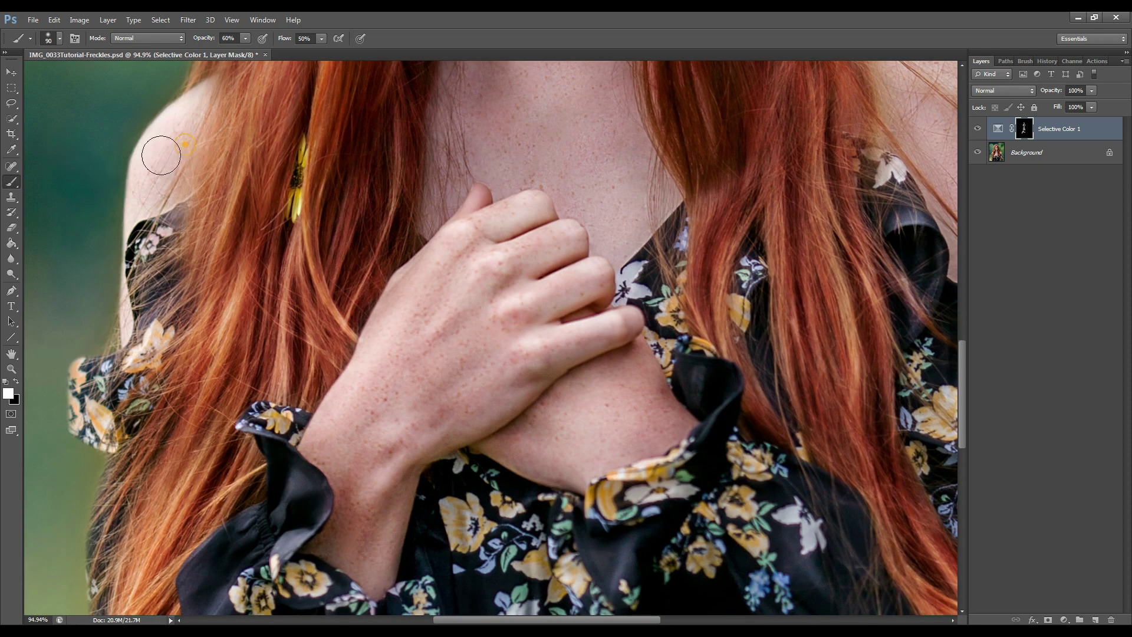
mouse_move(715, 305)
mouse_down()
mouse_move(387, 454)
mouse_move(685, 371)
mouse_move(598, 236)
mouse_move(579, 283)
mouse_up()
drag(425, 377, 460, 383)
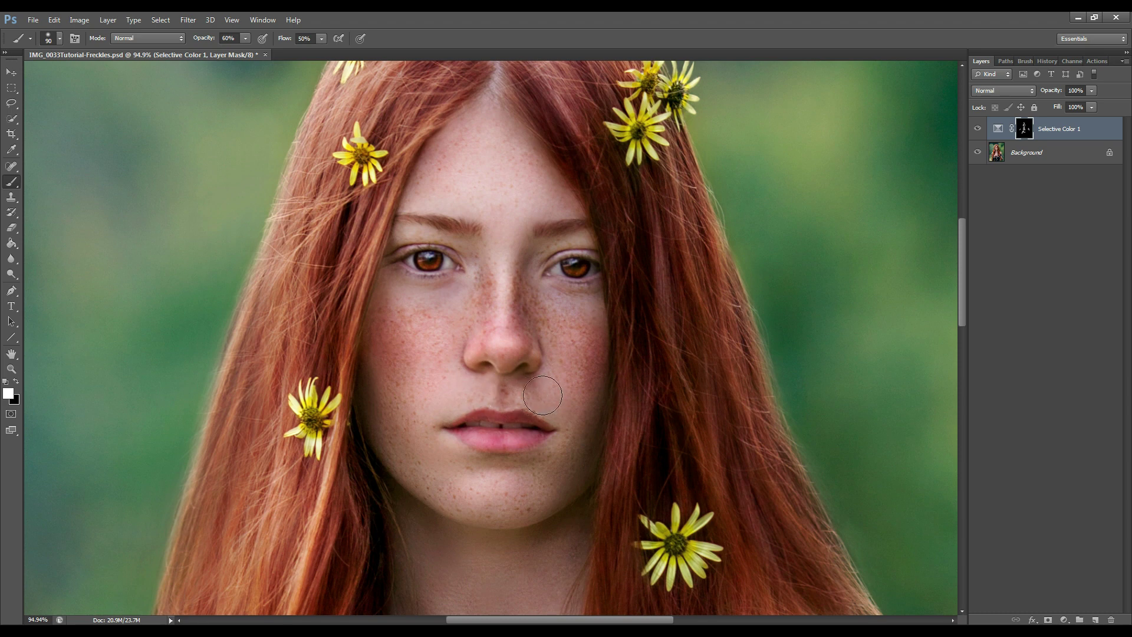
Compare the face with and without the Selective Color layer, leaving that layer hidden
click(566, 467)
scroll(749, 318, up, 1)
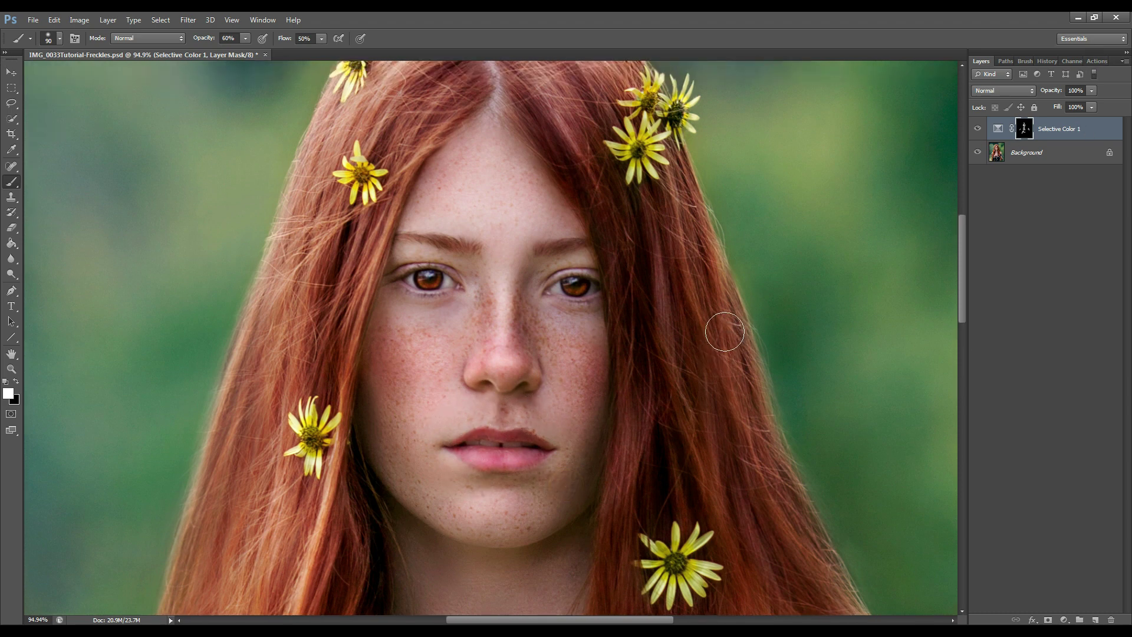
click(979, 129)
click(979, 129)
click(979, 129)
click(979, 129)
click(977, 130)
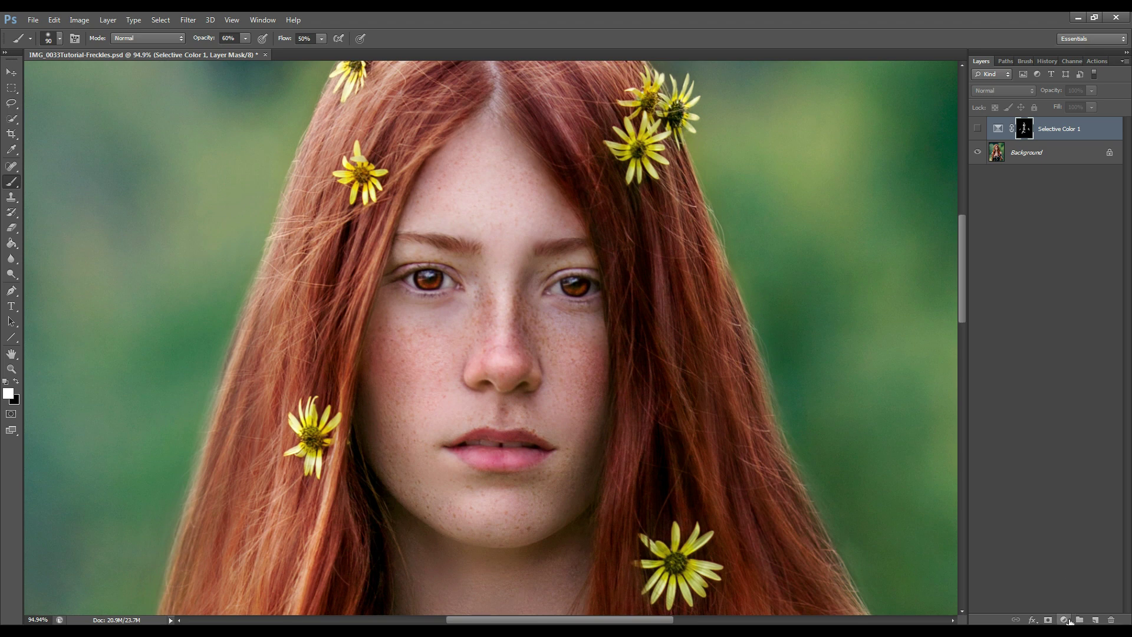
Add a Black & White adjustment layer on top and set its blend mode to Luminosity
click(1065, 620)
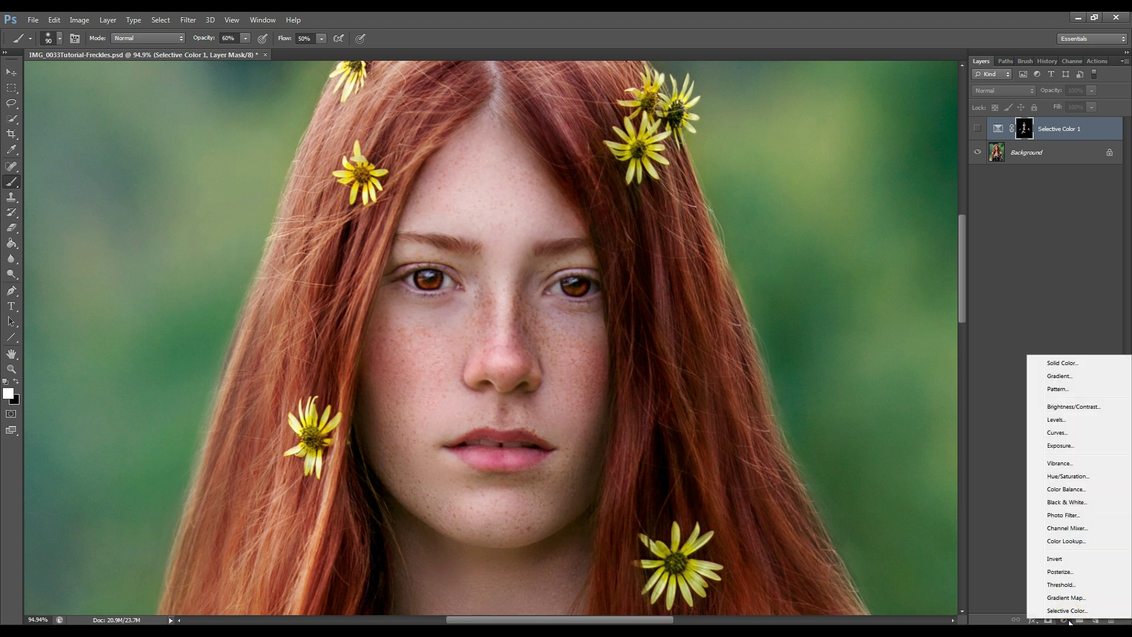
click(1084, 508)
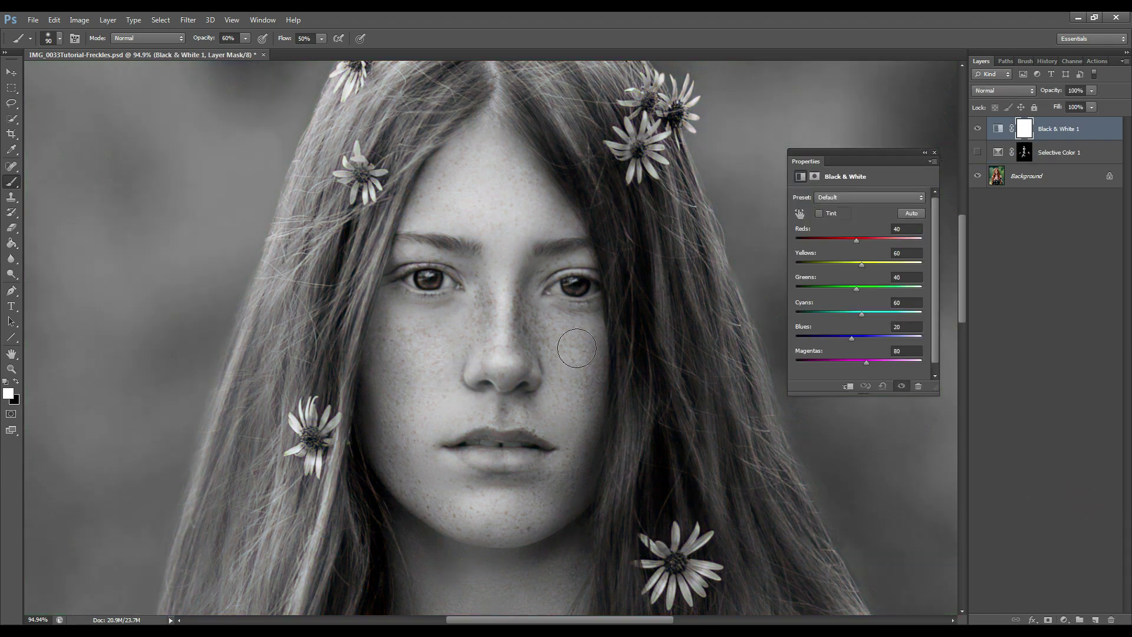
click(996, 92)
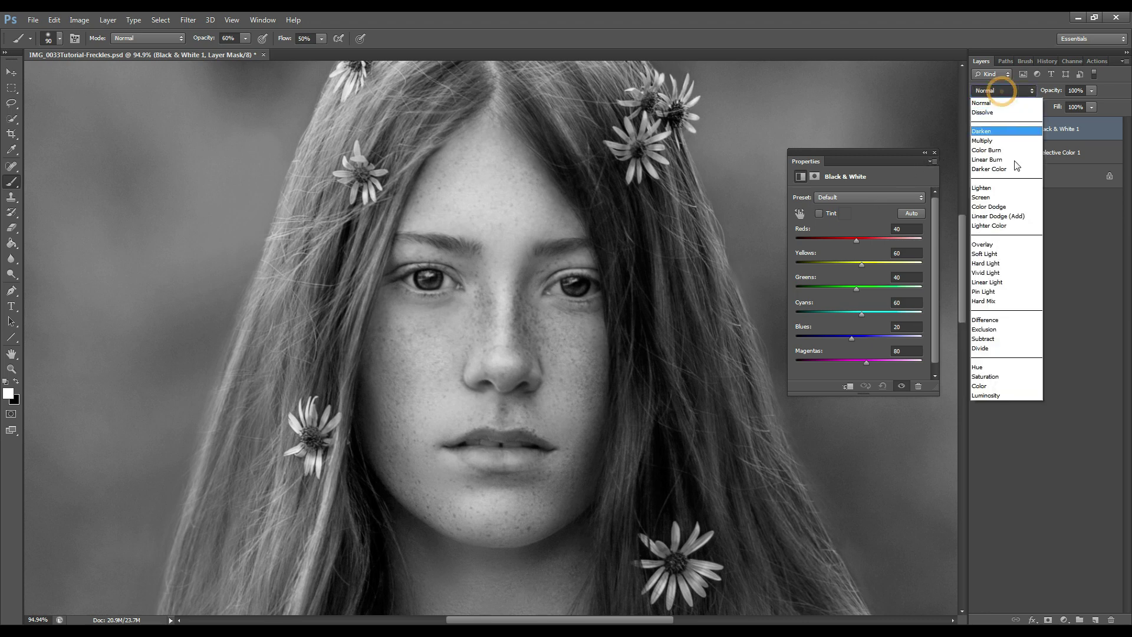
click(1002, 391)
click(998, 91)
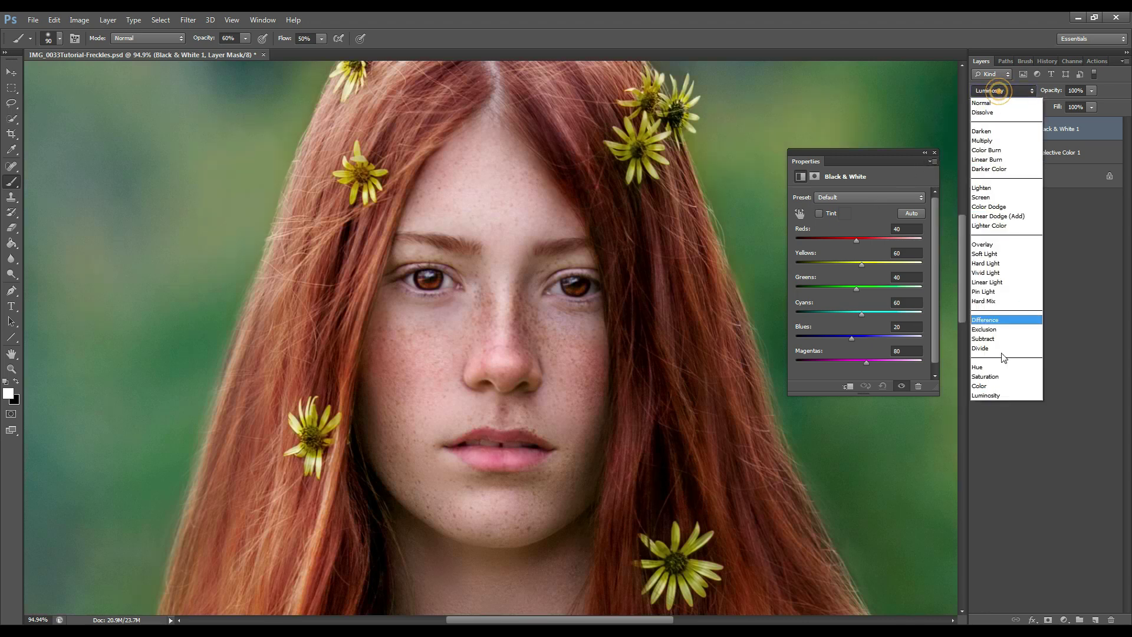
click(997, 395)
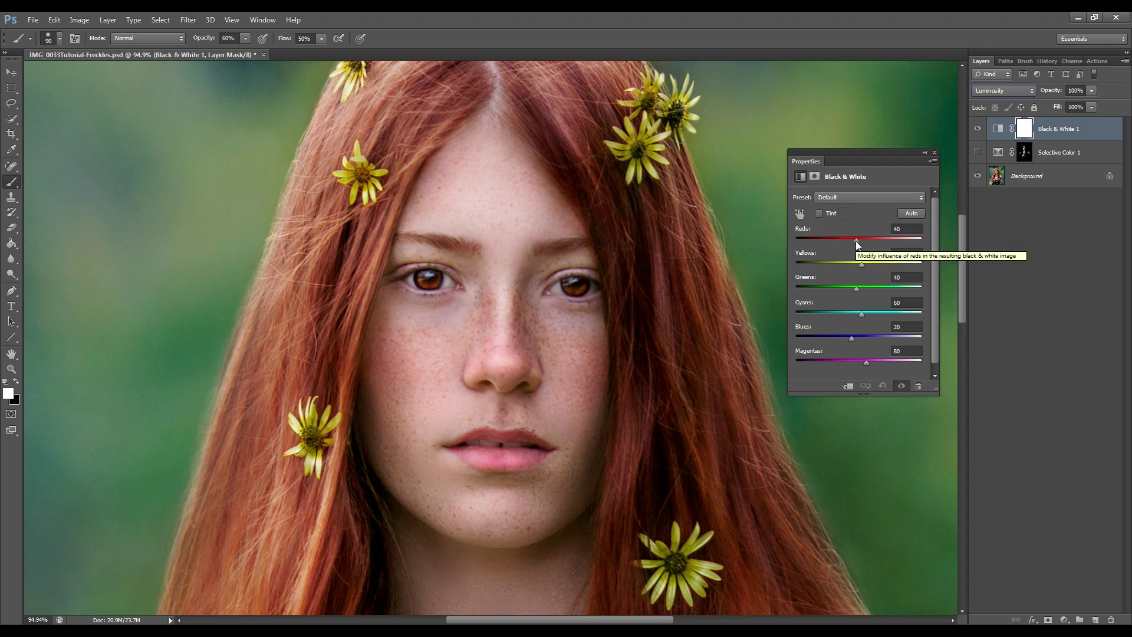
Set the Black & White adjustment's Reds to -14 and Yellows to 28, and invert its layer mask to black
drag(857, 241, 844, 241)
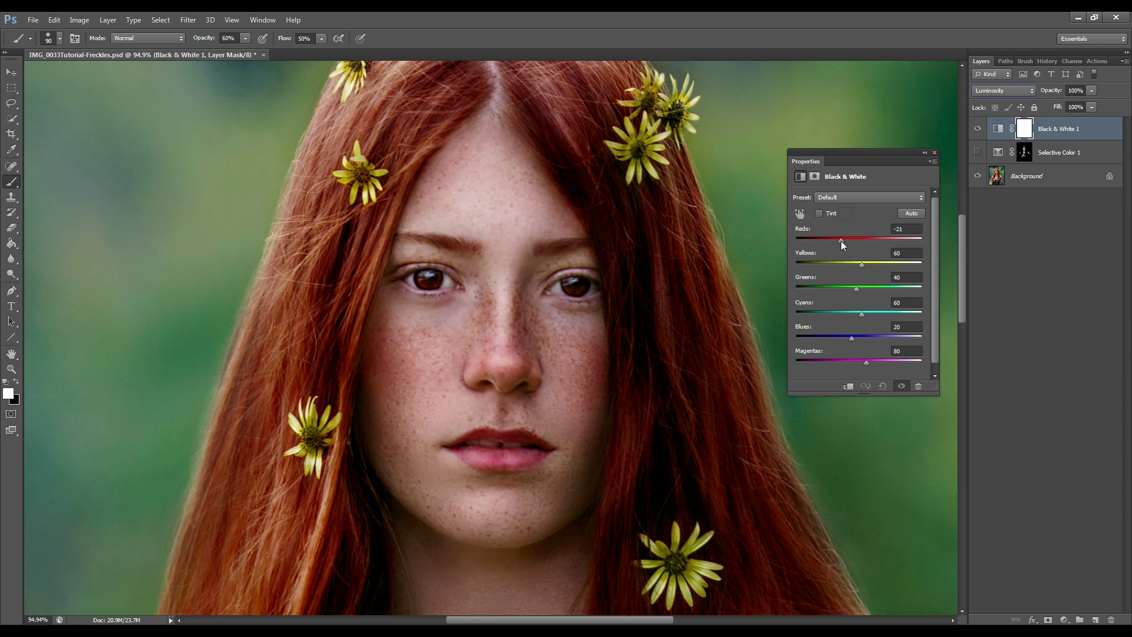
drag(841, 240, 840, 242)
drag(838, 243, 839, 242)
drag(862, 269, 853, 267)
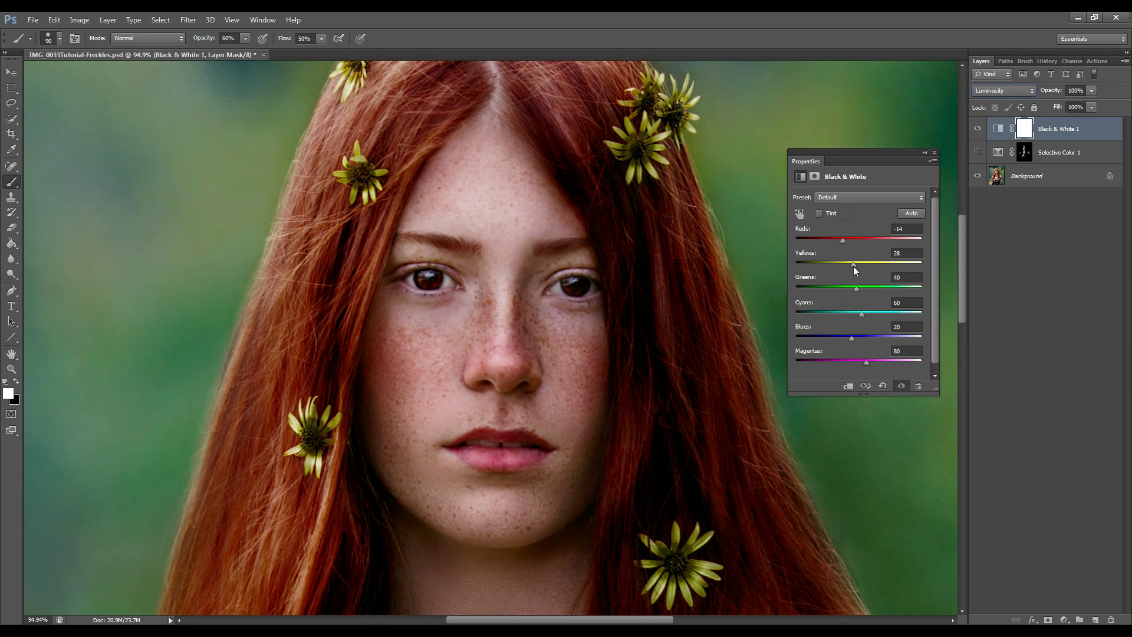
click(935, 152)
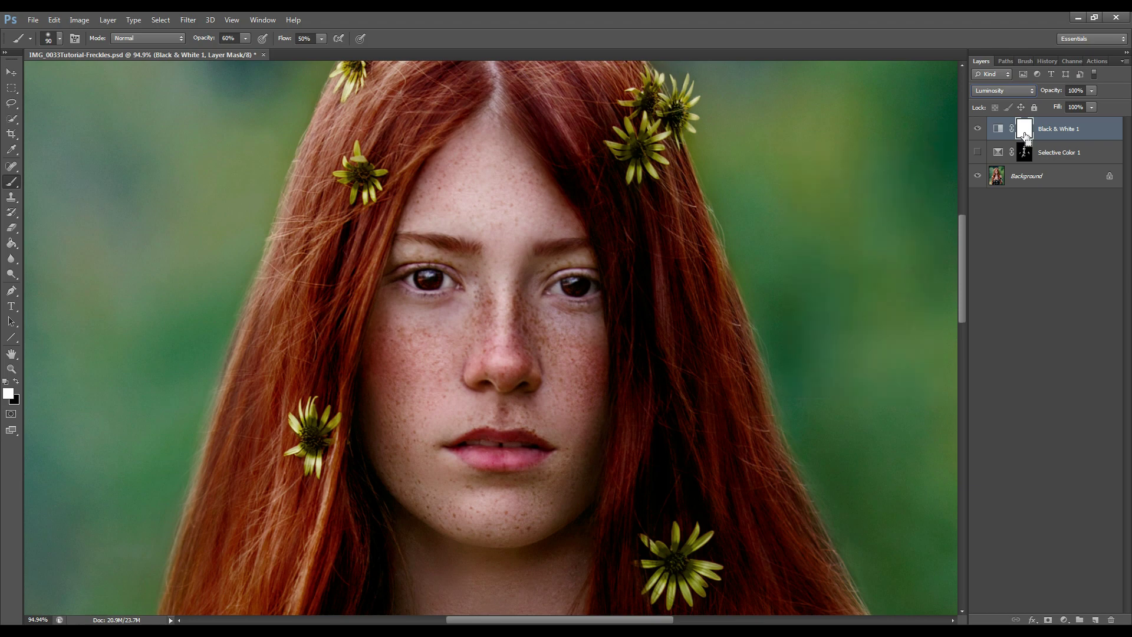
key(ctrl+i)
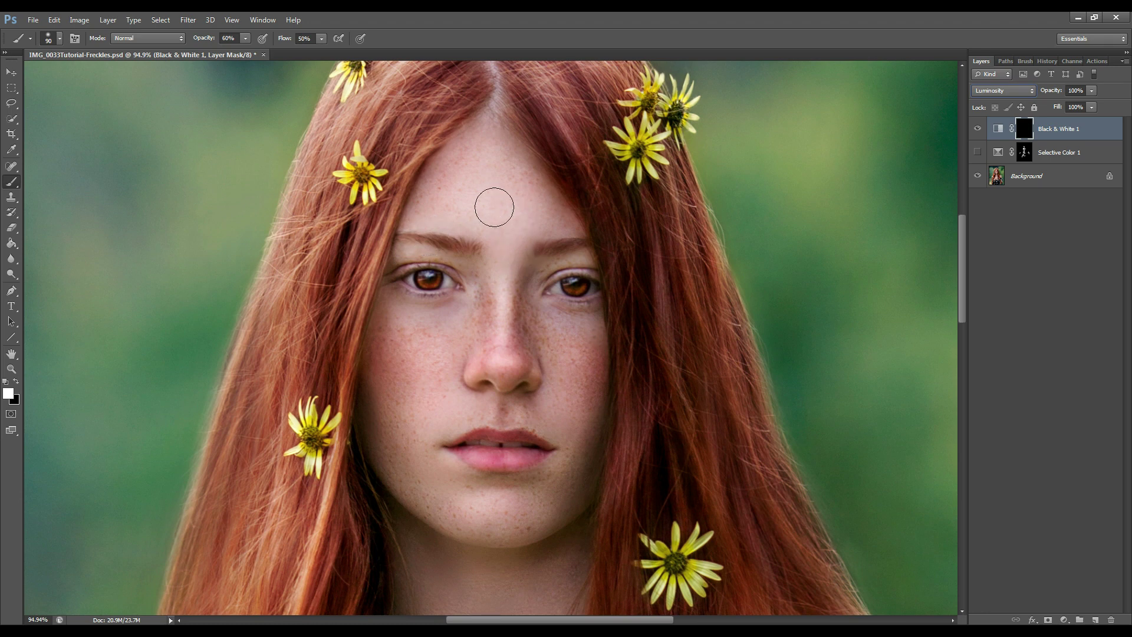
key(shift+alt+t)
click(1004, 92)
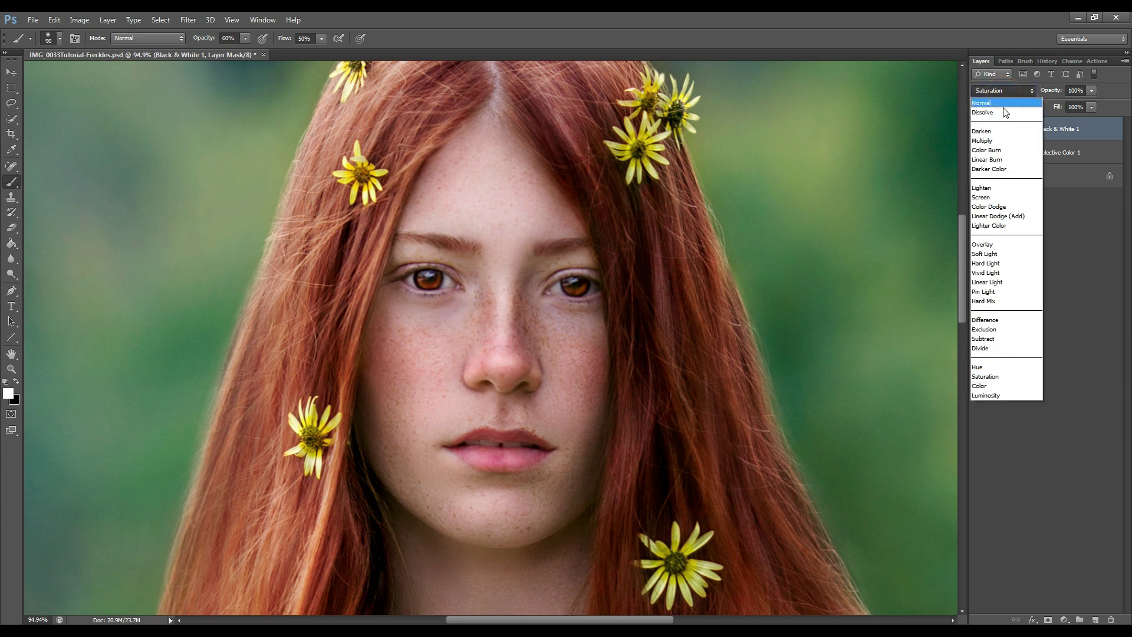
click(991, 396)
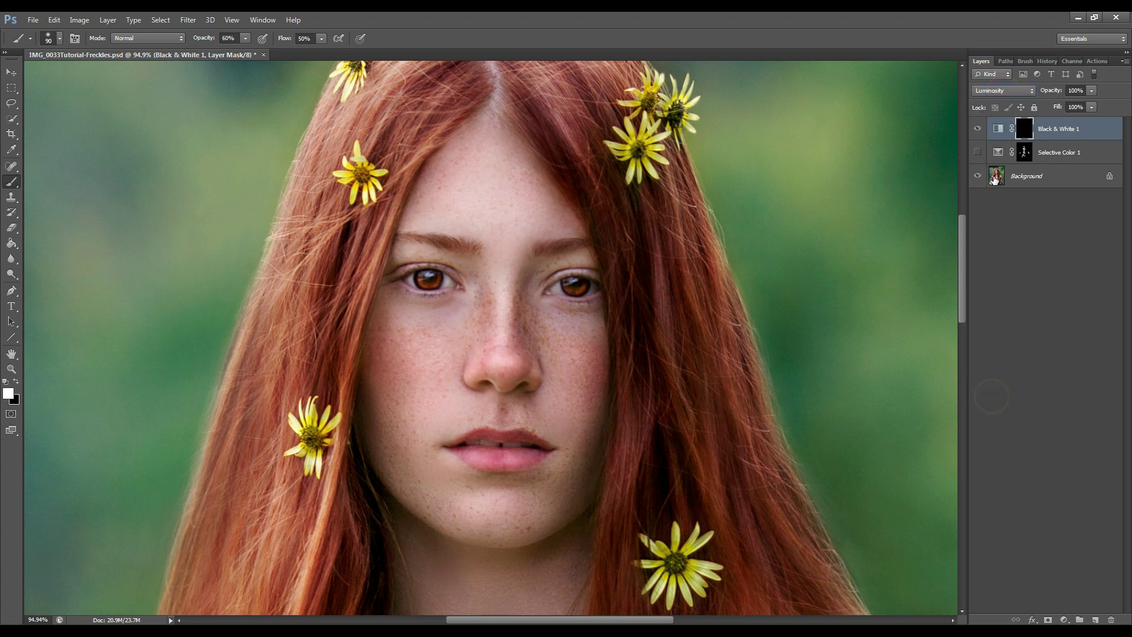
Set the brush to 30% opacity and 30% flow and paint white on the Black & White mask over the cheeks, nose and chin
mouse_move(402, 347)
mouse_down()
mouse_move(447, 320)
mouse_move(417, 384)
mouse_move(423, 354)
mouse_up()
click(225, 38)
key(Return)
drag(293, 40, 283, 41)
click(299, 39)
mouse_move(413, 332)
mouse_down()
mouse_move(440, 346)
mouse_move(401, 331)
mouse_move(424, 400)
mouse_move(415, 448)
mouse_move(429, 424)
mouse_move(456, 500)
mouse_move(434, 485)
mouse_move(447, 521)
mouse_move(536, 503)
mouse_up()
mouse_move(572, 373)
mouse_down()
mouse_move(539, 319)
mouse_move(566, 410)
mouse_move(490, 409)
mouse_move(454, 366)
mouse_move(425, 359)
mouse_move(424, 328)
mouse_move(404, 366)
mouse_move(415, 407)
mouse_move(439, 390)
mouse_move(424, 468)
mouse_move(535, 331)
mouse_up()
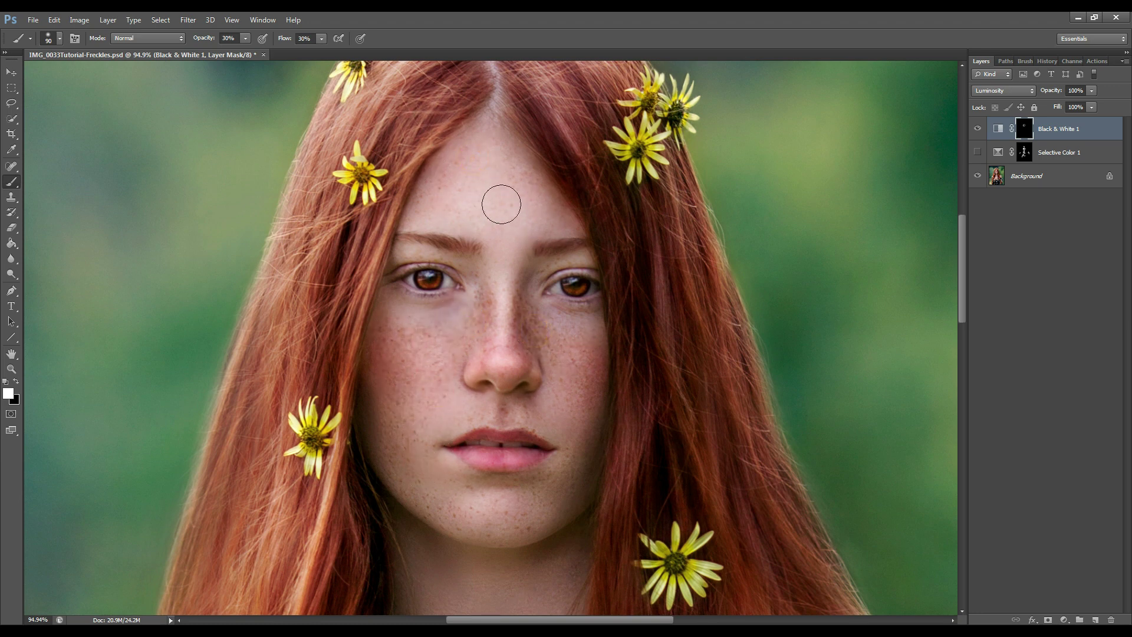
Paint white on the Black & White mask over the forehead, and around the eyes and mouth with a 45 px brush
mouse_move(483, 160)
mouse_down()
mouse_move(494, 251)
mouse_move(474, 272)
mouse_move(425, 255)
mouse_move(395, 263)
mouse_up()
key(bracketleft)
key(bracketleft)
key(bracketleft)
key(bracketleft)
key(bracketleft)
drag(547, 275, 583, 266)
drag(538, 307, 582, 320)
click(390, 266)
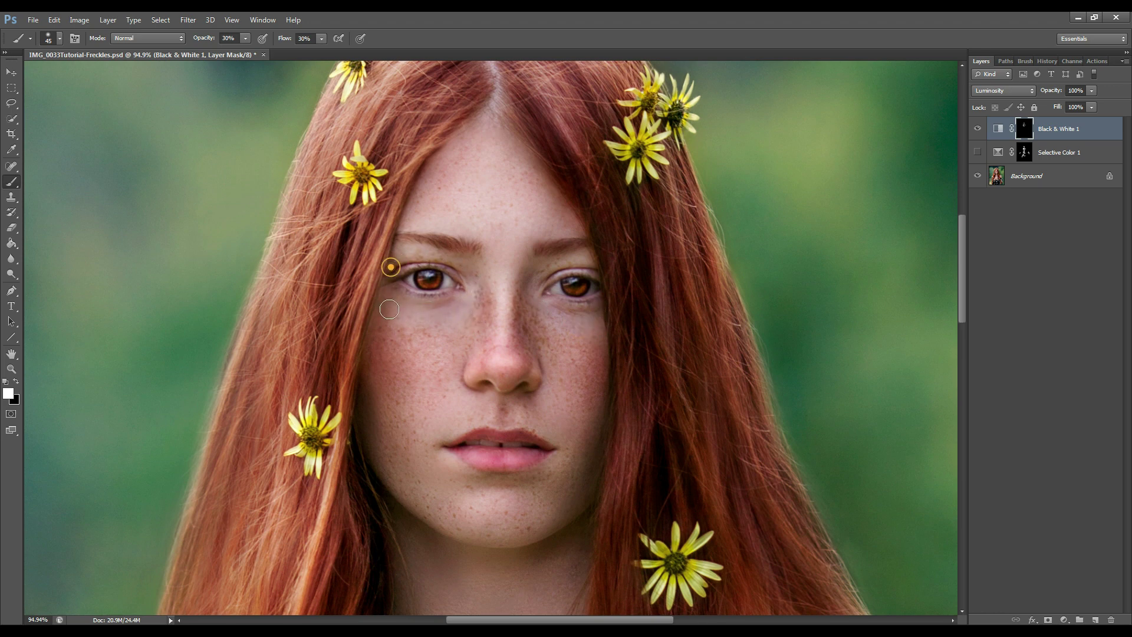
click(400, 418)
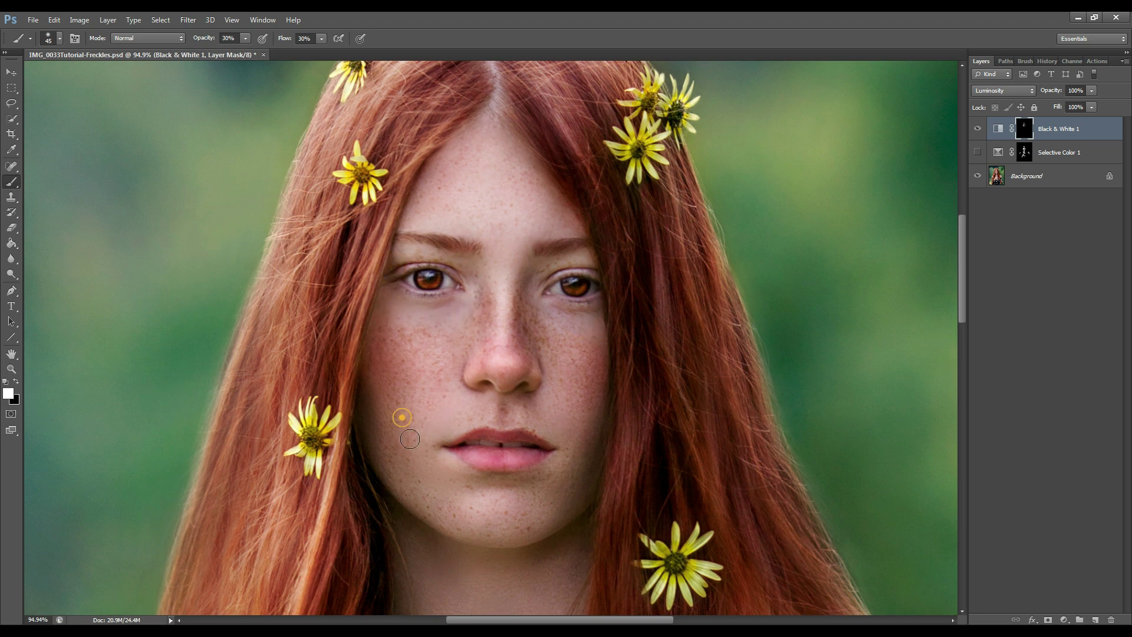
click(540, 429)
click(564, 447)
click(565, 469)
Enlarge the brush to 300 px and paint white on the Black & White mask over the neck and chest
key(bracketright)
key(bracketright)
key(bracketright)
key(bracketright)
key(bracketright)
key(bracketright)
key(bracketright)
key(bracketright)
key(bracketright)
key(bracketright)
key(bracketright)
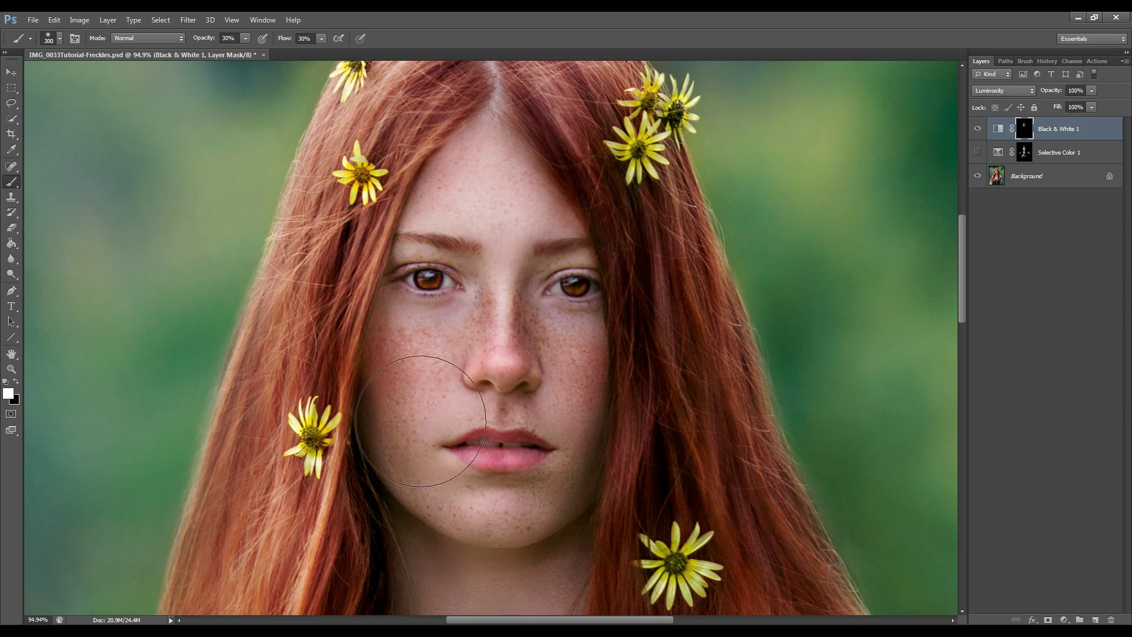
key(space)
drag(494, 459, 521, 289)
drag(534, 422, 518, 319)
mouse_move(465, 253)
mouse_down()
mouse_move(460, 320)
mouse_move(538, 325)
mouse_up()
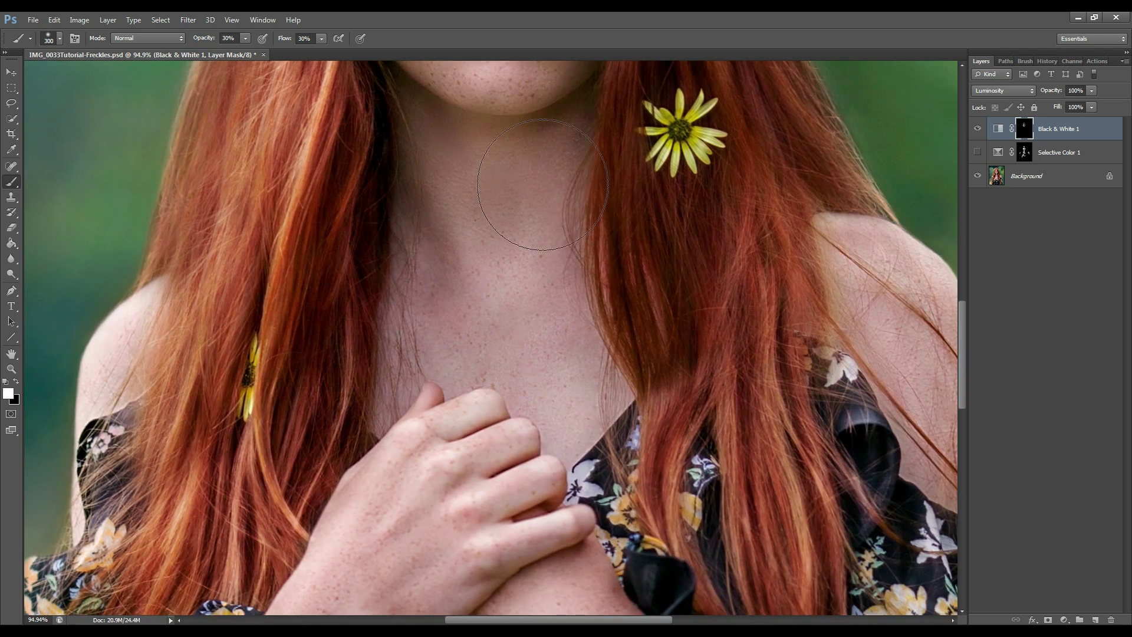
mouse_move(519, 194)
mouse_down()
mouse_move(431, 236)
mouse_move(470, 277)
mouse_move(500, 361)
mouse_up()
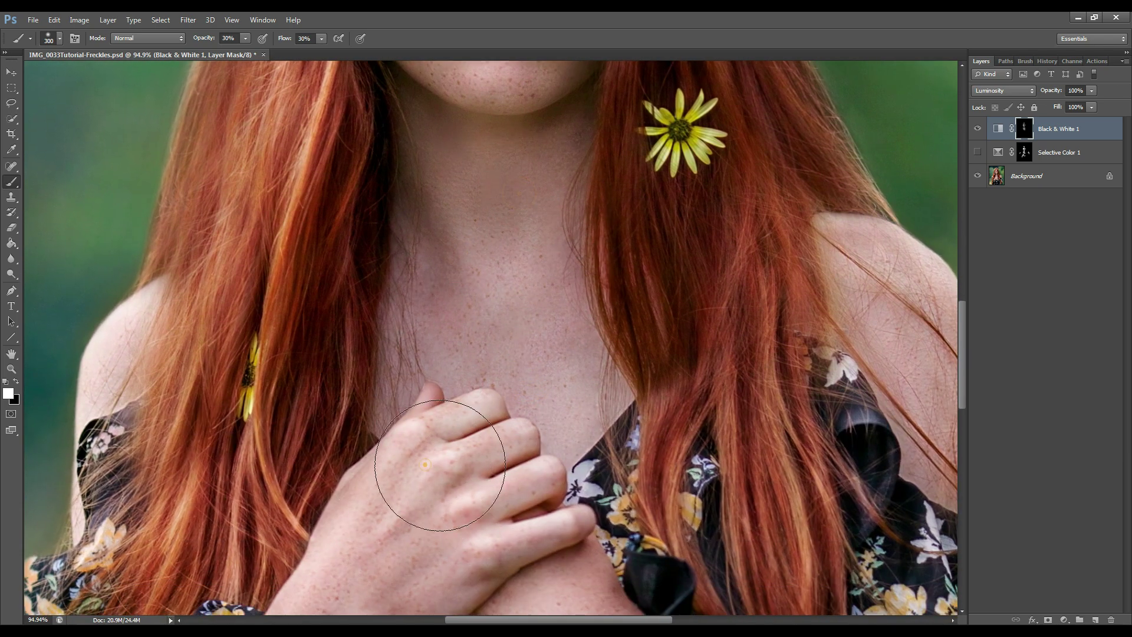
Paint white on the Black & White mask over the clasped hands and wrist, reducing the brush to 175 px
click(435, 462)
drag(468, 515, 509, 252)
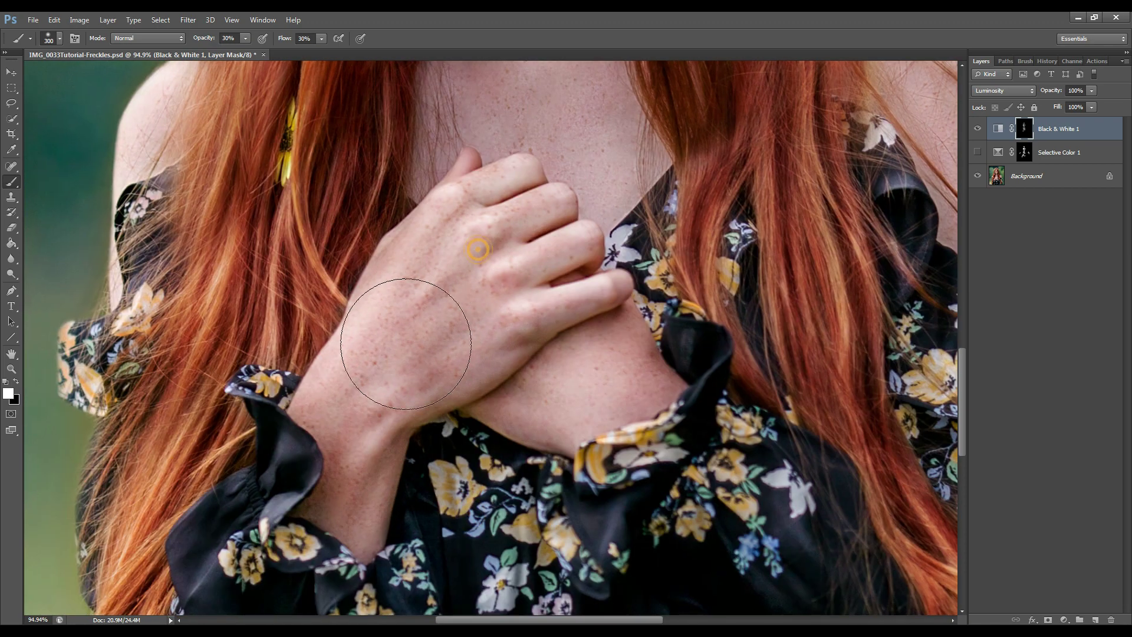
key(bracketleft)
key(bracketleft)
key(bracketleft)
click(369, 354)
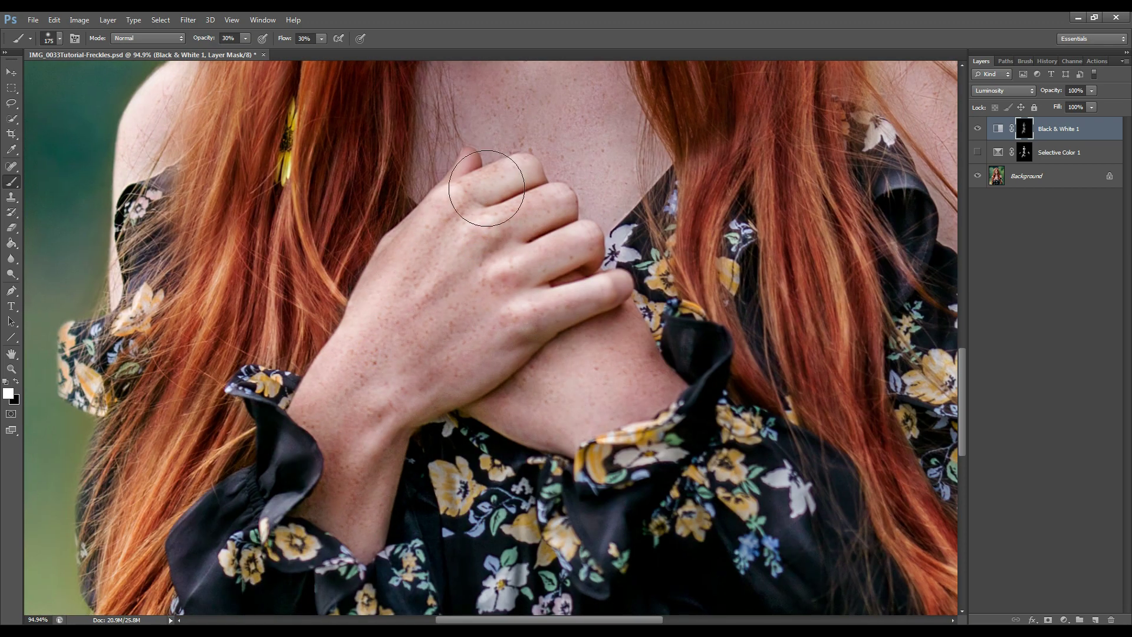
Paint white on the Black & White mask over the shoulders and the lower forearm with an 80 px brush
drag(238, 134, 312, 250)
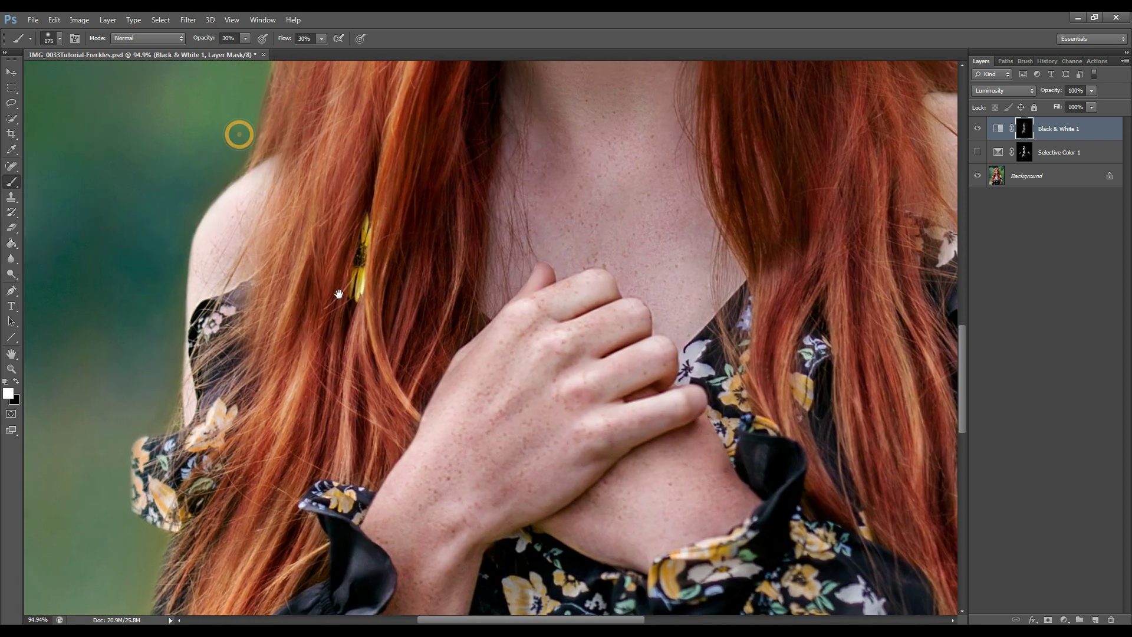
key(bracketleft)
key(bracketleft)
key(bracketleft)
key(bracketleft)
key(bracketleft)
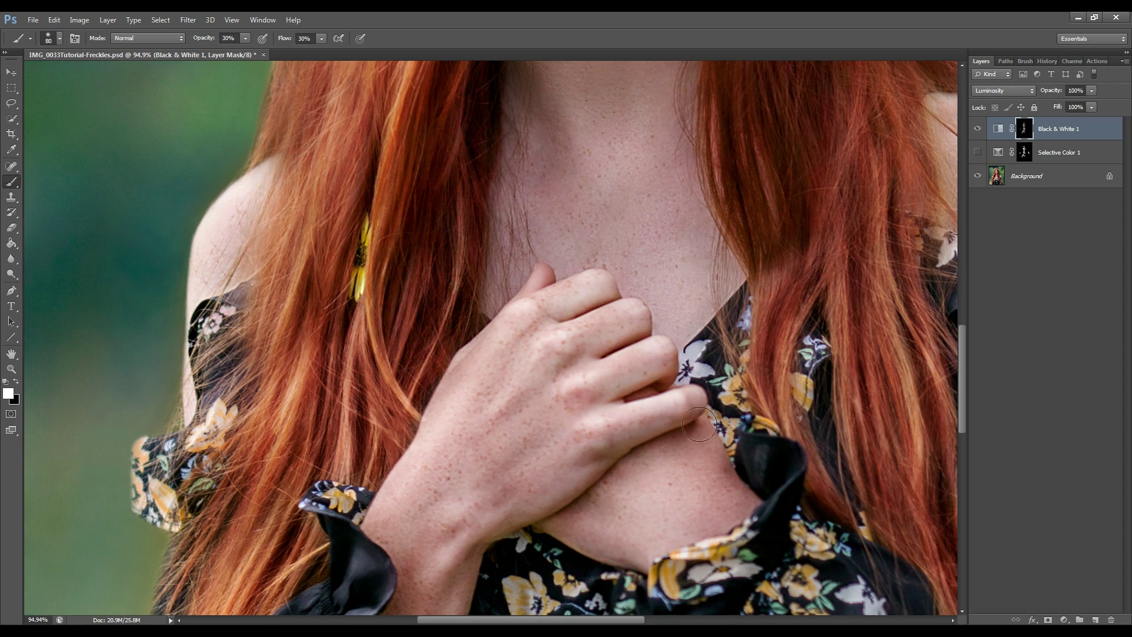
drag(649, 426, 356, 376)
drag(586, 346, 548, 523)
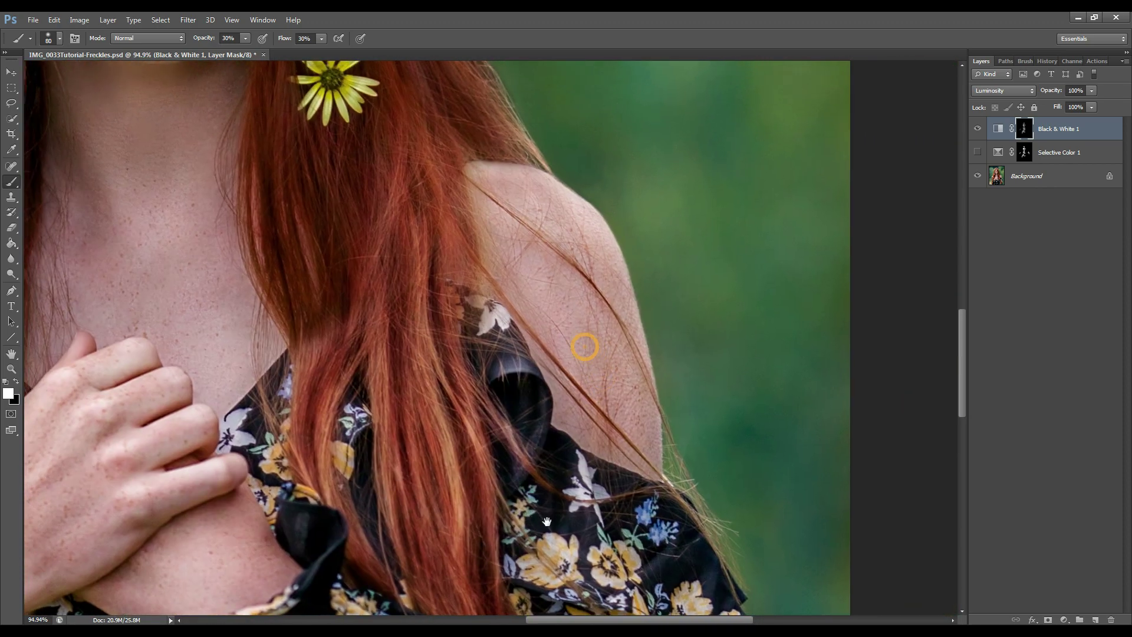
drag(551, 257, 588, 313)
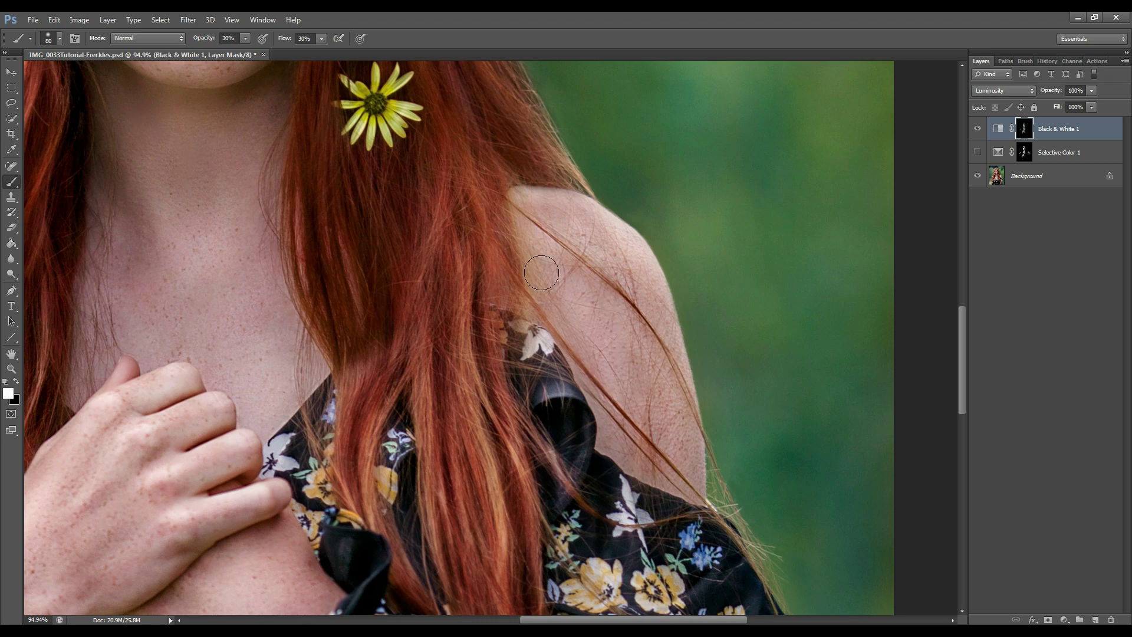
click(547, 224)
mouse_move(507, 322)
mouse_down()
mouse_move(559, 325)
mouse_move(627, 170)
mouse_move(617, 118)
mouse_up()
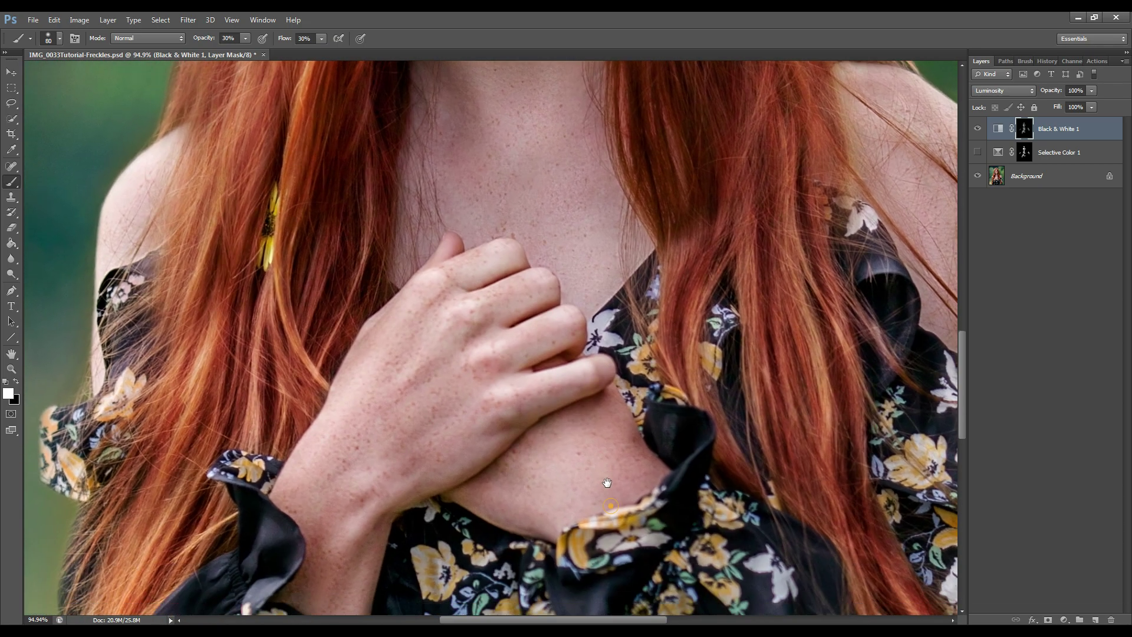
mouse_move(584, 439)
mouse_down()
mouse_move(540, 481)
mouse_move(541, 449)
mouse_up()
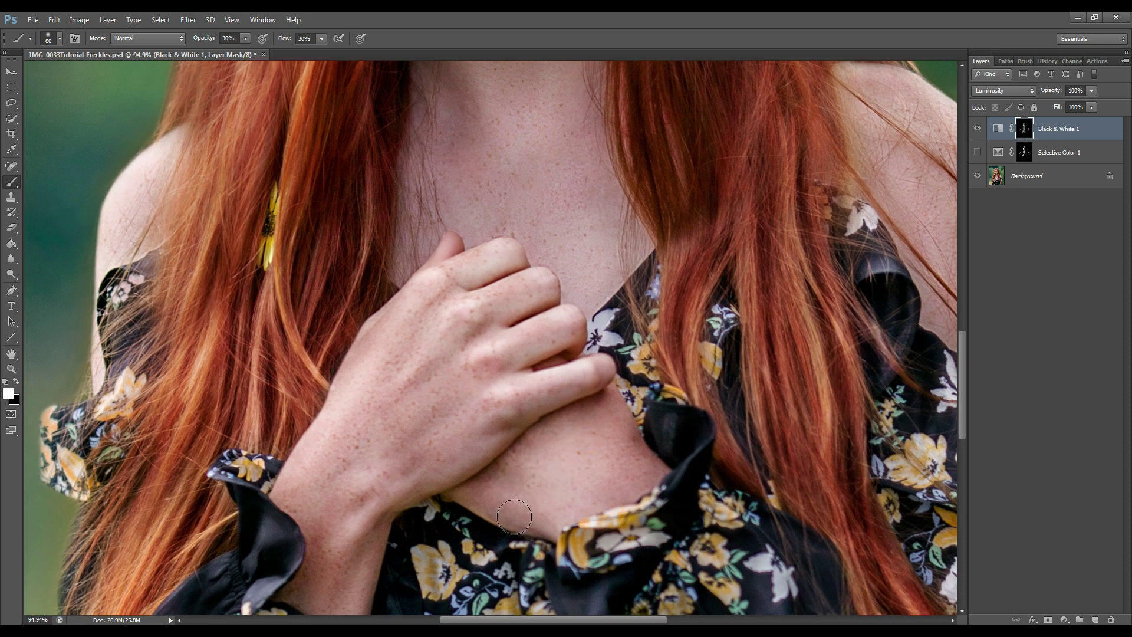
Return to the face and build up white on the Black & White mask over the nose, cheeks, upper lip and chin
mouse_move(597, 207)
mouse_down()
mouse_move(605, 437)
mouse_move(608, 284)
mouse_move(591, 320)
mouse_up()
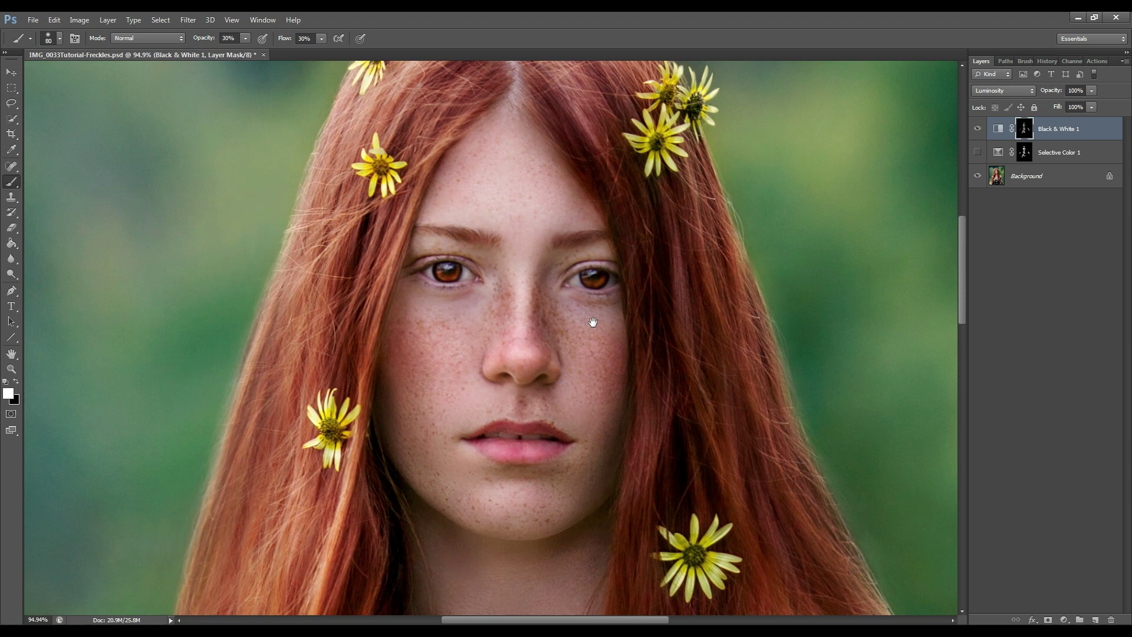
click(551, 313)
drag(504, 400, 564, 416)
mouse_move(477, 493)
mouse_down()
mouse_move(463, 515)
mouse_move(540, 499)
mouse_up()
drag(586, 388, 585, 364)
click(533, 327)
Compare the face with and without the Black & White layer, leaving that layer hidden
click(978, 130)
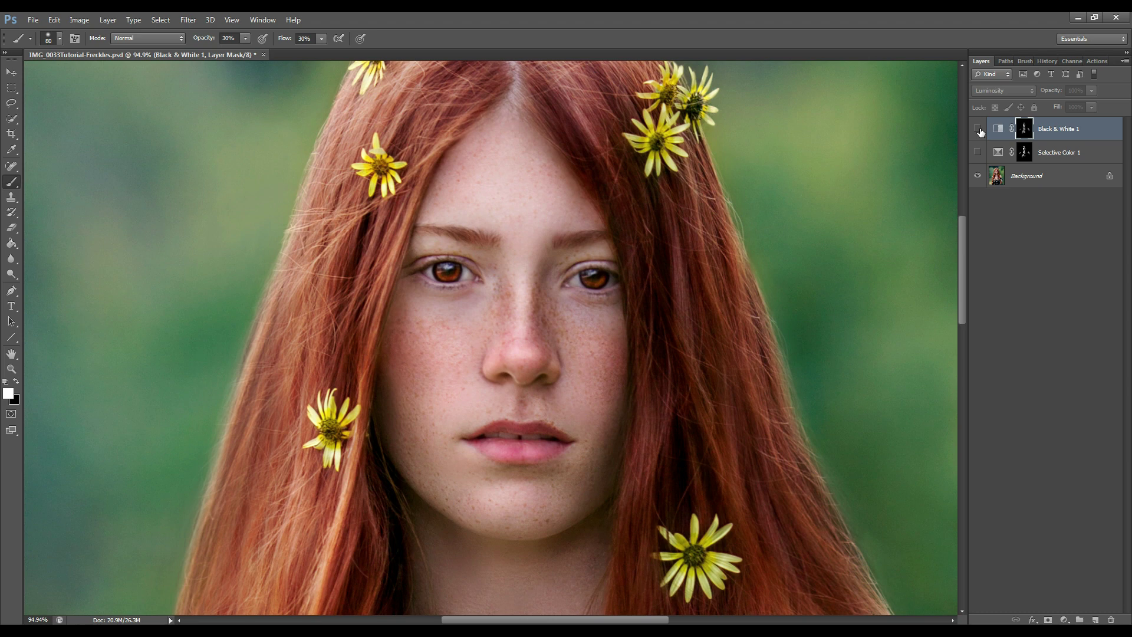
click(978, 129)
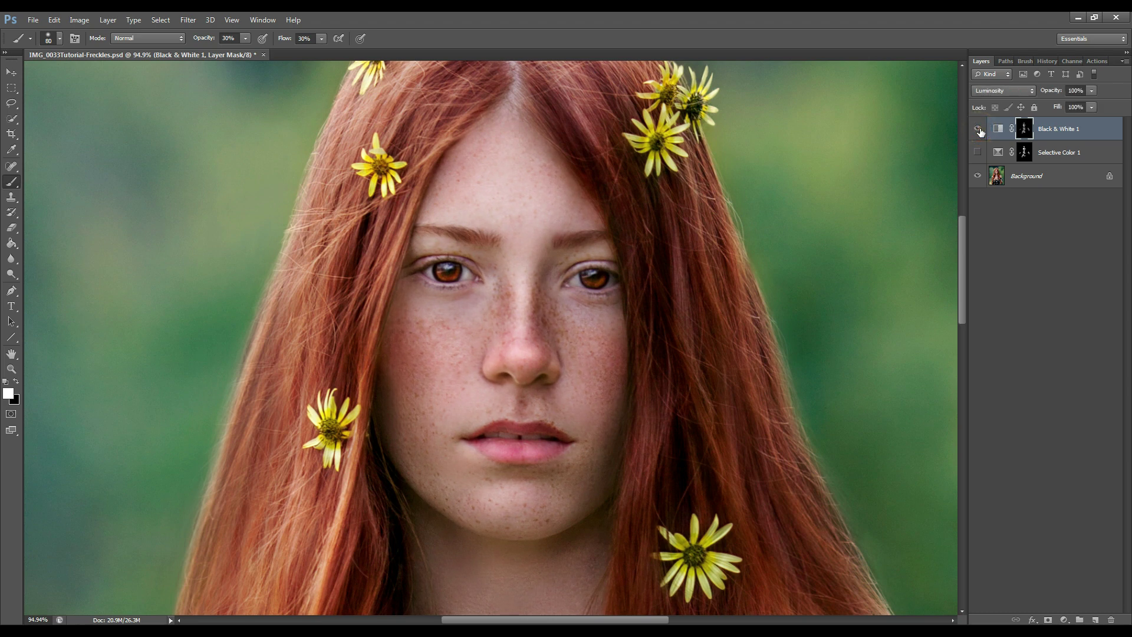
click(978, 129)
click(978, 129)
click(980, 128)
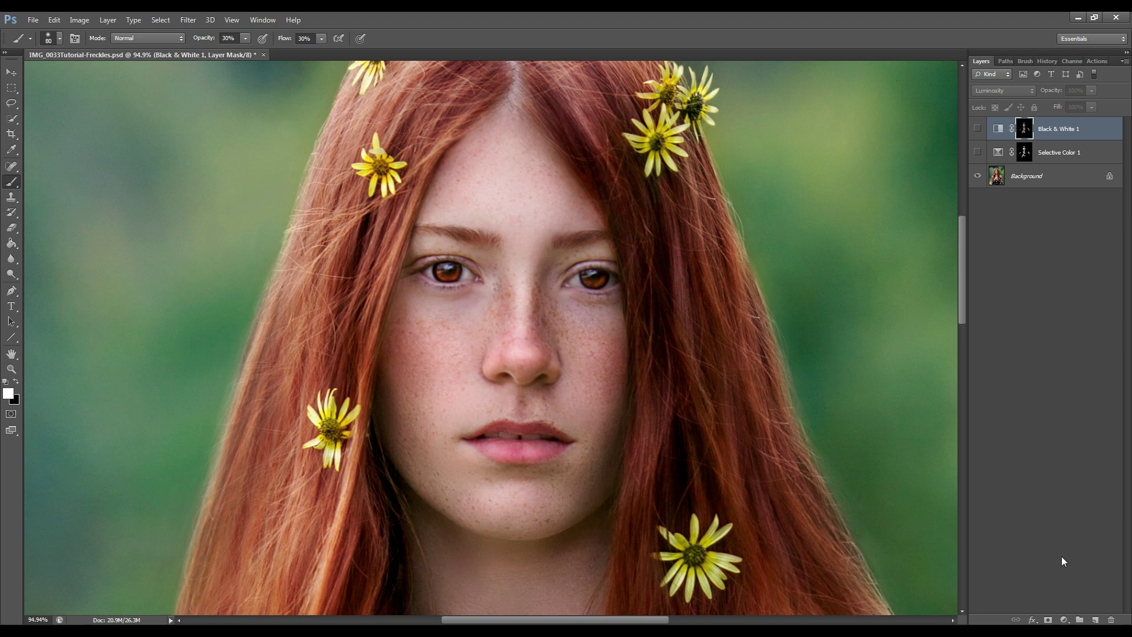
Add a Hue/Saturation adjustment layer on top and set its blend mode to Luminosity
click(1064, 620)
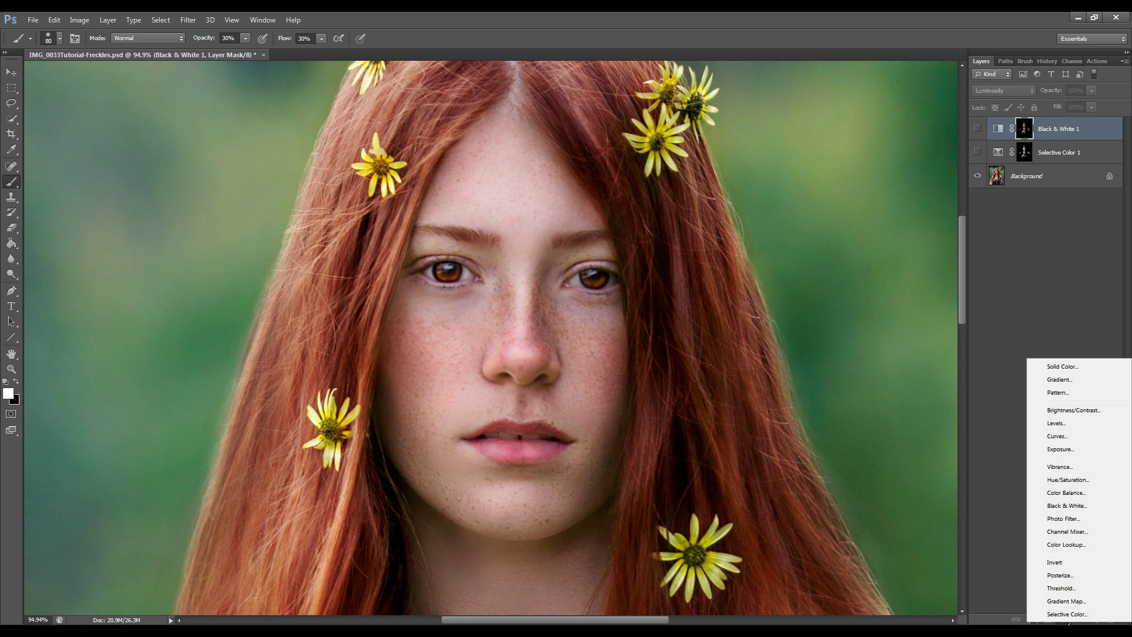
click(1069, 480)
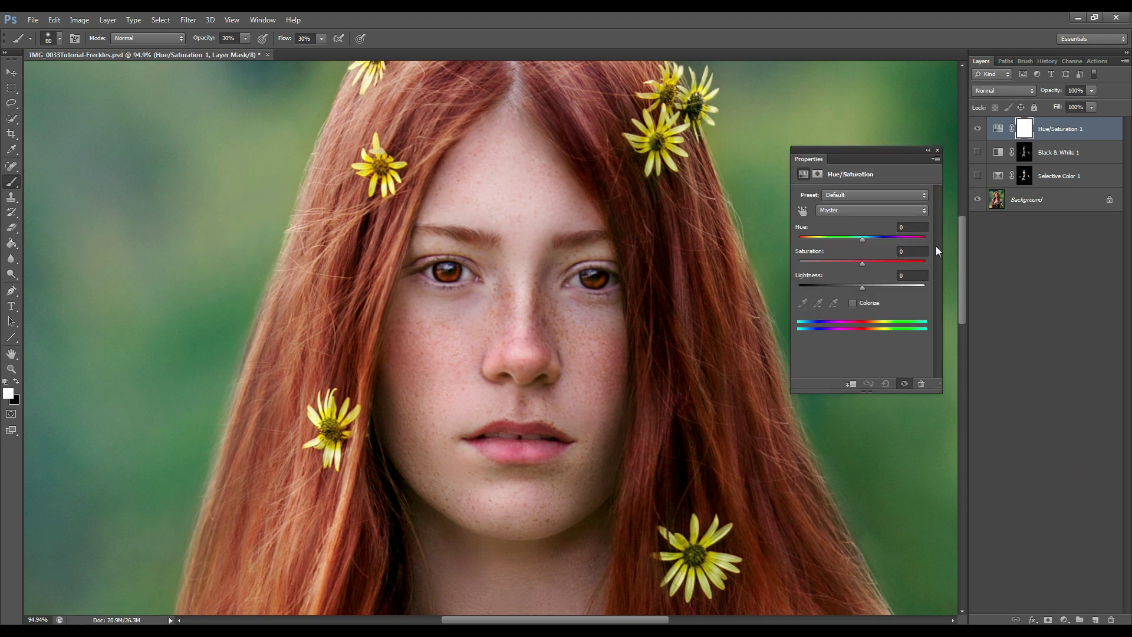
click(1009, 91)
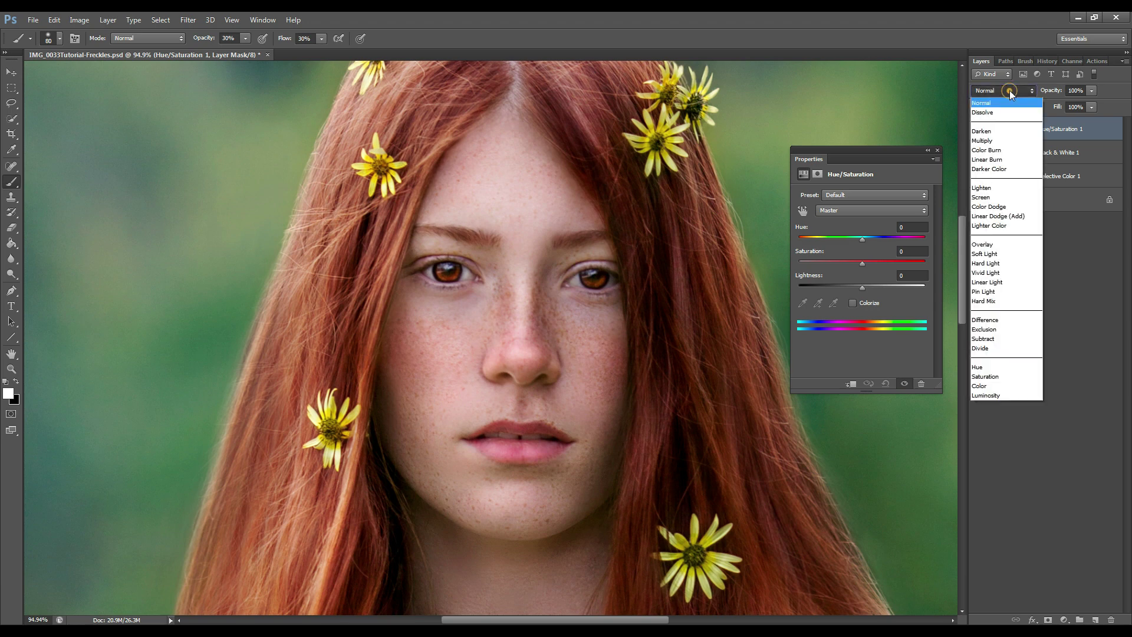
click(997, 394)
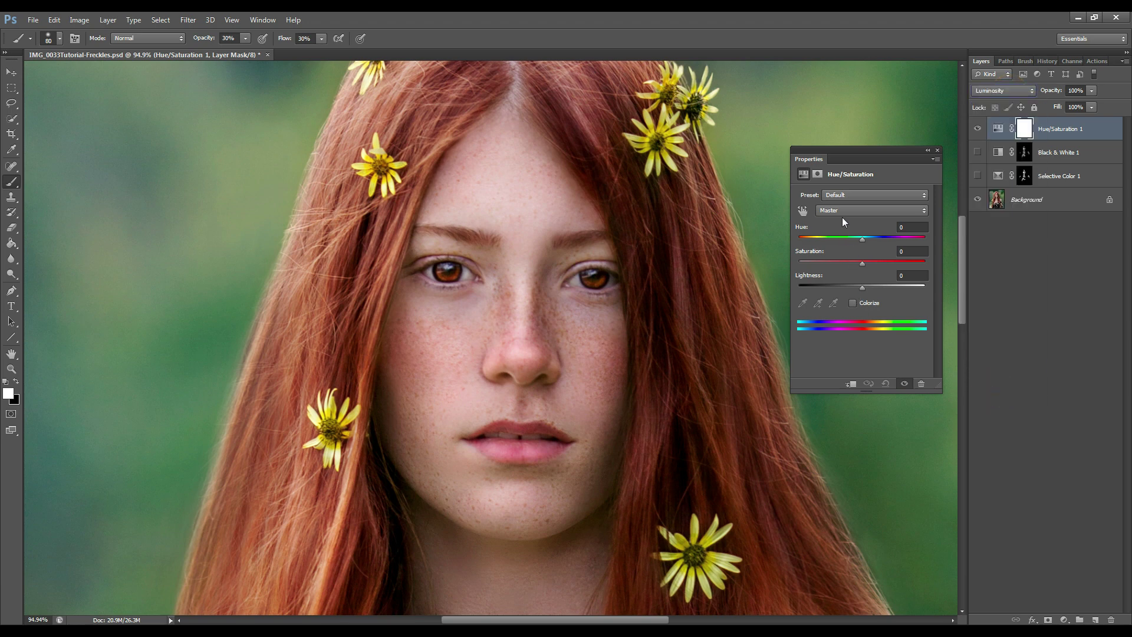
Set the Lightness of the Reds to -100 in the Hue/Saturation adjustment
click(864, 211)
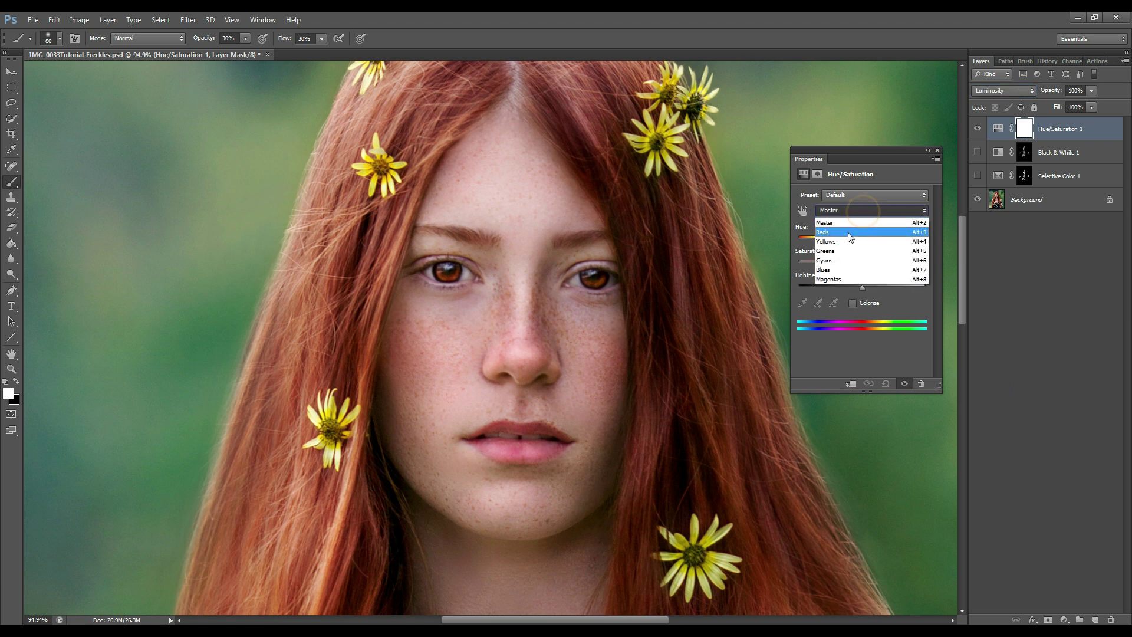
click(848, 231)
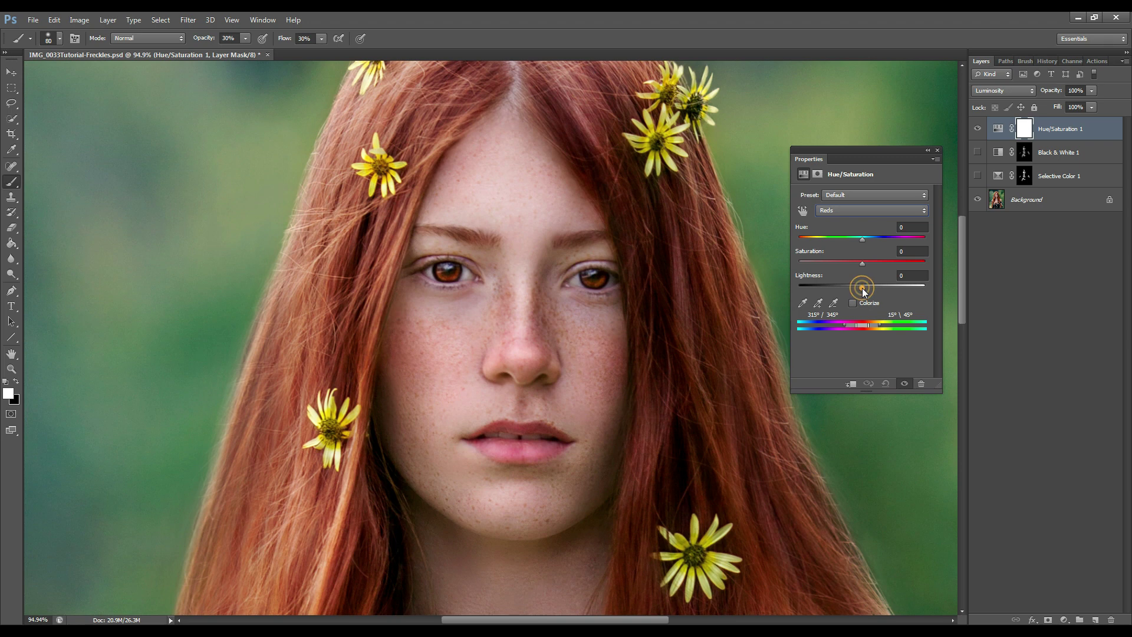
drag(862, 288, 859, 288)
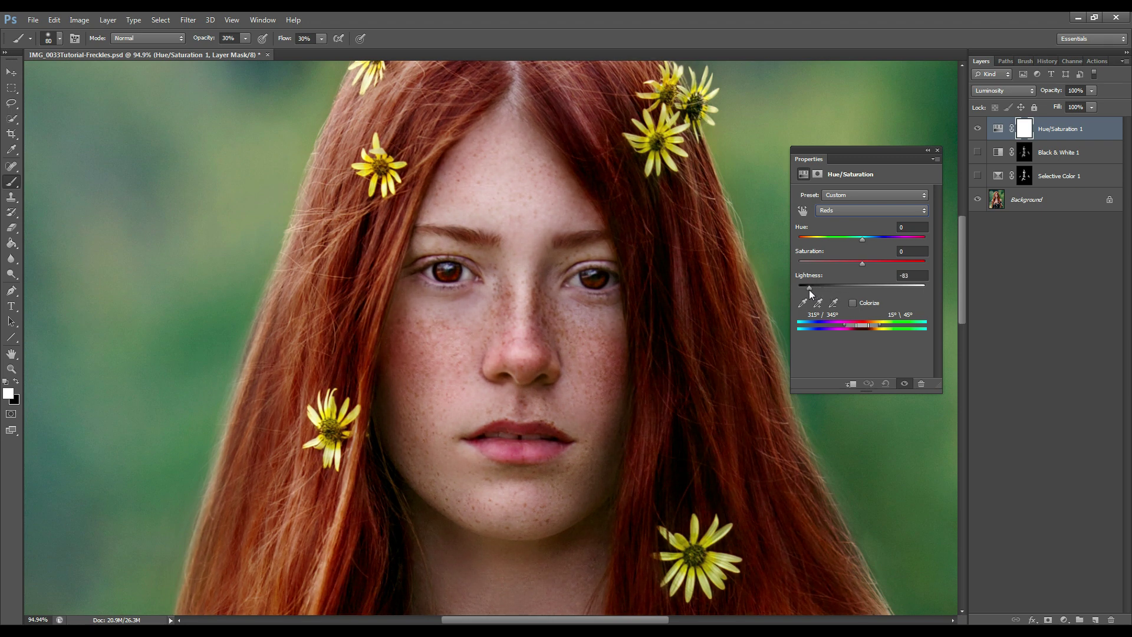
drag(810, 290, 791, 289)
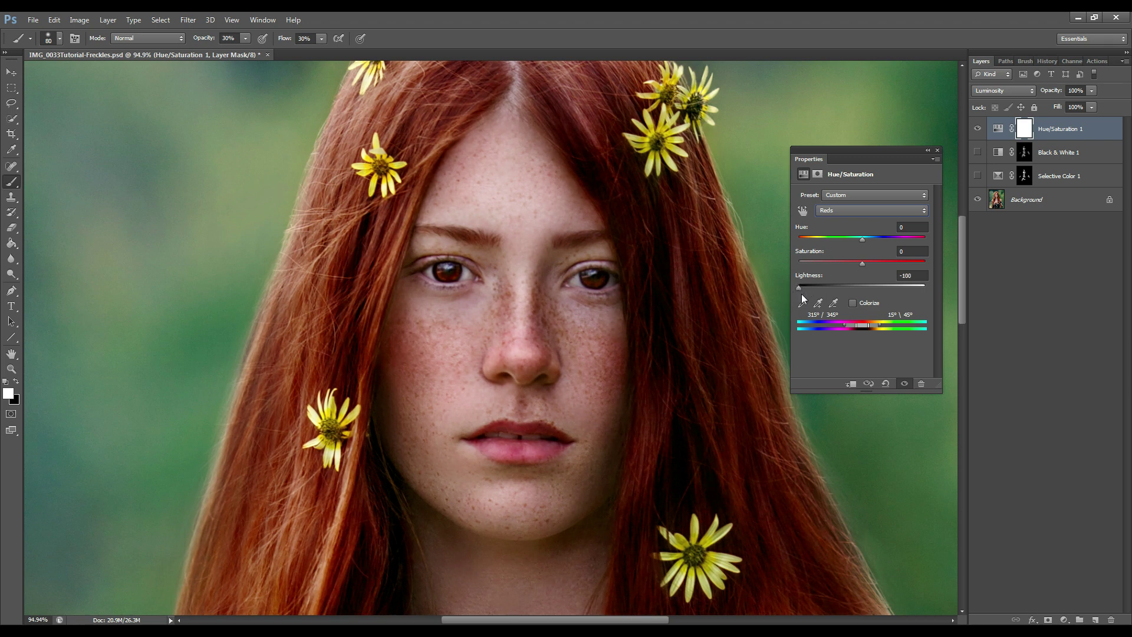
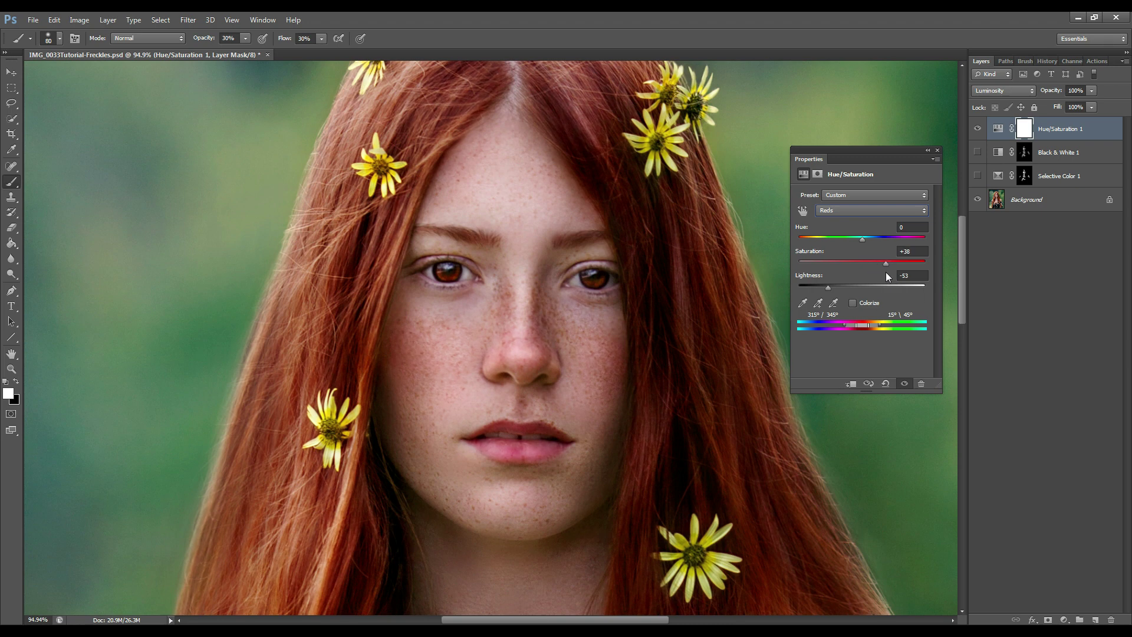
Switch the Hue/Saturation adjustment to the Master range and set Saturation to +22 and Lightness to 0
click(854, 211)
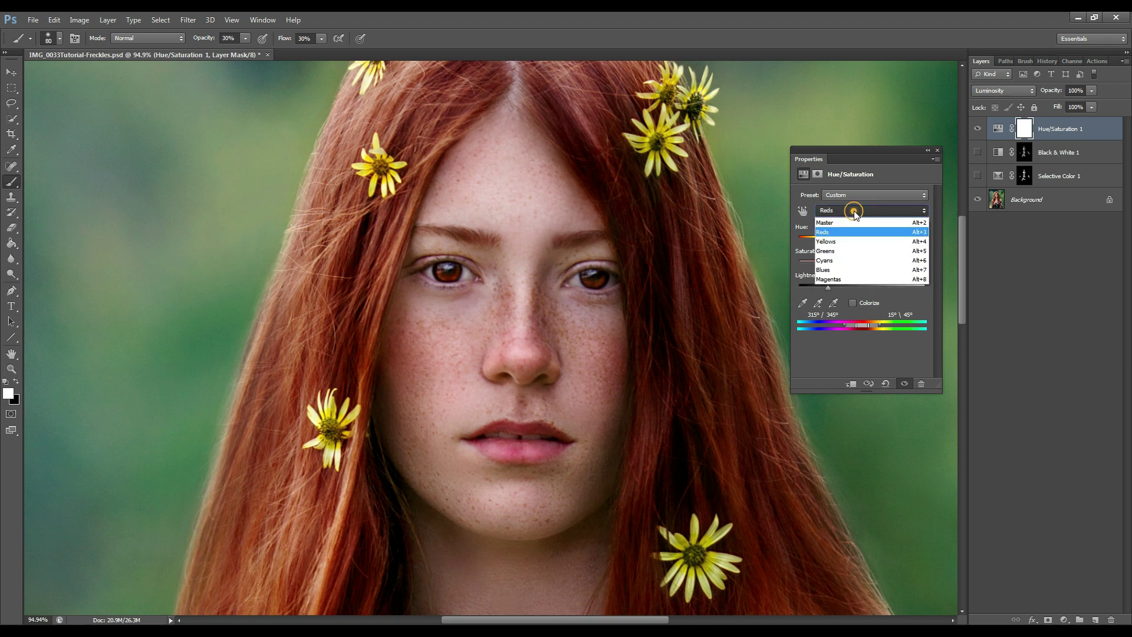
click(841, 225)
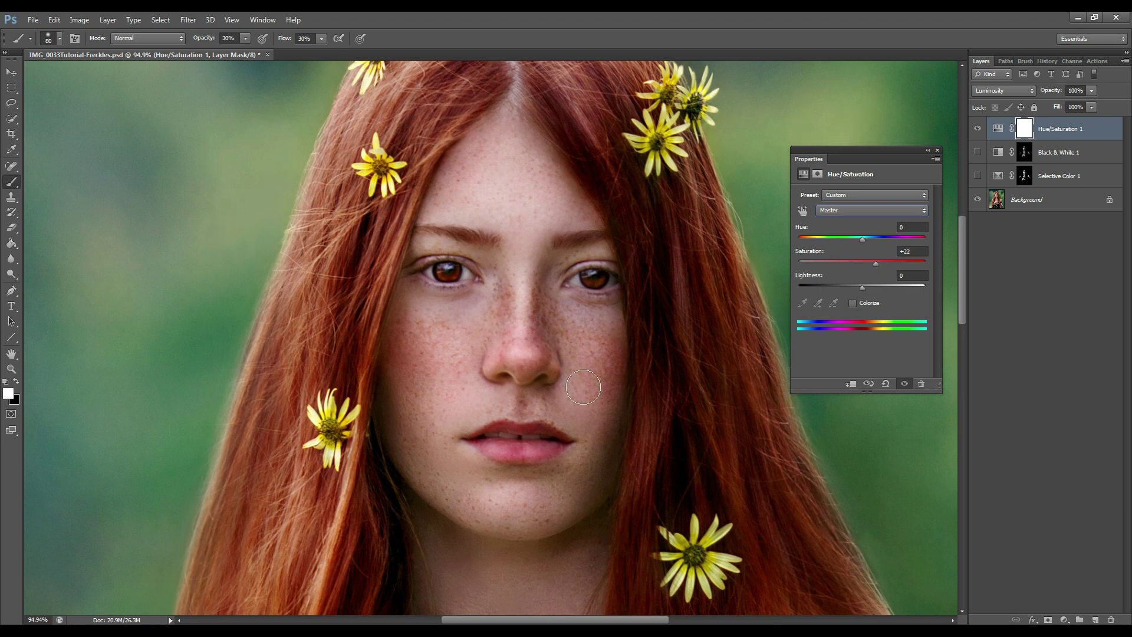
drag(864, 289, 861, 289)
click(913, 275)
text(0)
click(937, 150)
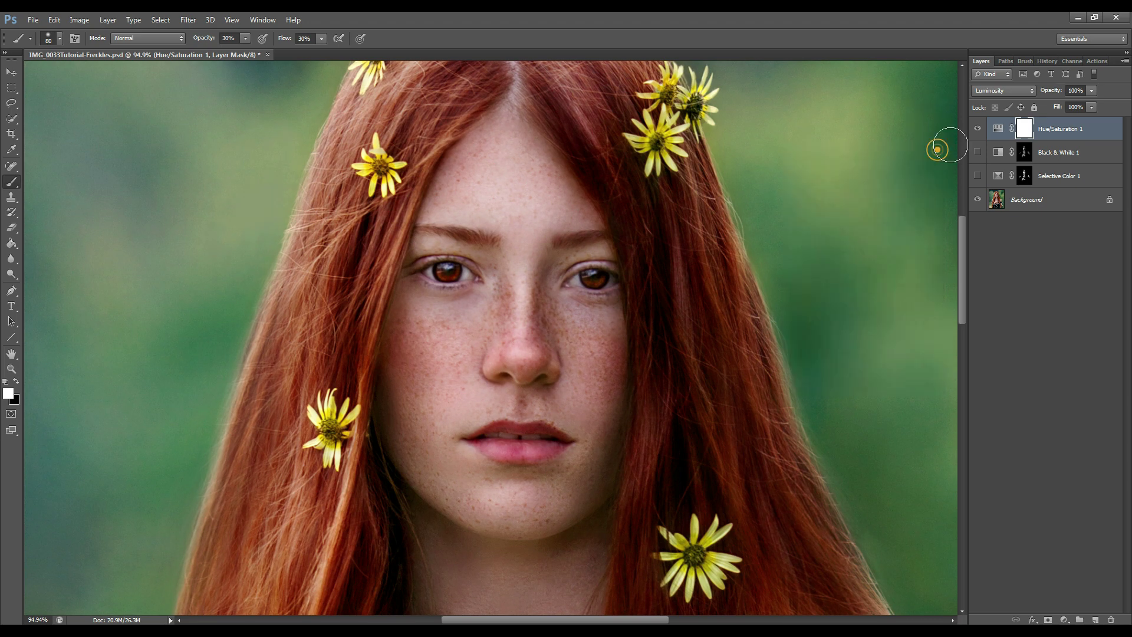
Compare the whole portrait with and without the Hue/Saturation layer, leaving the layer visible
click(978, 129)
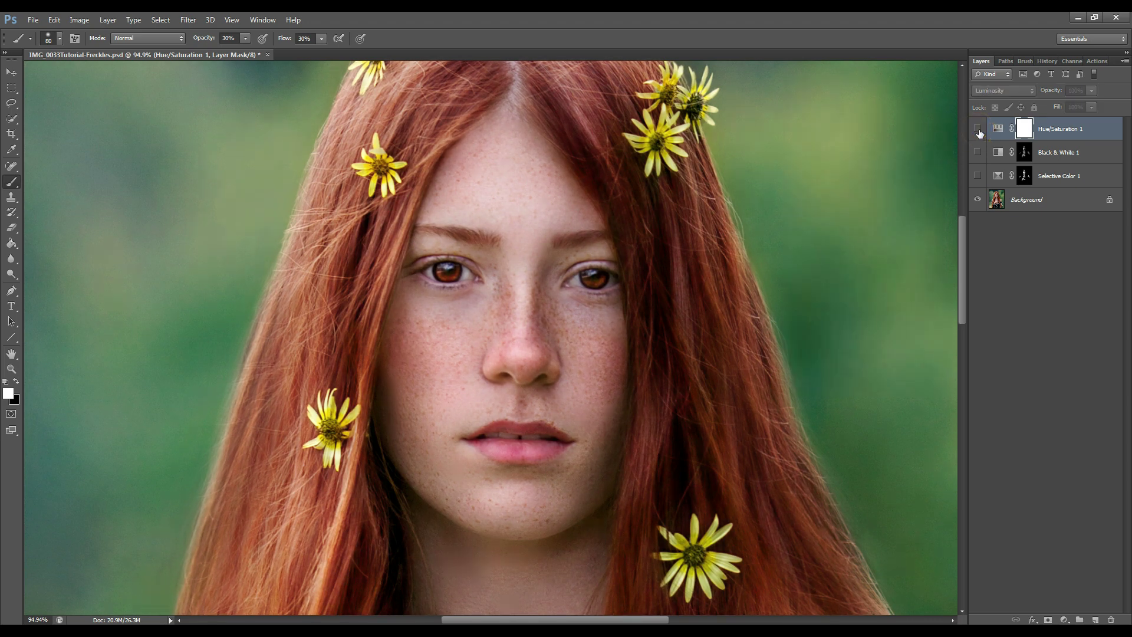
click(978, 130)
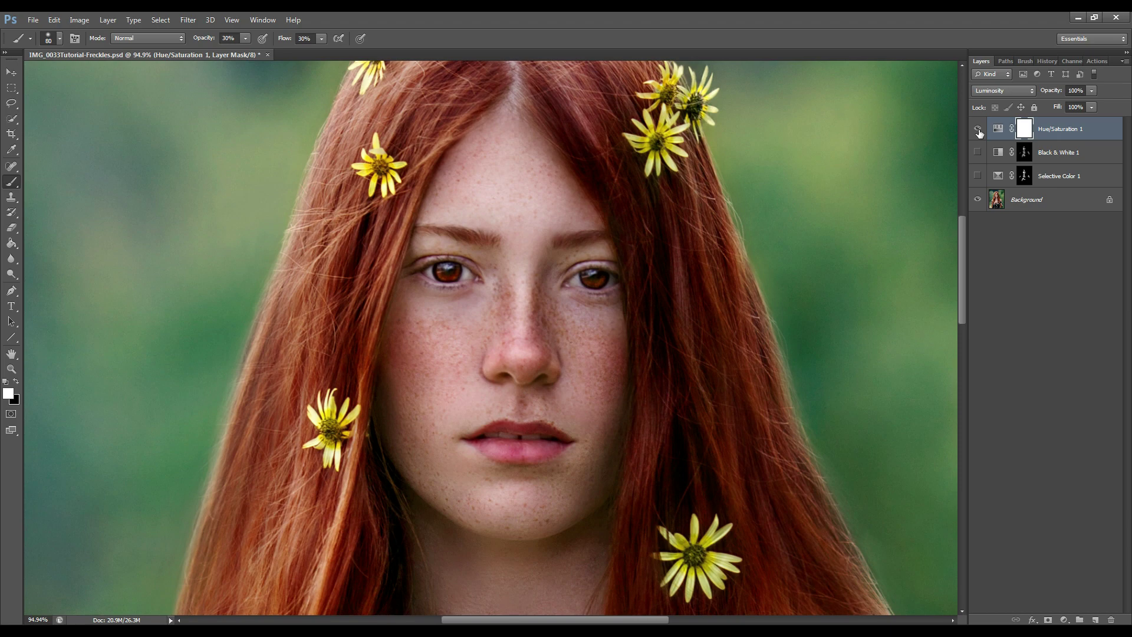
click(978, 129)
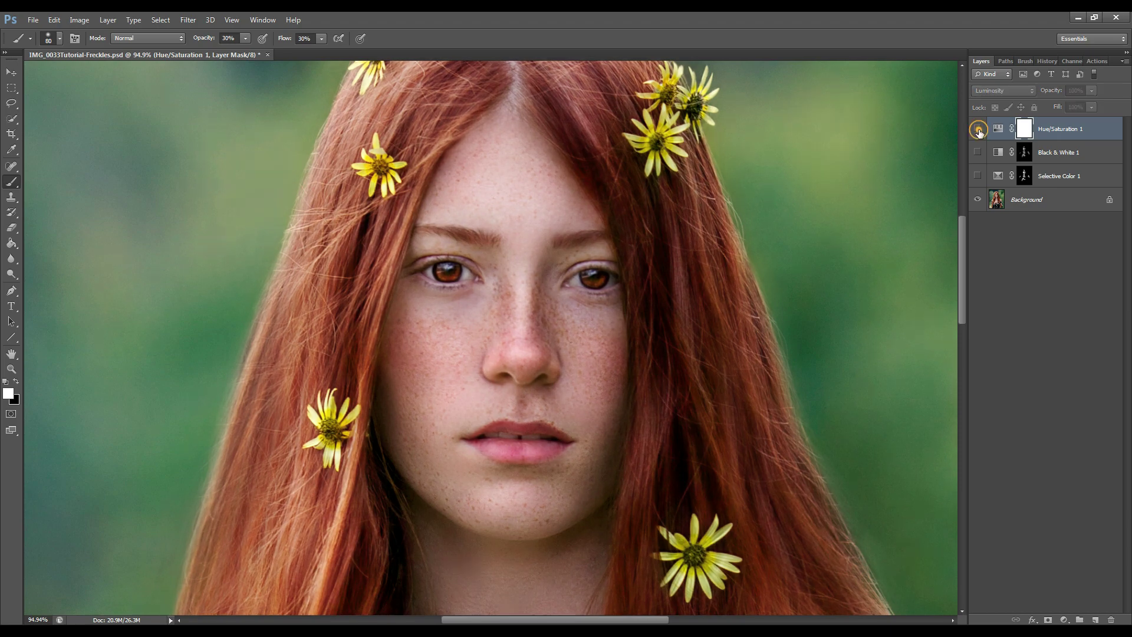
click(979, 129)
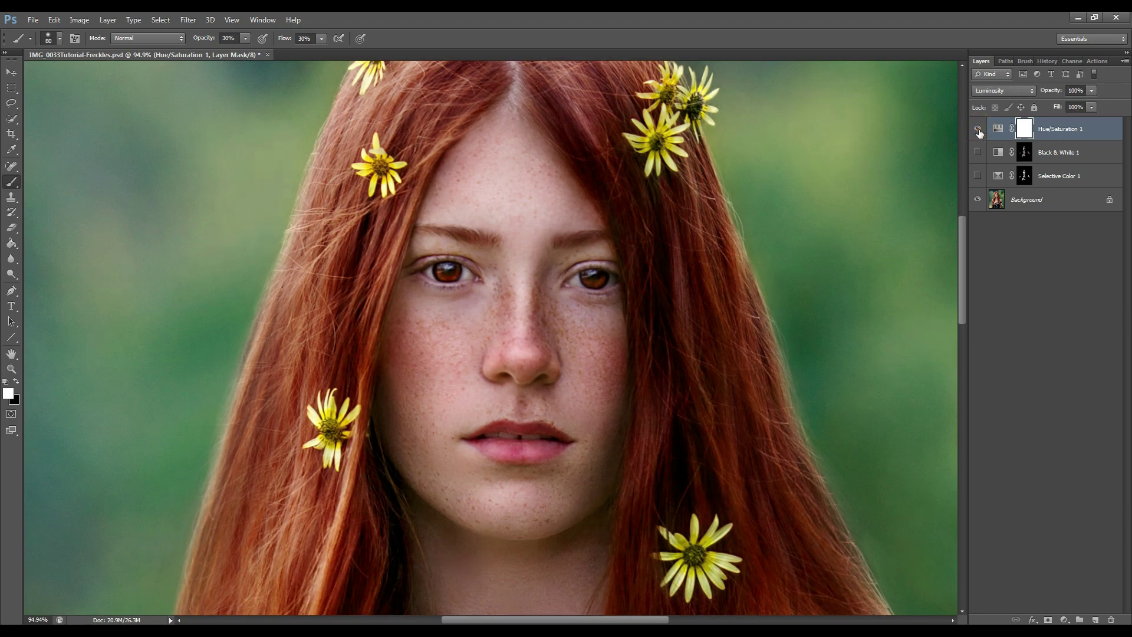
click(978, 129)
click(978, 129)
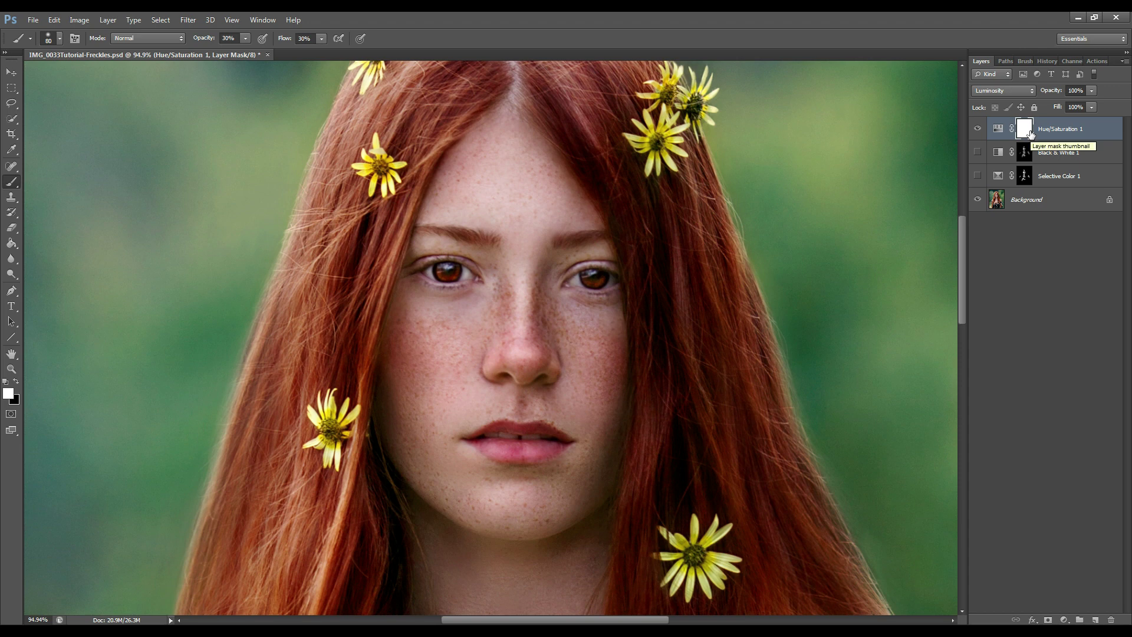
Invert the Hue/Saturation mask to black and paint white at 30% opacity over the cheeks, nose and chin
key(ctrl+i)
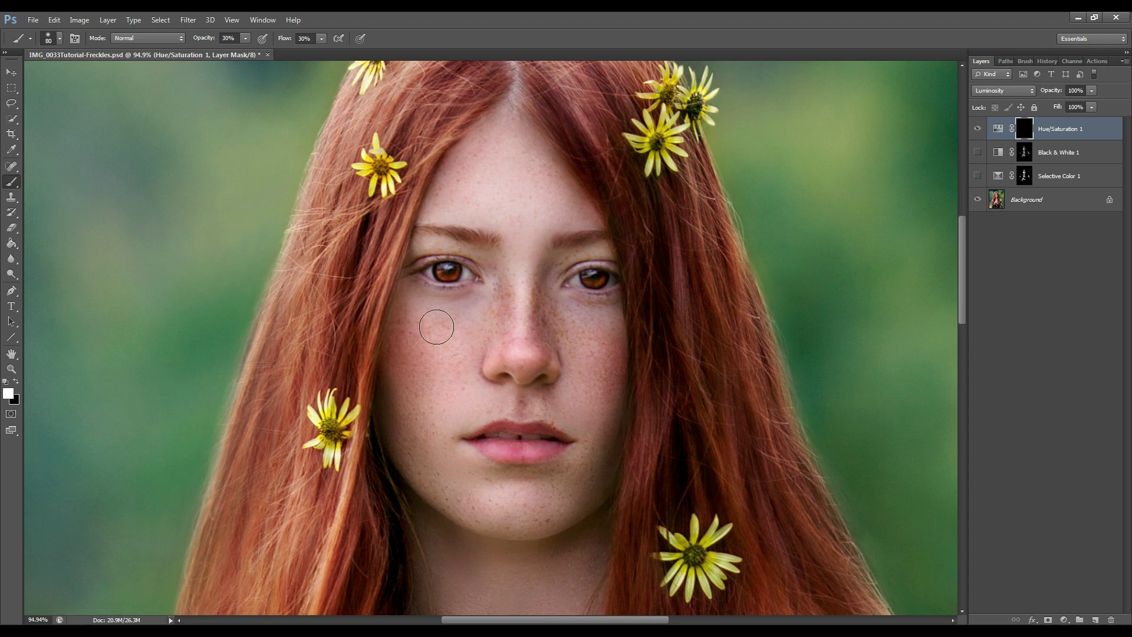
mouse_move(437, 328)
mouse_down()
mouse_move(467, 309)
mouse_move(435, 346)
mouse_up()
key(bracketright)
key(bracketright)
key(bracketright)
mouse_move(453, 338)
mouse_down()
mouse_move(420, 339)
mouse_move(448, 339)
mouse_move(423, 403)
mouse_move(462, 330)
mouse_move(429, 354)
mouse_up()
mouse_move(505, 313)
mouse_down()
mouse_move(486, 344)
mouse_move(498, 299)
mouse_up()
drag(446, 385, 432, 406)
drag(462, 497, 465, 490)
key([)
drag(545, 506, 556, 482)
click(581, 406)
key([)
drag(594, 356, 511, 285)
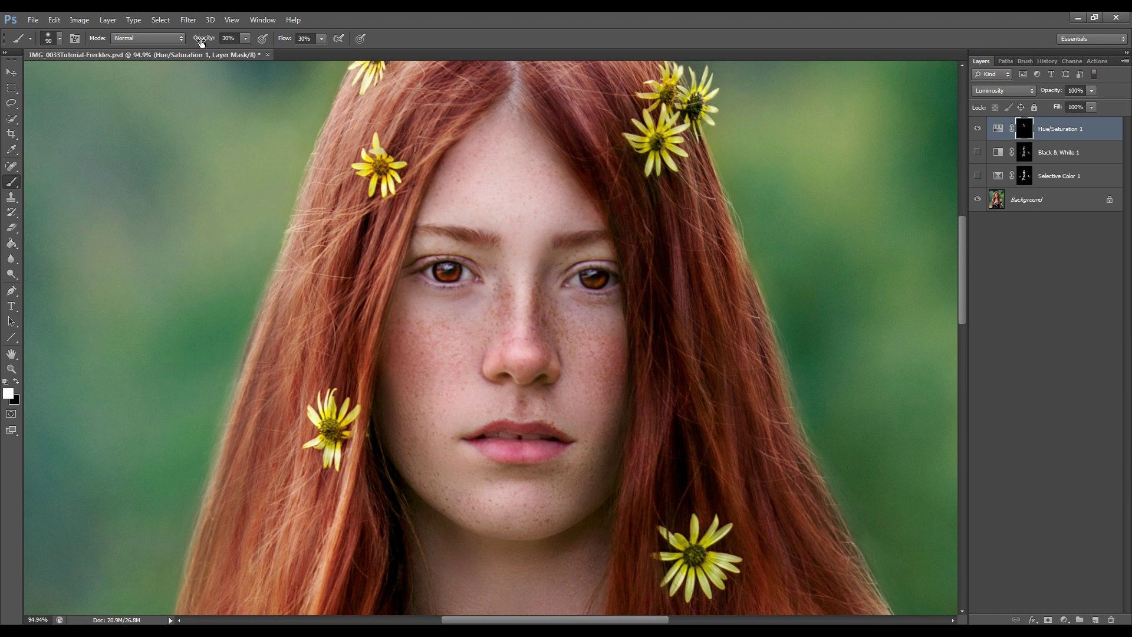
Raise the brush opacity to 50% and paint white on the Hue/Saturation mask over the forehead and nose bridge, varying the brush size
drag(201, 41, 206, 42)
mouse_move(504, 173)
mouse_down()
mouse_move(510, 202)
mouse_move(488, 196)
mouse_move(504, 195)
mouse_move(515, 226)
mouse_move(509, 309)
mouse_move(497, 329)
mouse_move(505, 304)
mouse_move(443, 323)
mouse_move(490, 321)
mouse_up()
key(bracketleft)
key(bracketleft)
key(bracketleft)
key(bracketleft)
key(bracketleft)
mouse_move(490, 261)
mouse_down()
mouse_move(405, 257)
mouse_move(459, 246)
mouse_move(487, 258)
mouse_up()
key(bracketright)
key(bracketright)
key(bracketright)
key(bracketright)
mouse_move(469, 186)
mouse_down()
mouse_move(508, 220)
mouse_move(557, 169)
mouse_move(464, 205)
mouse_up()
Paint white on the Hue/Saturation mask over the chest, hands, arms and shoulders with a size 150 brush
scroll(525, 467, down, 5)
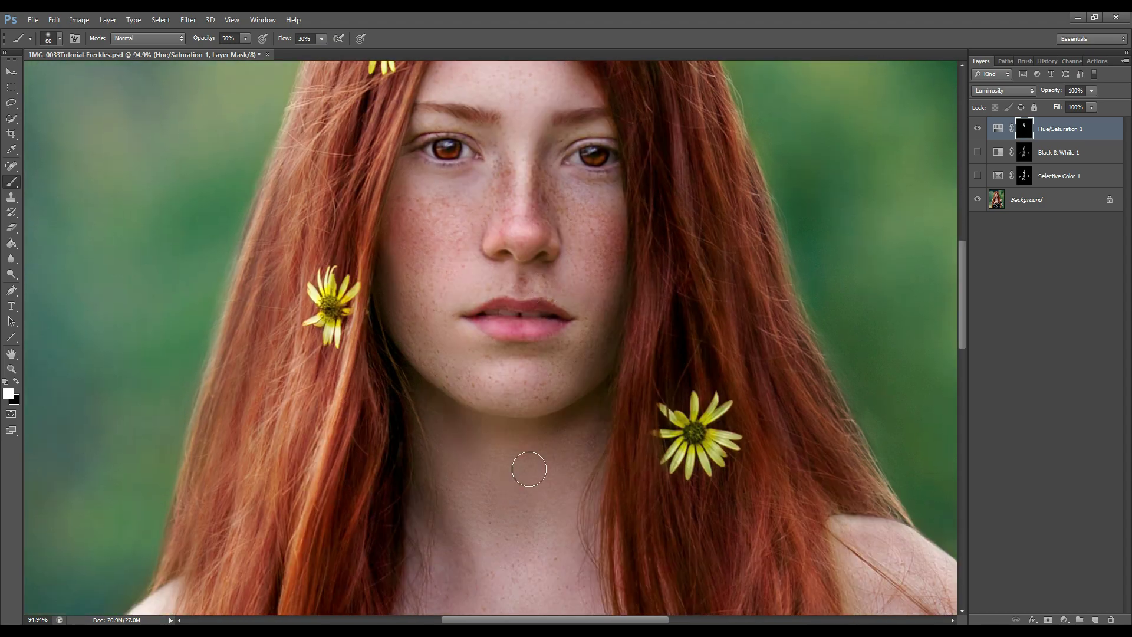
scroll(565, 481, down, 4)
scroll(565, 481, down, 5)
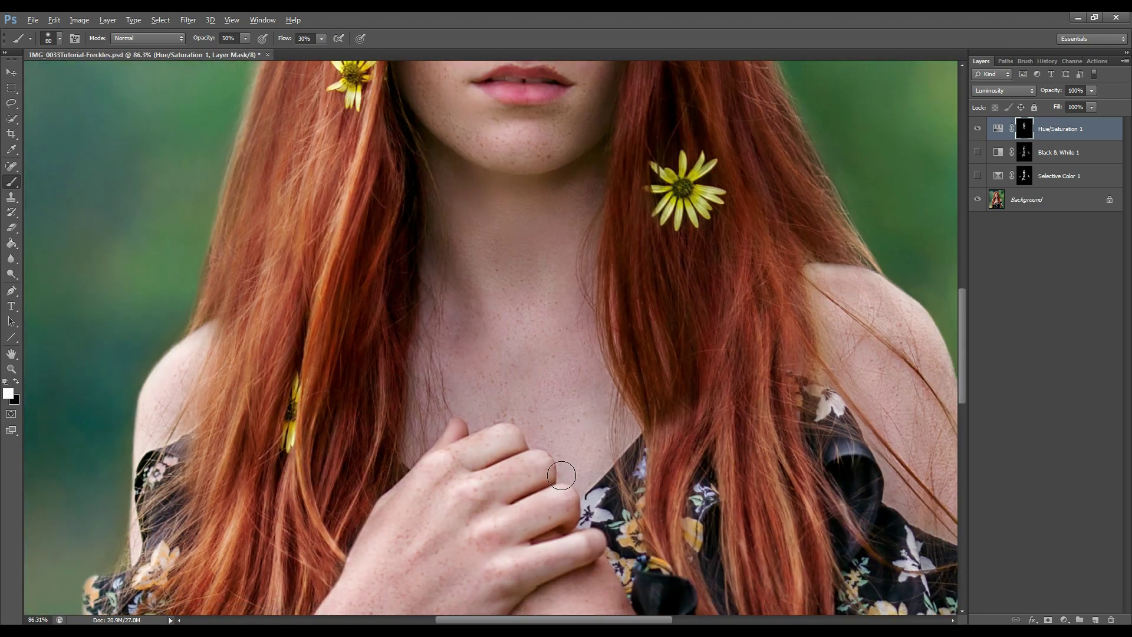
key(bracketright)
key(bracketright)
key(bracketright)
key(bracketright)
mouse_move(496, 427)
mouse_down()
mouse_move(443, 483)
mouse_move(474, 490)
mouse_move(436, 544)
mouse_move(408, 536)
mouse_move(404, 569)
mouse_up()
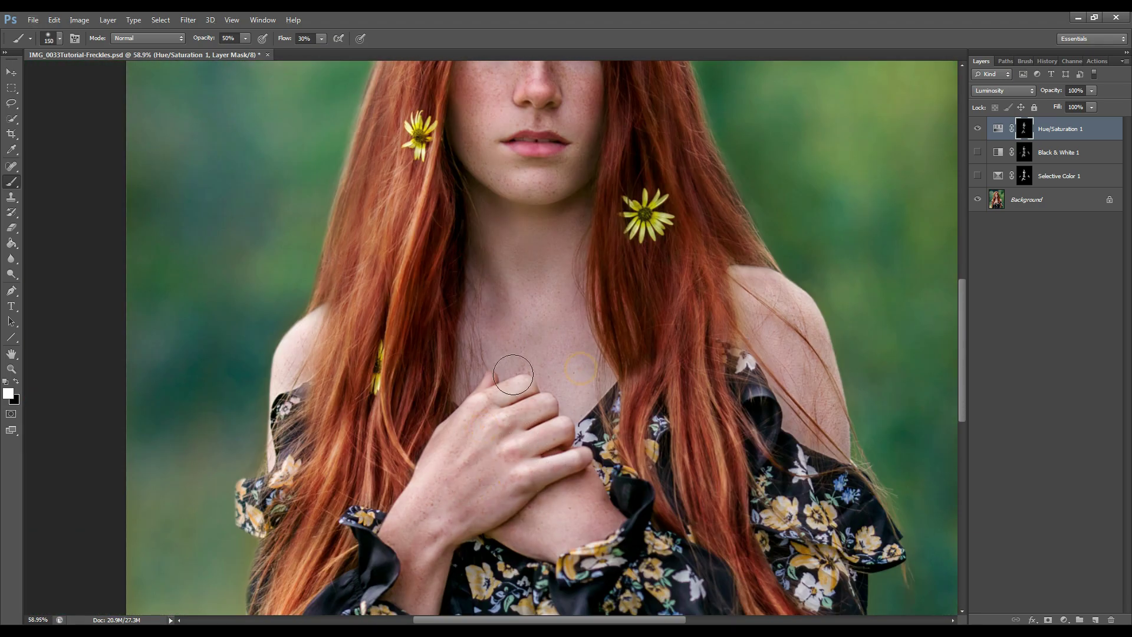
click(310, 345)
Return to the face and compare it with and without the masked Hue/Saturation layer, leaving the layer visible
scroll(573, 277, up, 5)
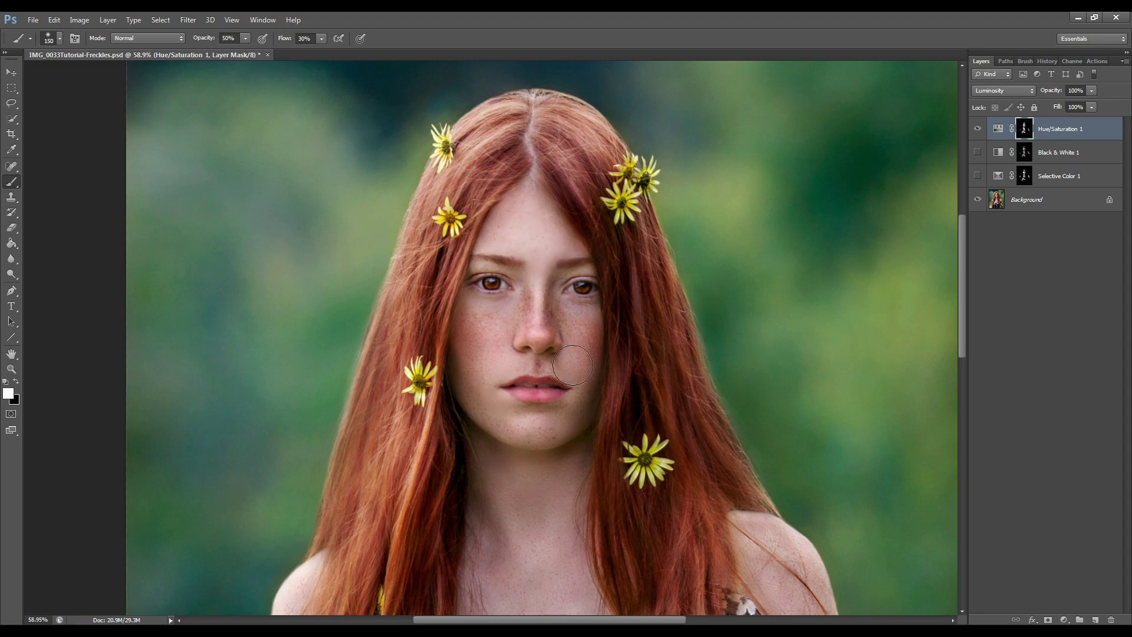
drag(580, 331, 550, 323)
scroll(660, 354, up, 3)
drag(632, 620, 623, 619)
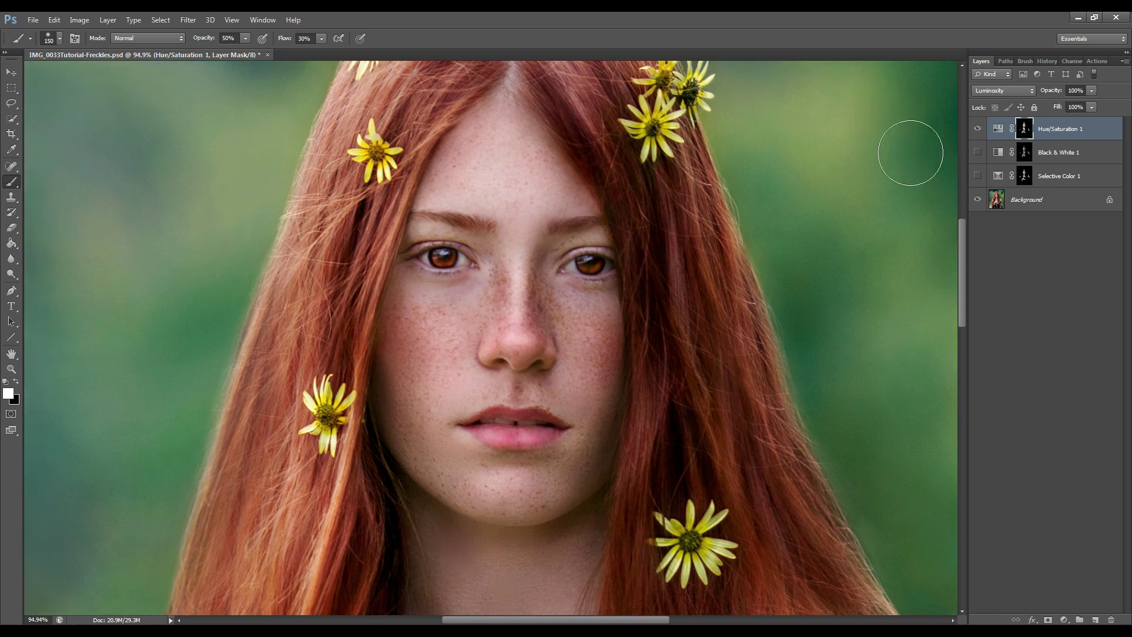
click(977, 129)
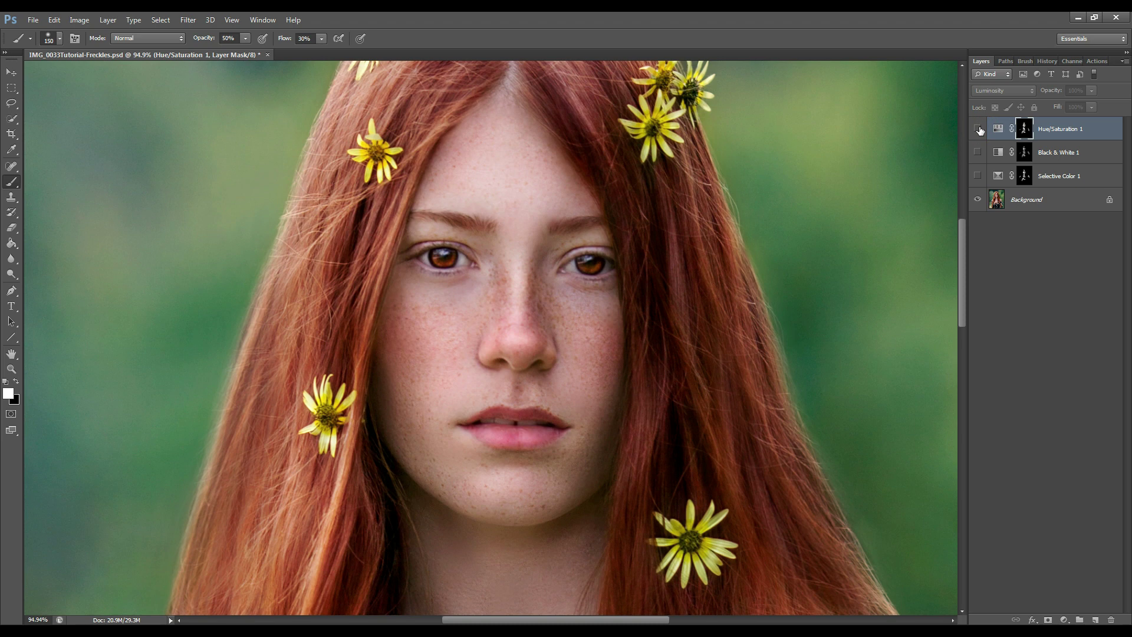
click(977, 128)
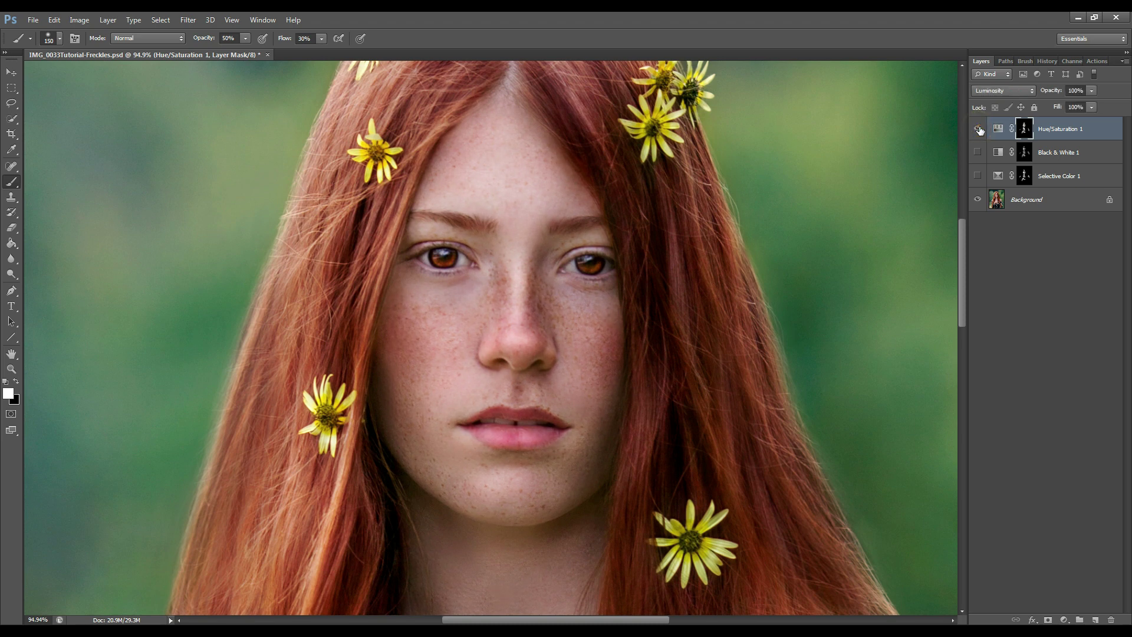
click(978, 128)
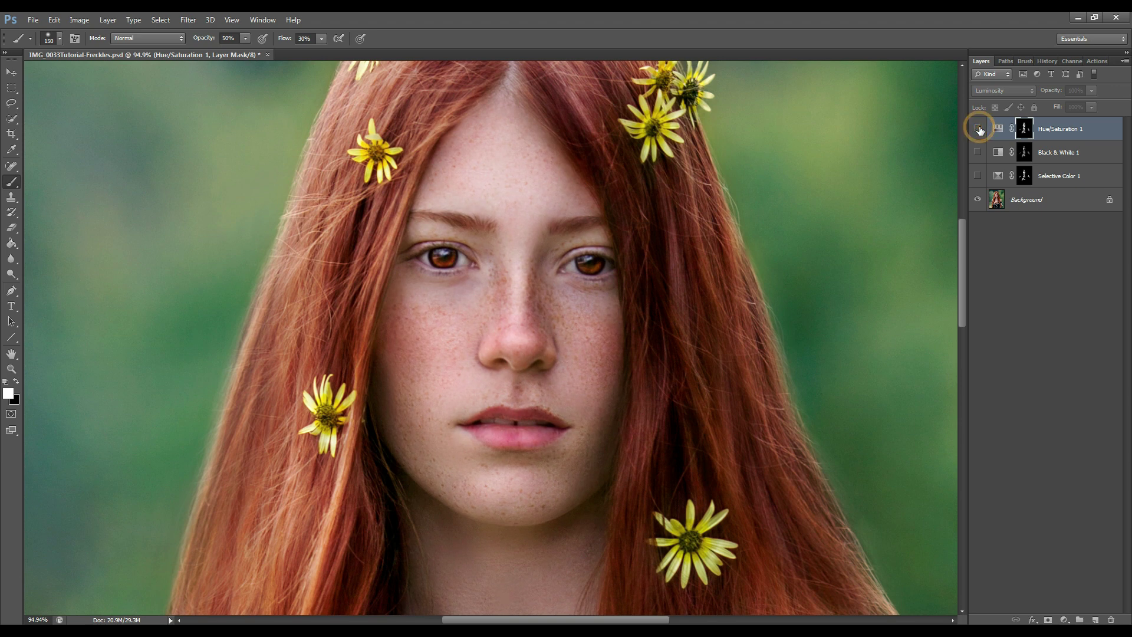
click(977, 129)
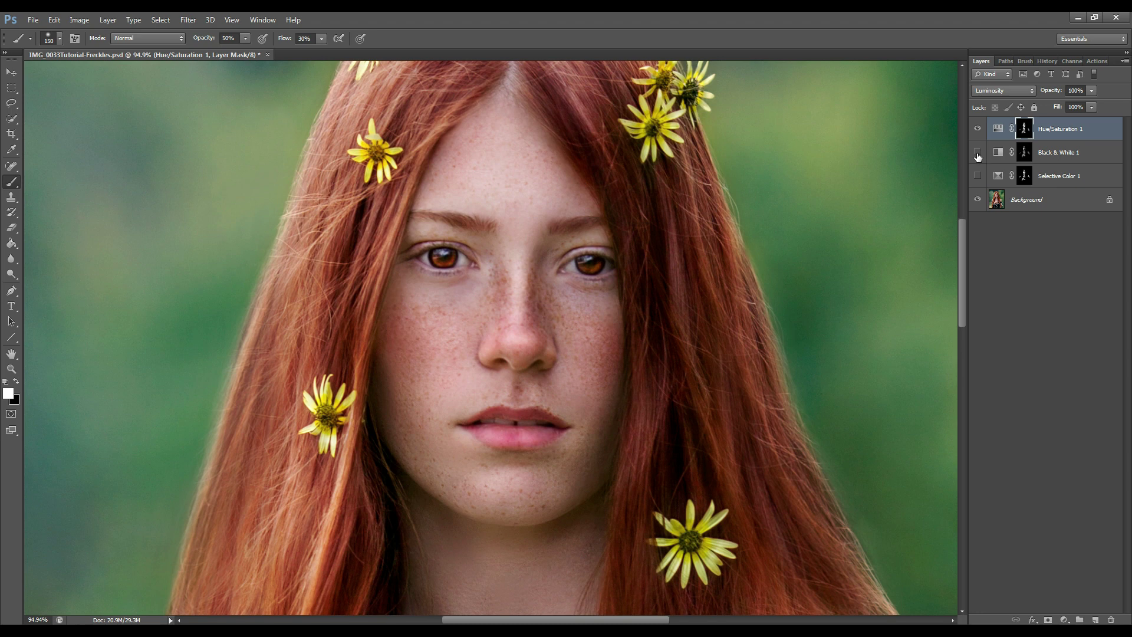
Show the Black & White and Selective Color layers again and view the combined freckle effect on the portrait
click(978, 152)
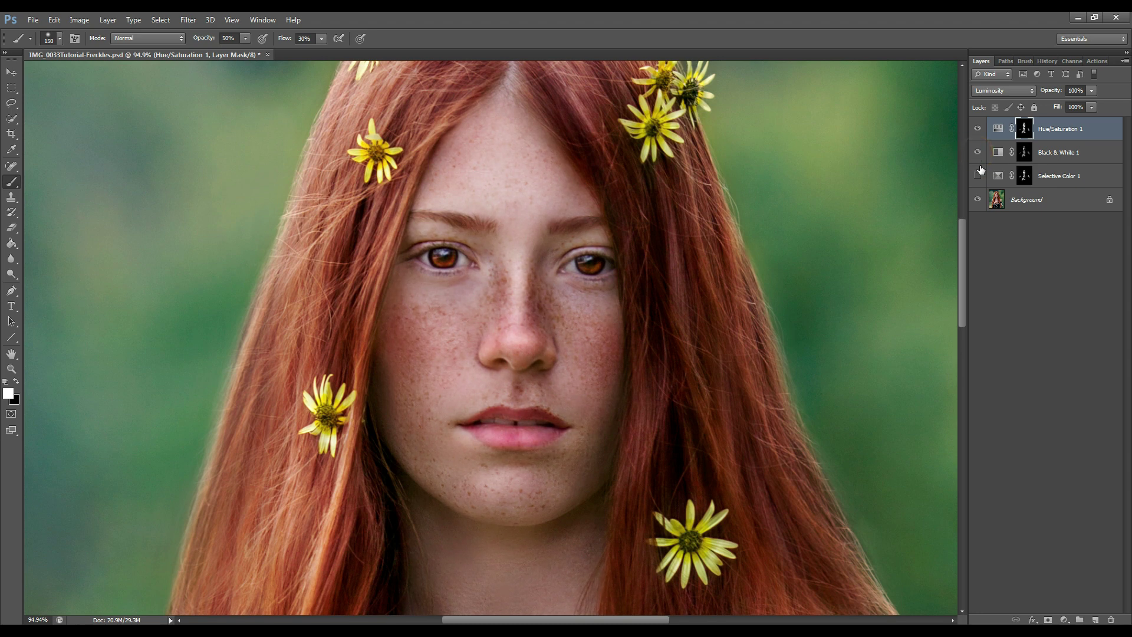
click(978, 177)
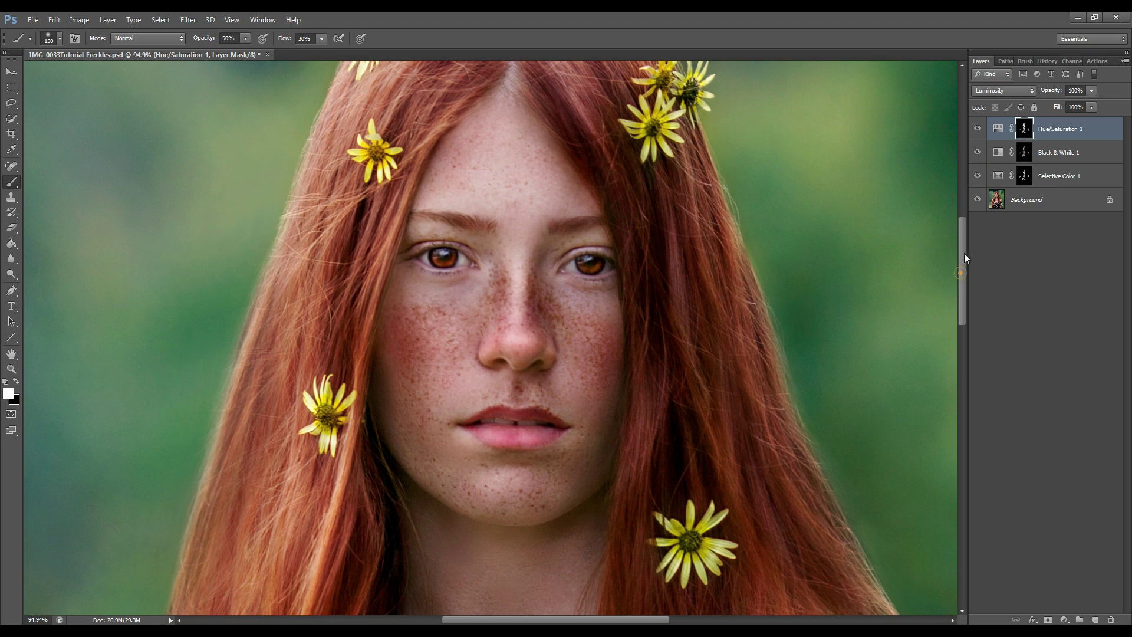
drag(964, 254, 960, 274)
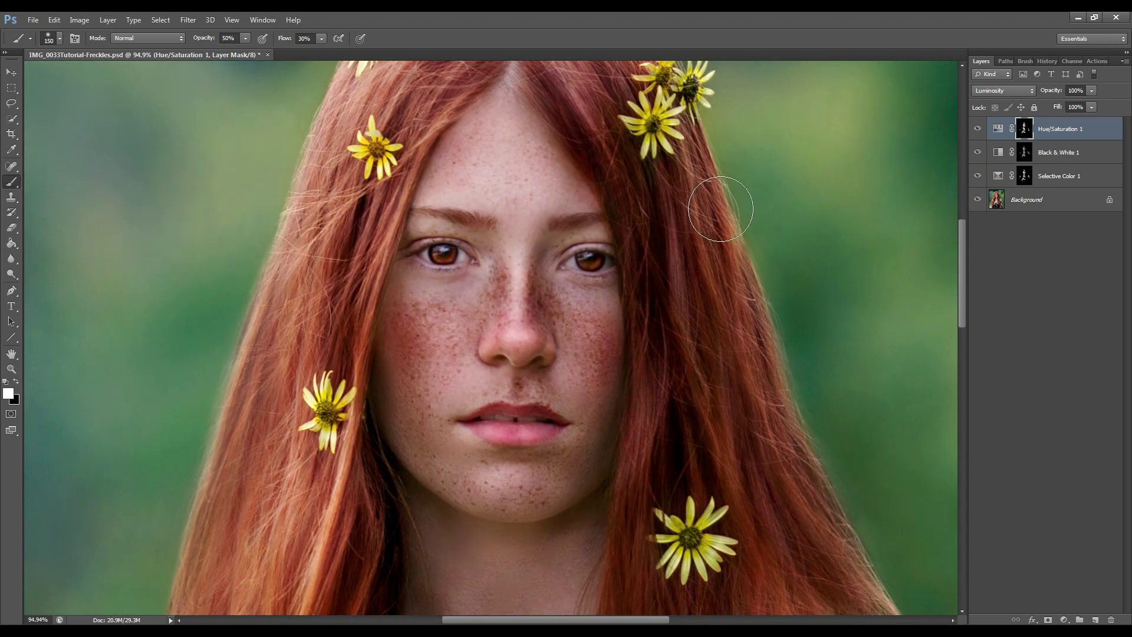
scroll(720, 209, down, 4)
scroll(920, 283, up, 1)
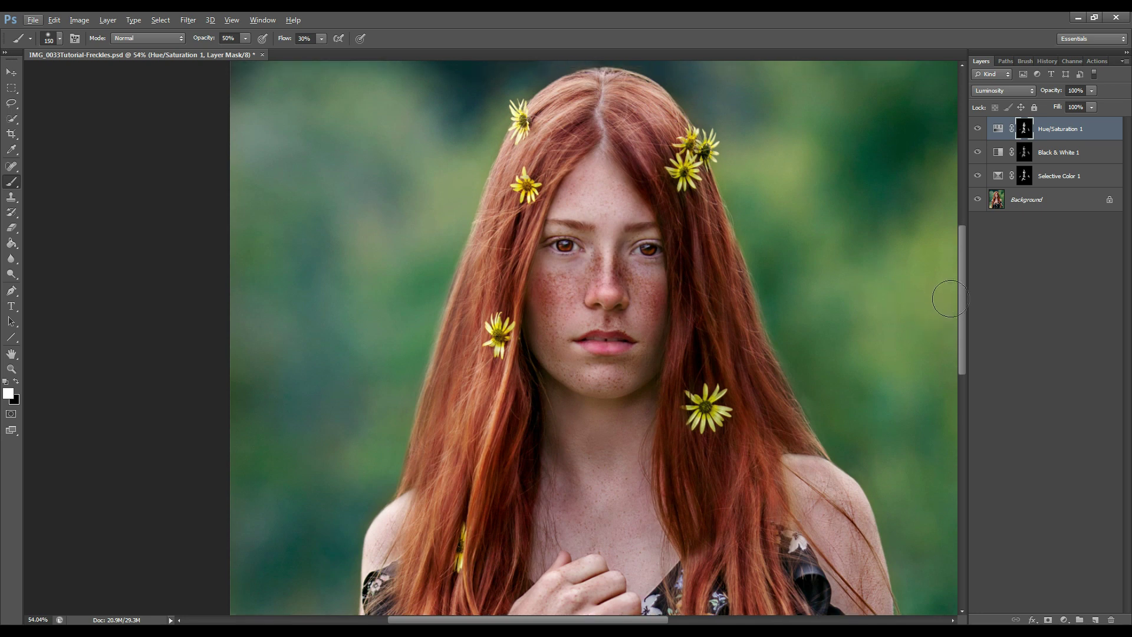
scroll(950, 298, up, 1)
drag(686, 502, 620, 502)
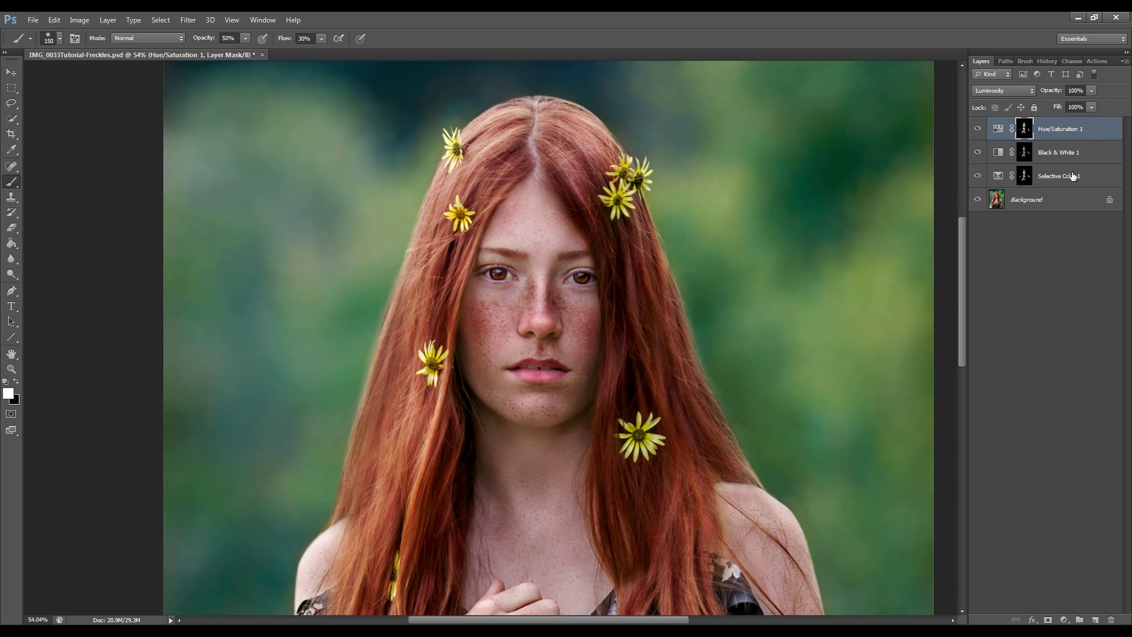
Group the three adjustment layers at 50% opacity and compare the portrait with and without the group
shift+click(1072, 175)
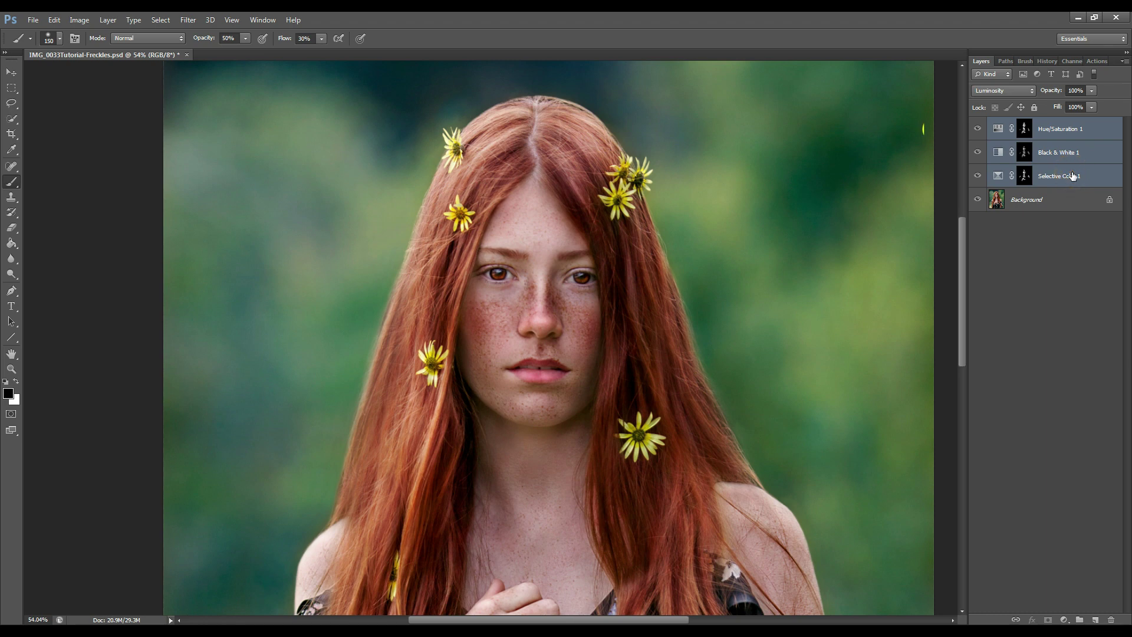
key(ctrl+g)
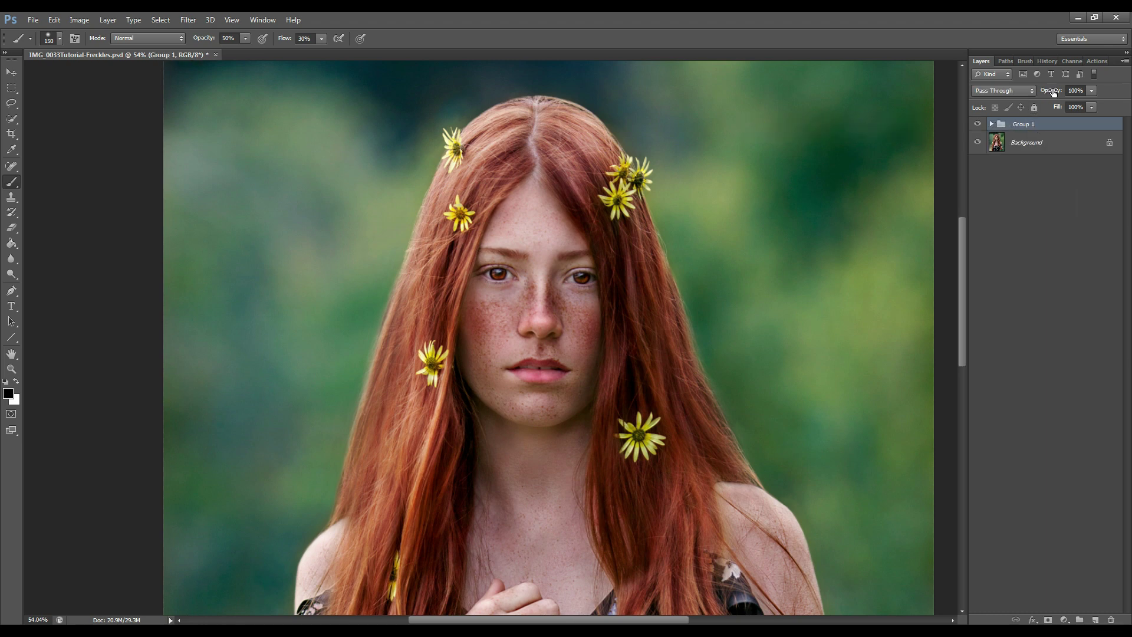
drag(1057, 91, 1029, 93)
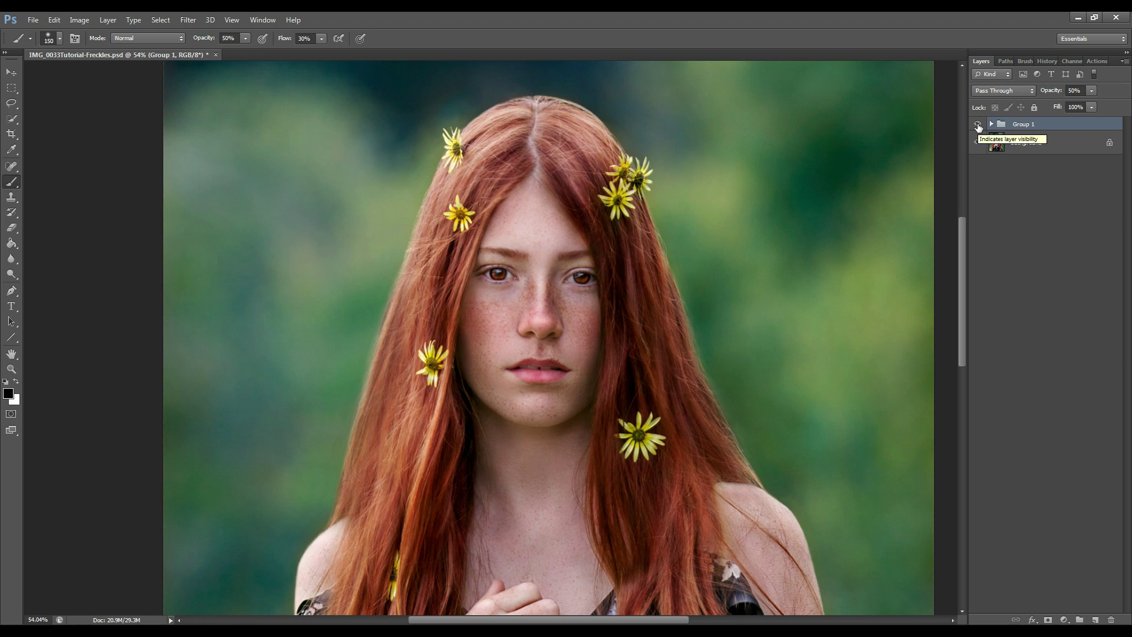
click(977, 125)
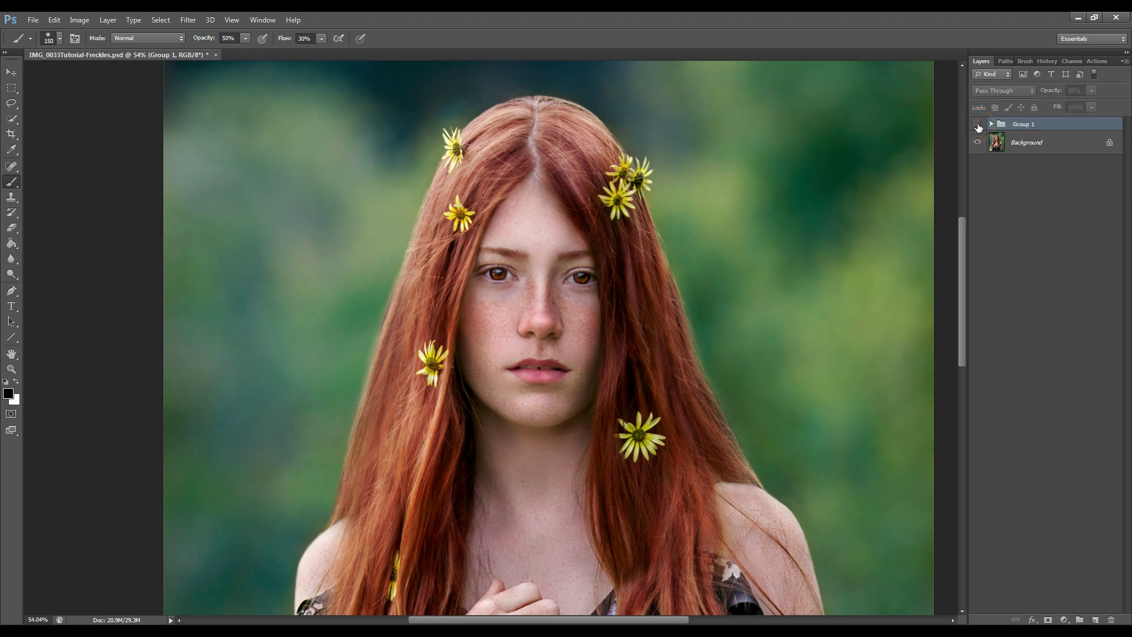
click(978, 125)
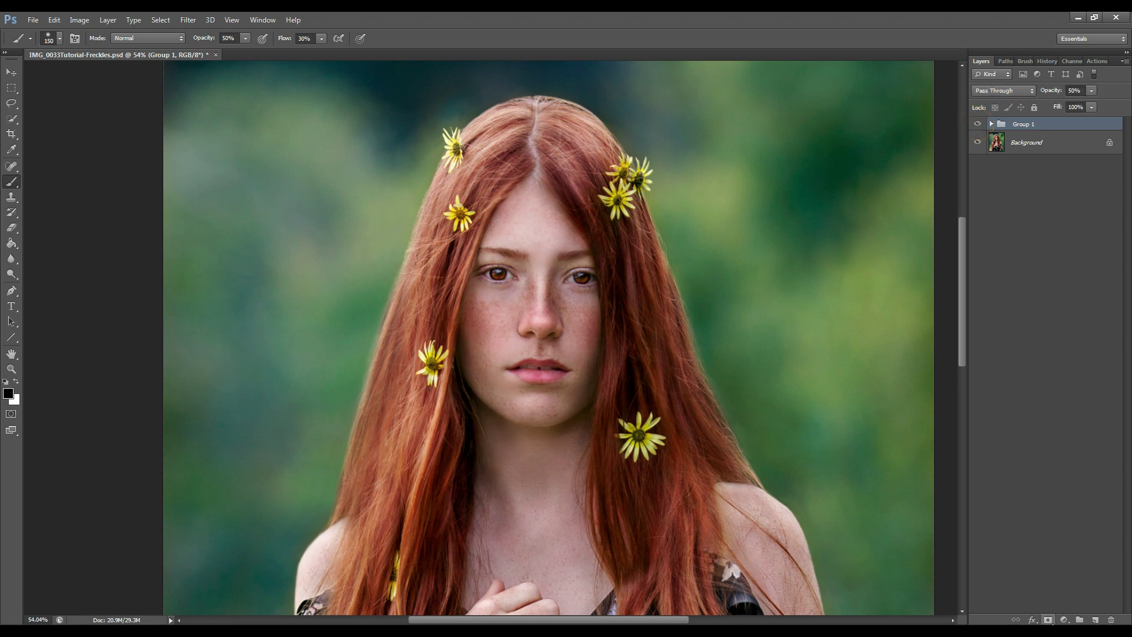
Add a white mask to the group and paint black over the nose with a size 45 brush to soften the effect there
click(1048, 620)
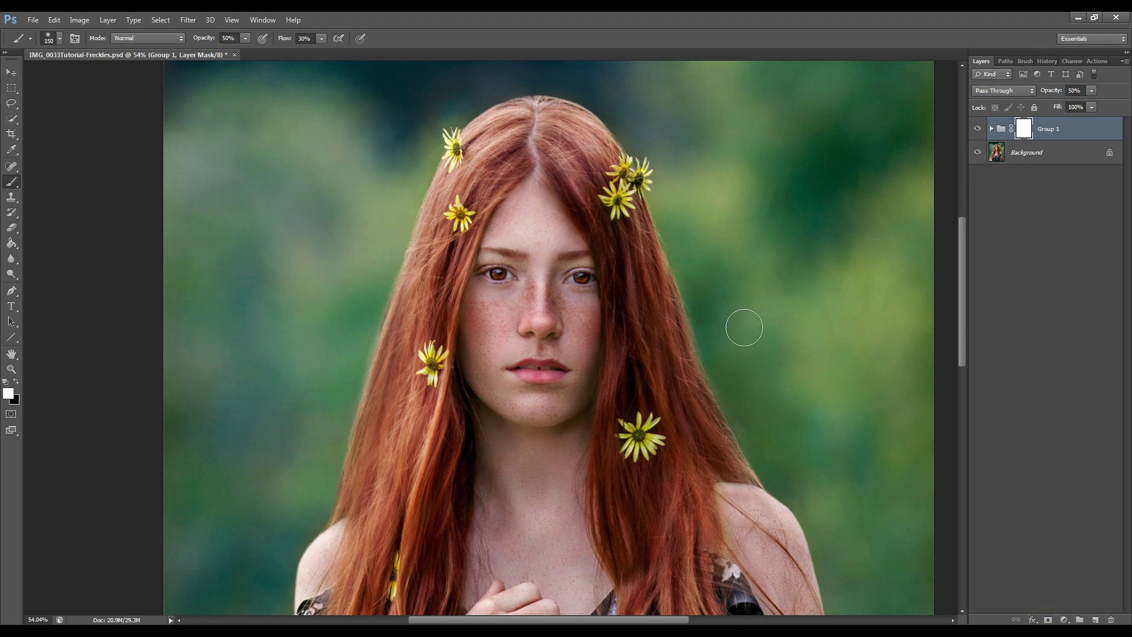
scroll(533, 312, up, 4)
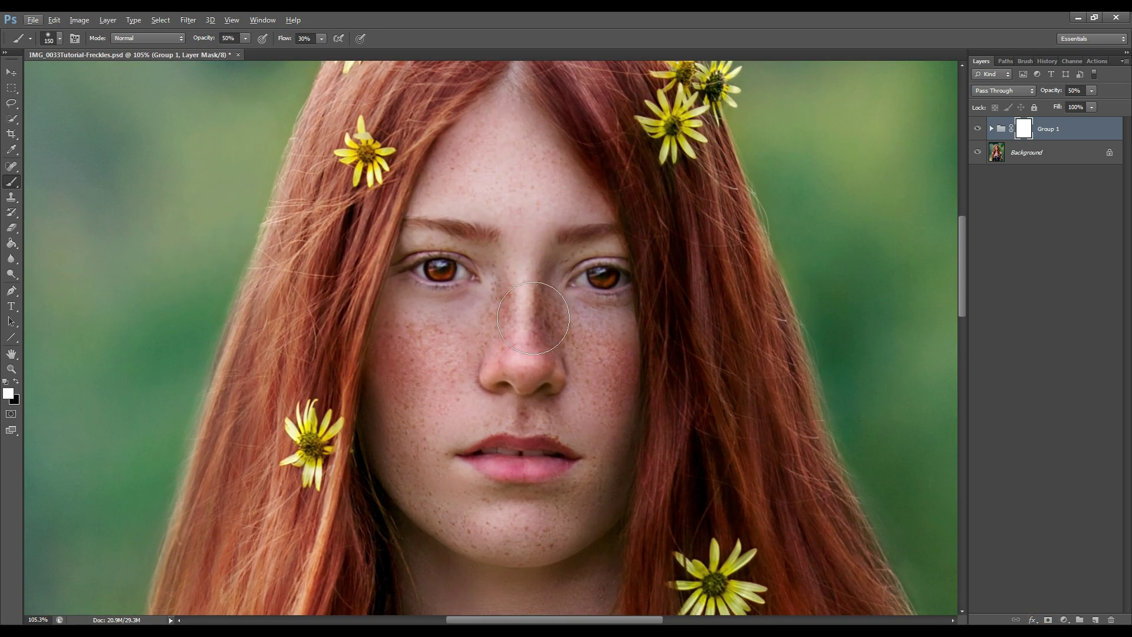
key(bracketleft)
key(bracketleft)
key(bracketleft)
key(bracketleft)
key(bracketleft)
key(bracketleft)
key(bracketleft)
key(bracketleft)
drag(543, 285, 542, 320)
click(17, 383)
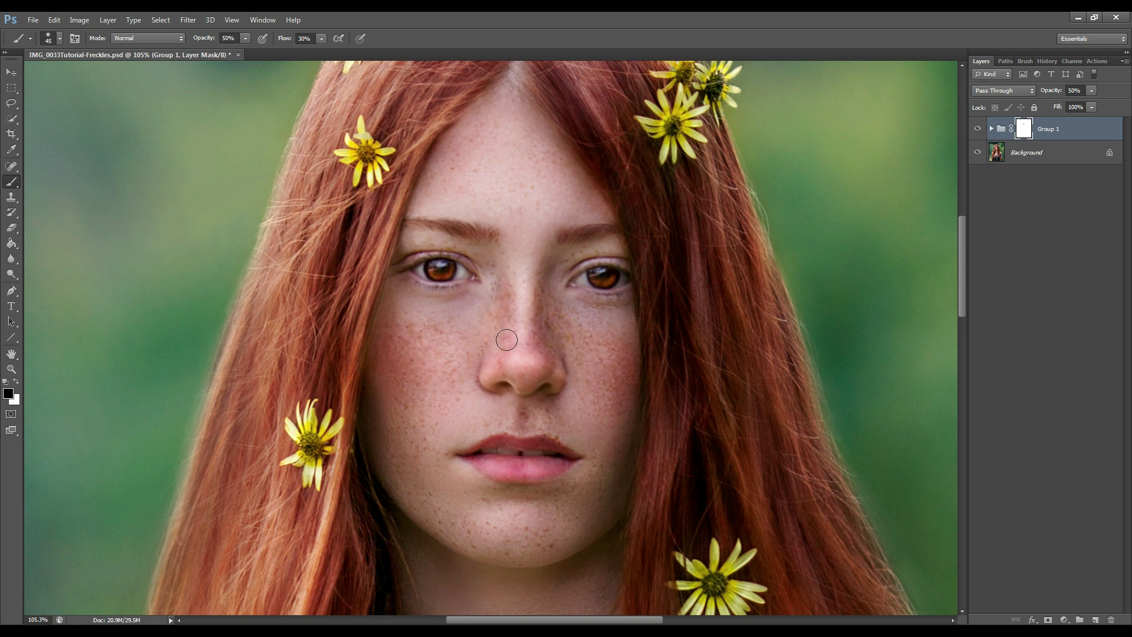
click(543, 342)
Disable and re-enable the group's mask repeatedly to compare the freckles on the nose with and without masking
shift+click(1025, 133)
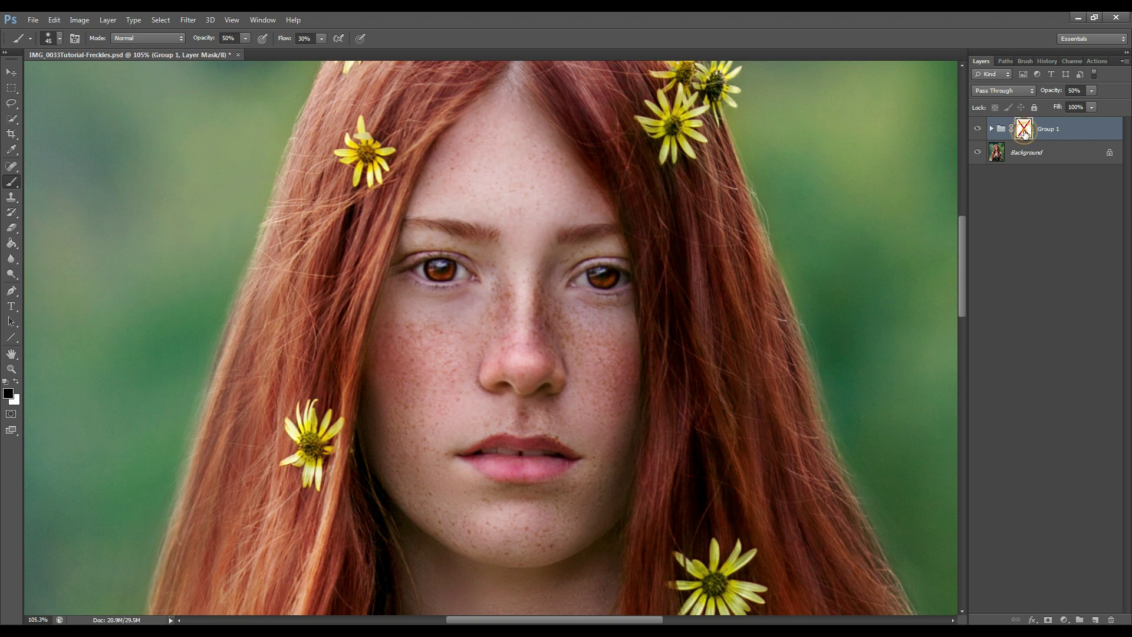
shift+click(1025, 133)
shift+click(1025, 133)
shift+click(1025, 133)
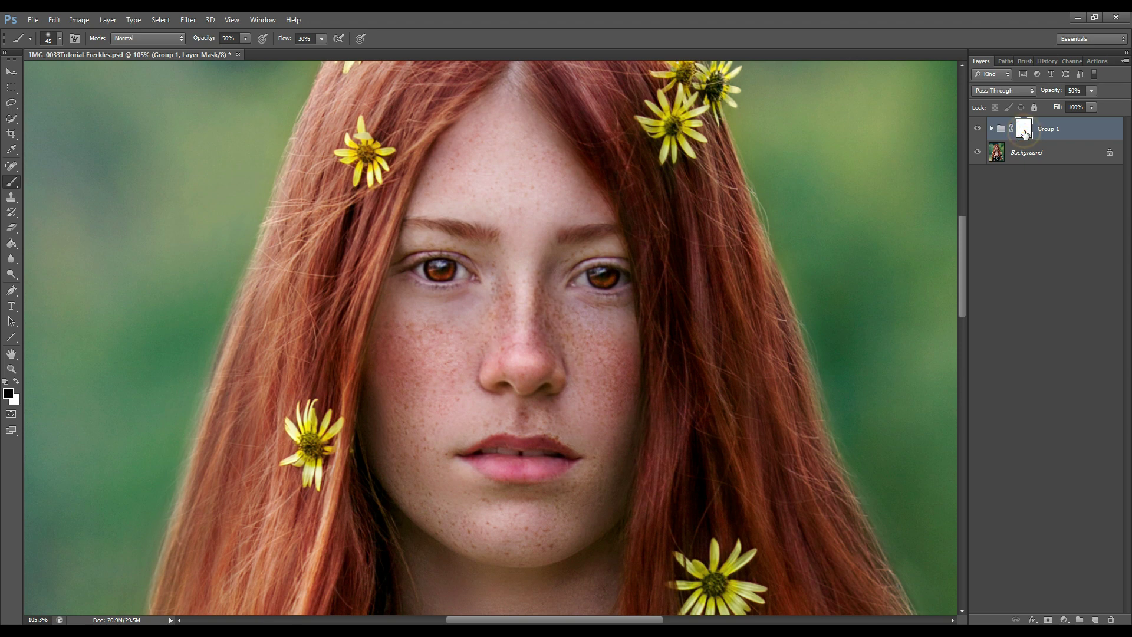
shift+click(1025, 133)
shift+click(1025, 134)
shift+click(1025, 134)
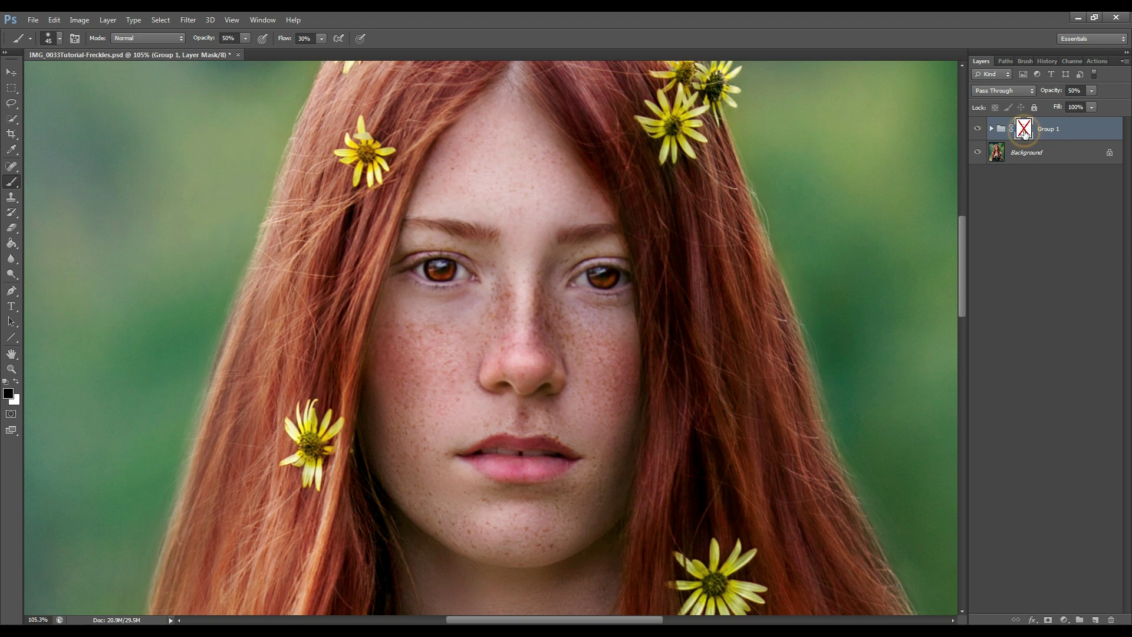
Re-enable the group's mask and paint white over the nose and inner cheeks to restore the freckle effect, comparing with the mask disabled
shift+click(1025, 133)
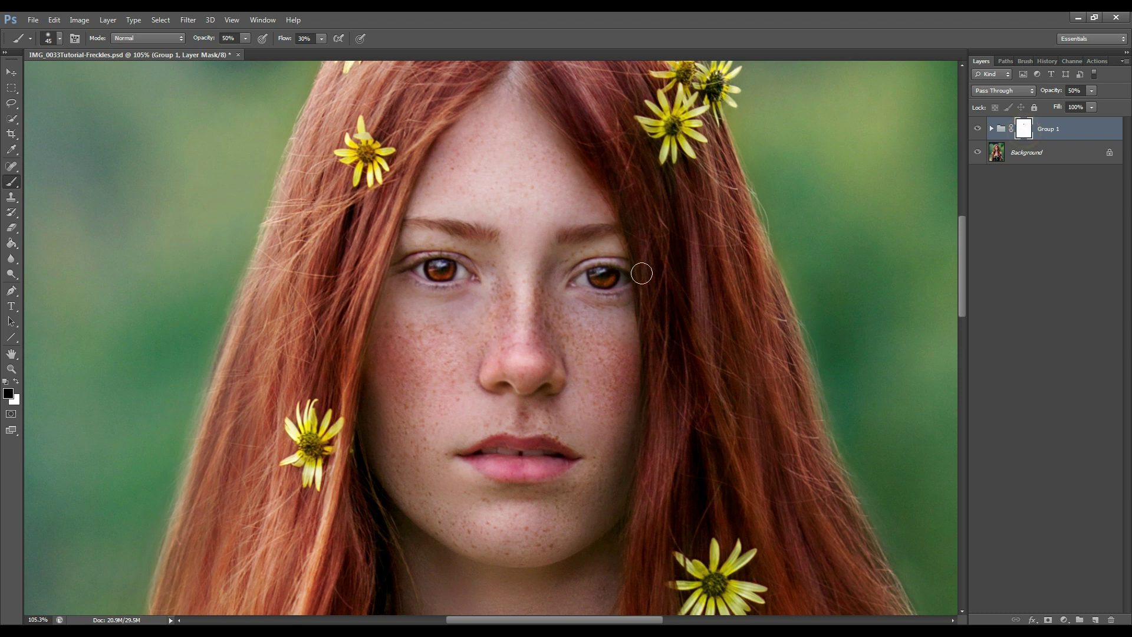
key(x)
mouse_move(505, 289)
mouse_down()
mouse_move(494, 284)
mouse_move(497, 316)
mouse_up()
click(547, 281)
click(545, 281)
click(546, 323)
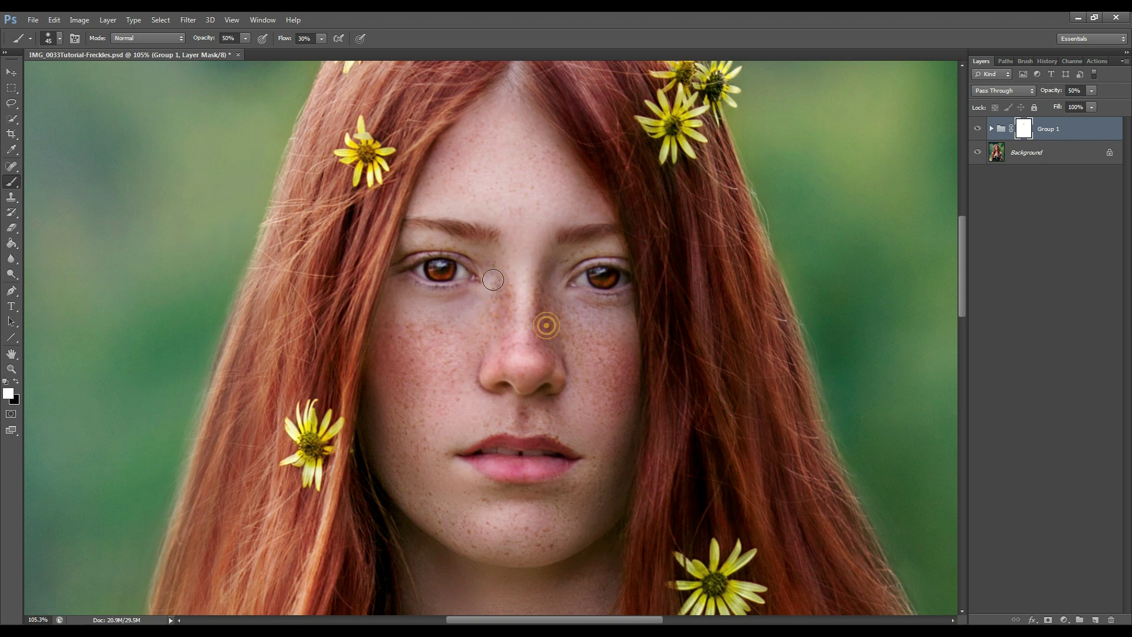
click(494, 333)
click(520, 257)
shift+click(1024, 135)
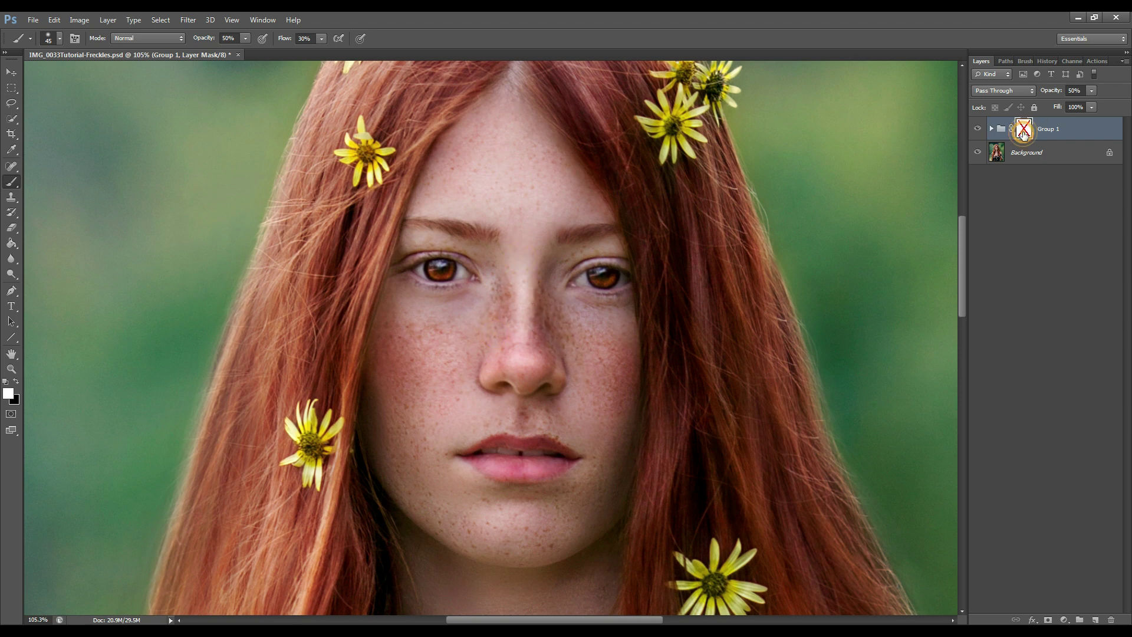
shift+click(1024, 135)
click(568, 311)
click(470, 336)
Examine the whole portrait with the freckle group hidden and shown
scroll(691, 353, down, 4)
scroll(687, 351, down, 1)
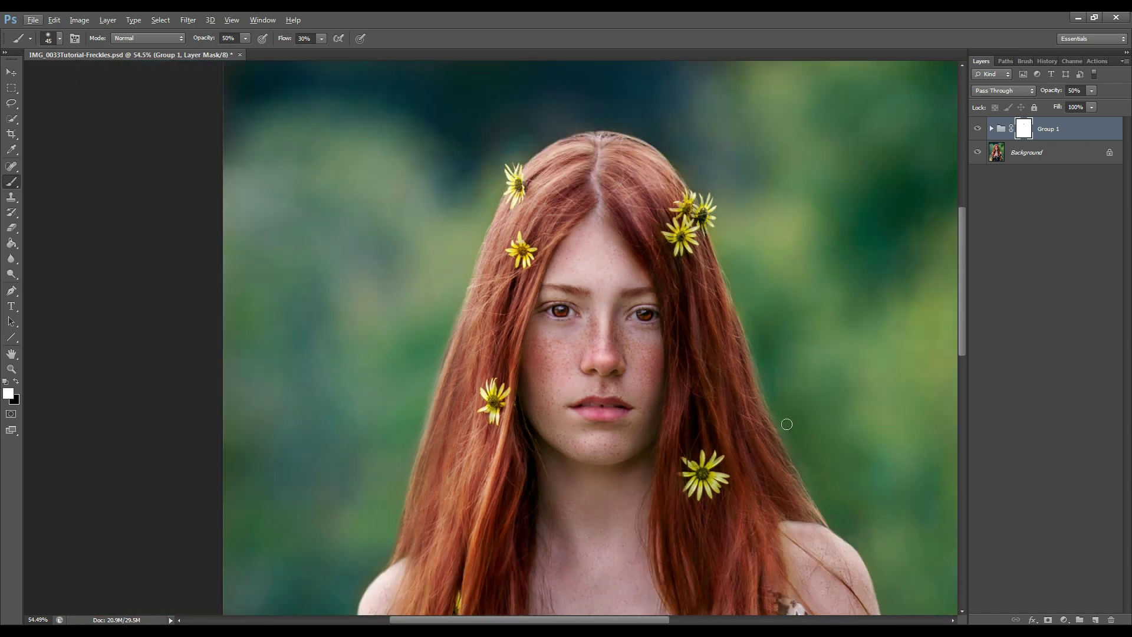
drag(963, 317, 964, 340)
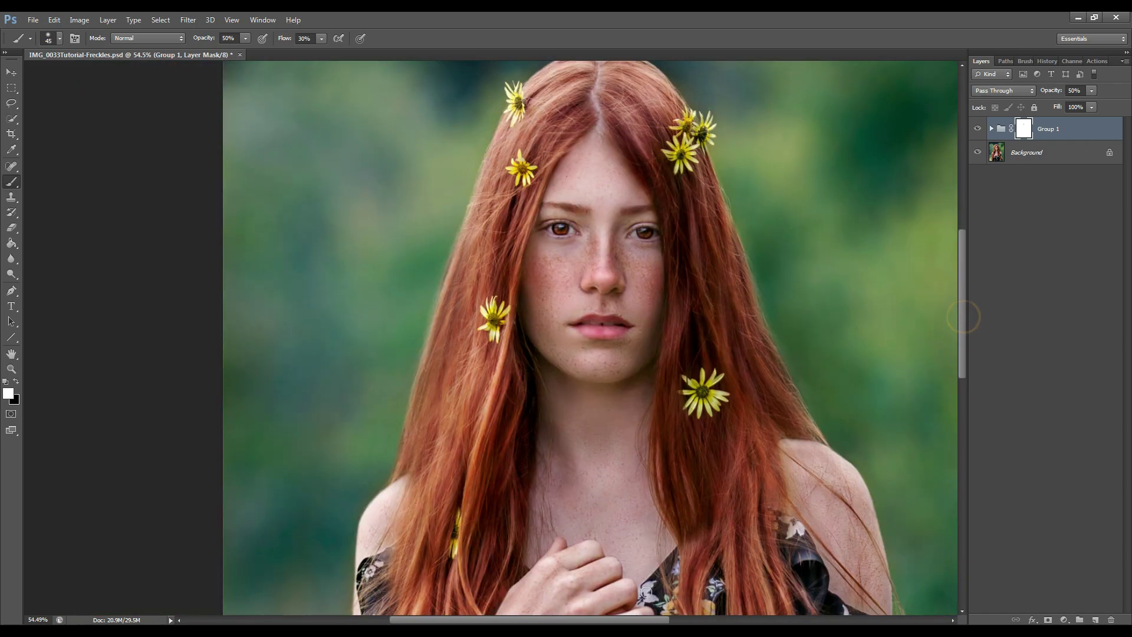
scroll(653, 504, down, 1)
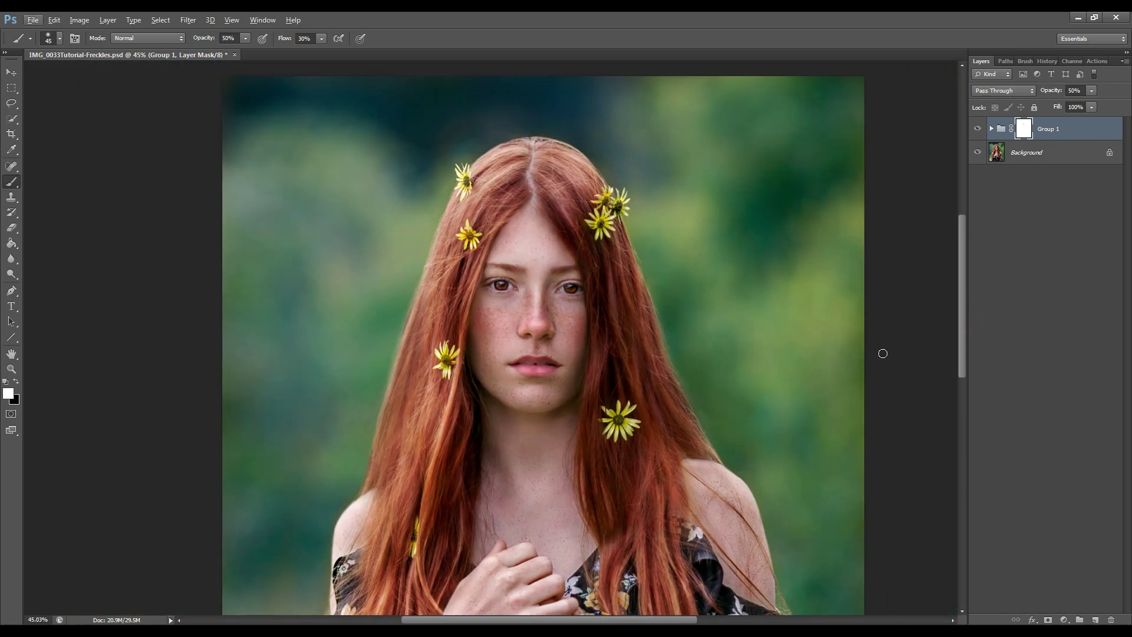
drag(960, 295, 957, 322)
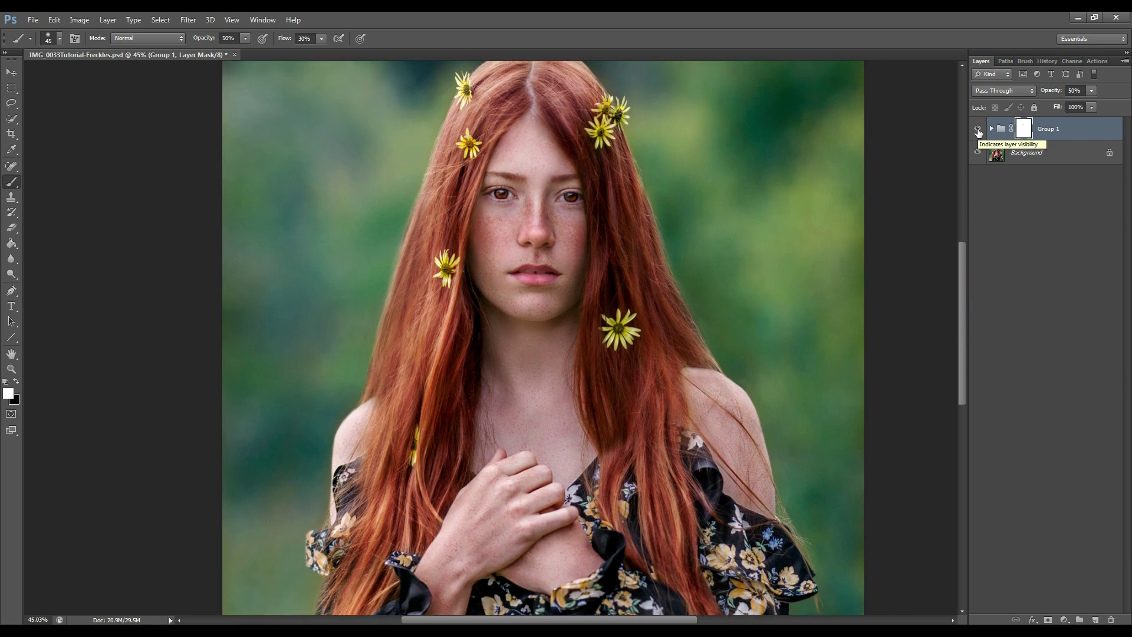
click(978, 129)
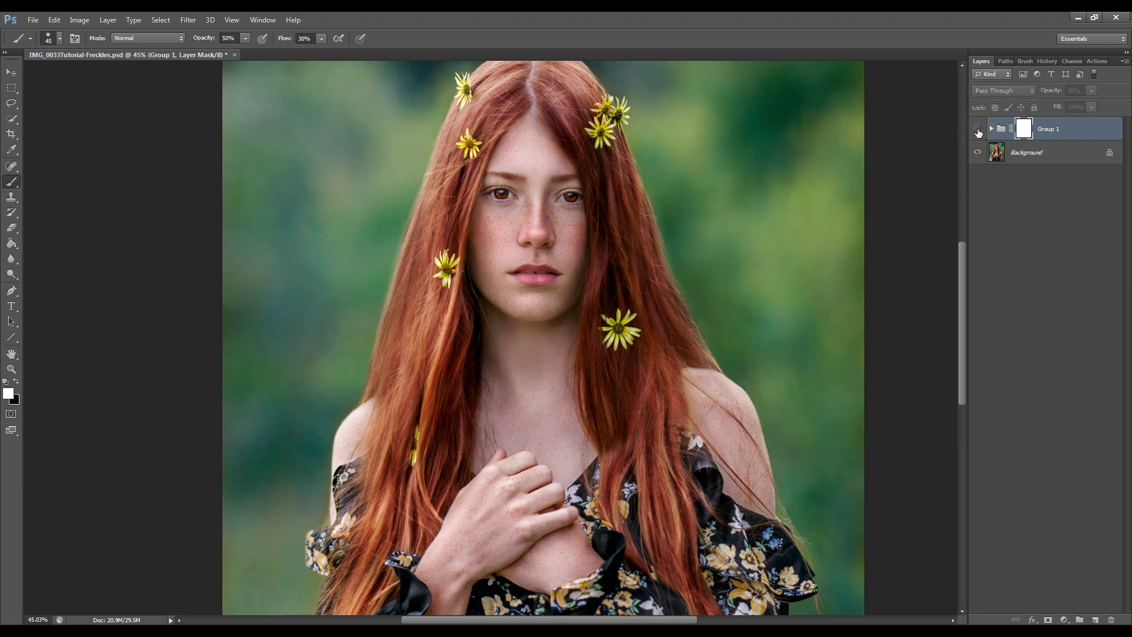
click(978, 129)
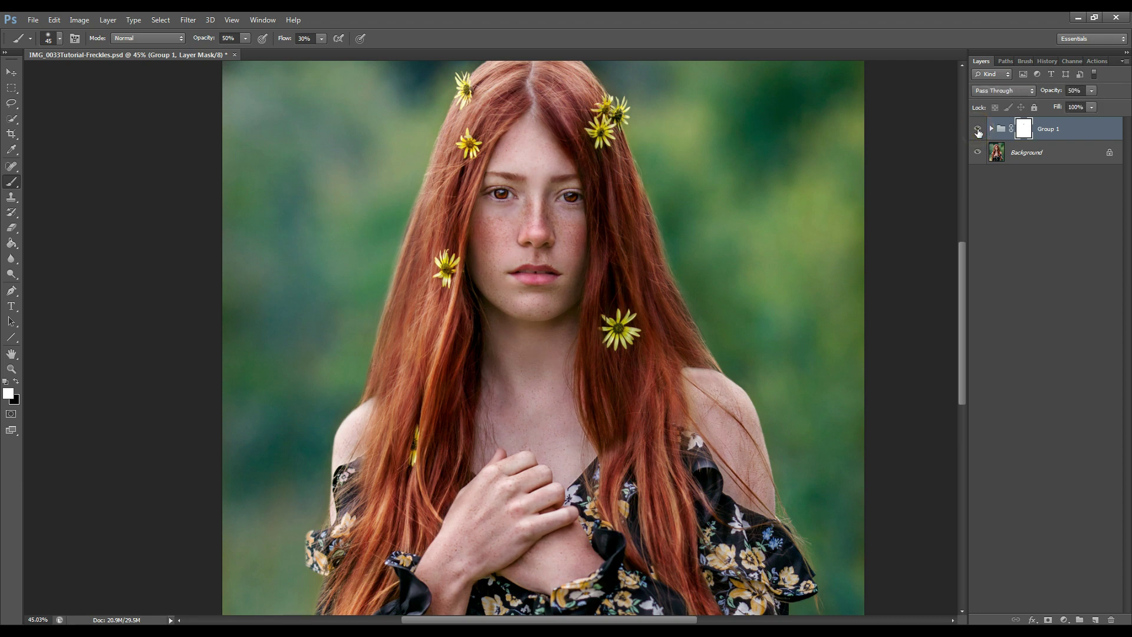
Try the freckle group at 67% opacity and examine the face up close
drag(1048, 92, 1058, 93)
drag(963, 258, 963, 249)
scroll(517, 258, up, 3)
scroll(583, 229, up, 2)
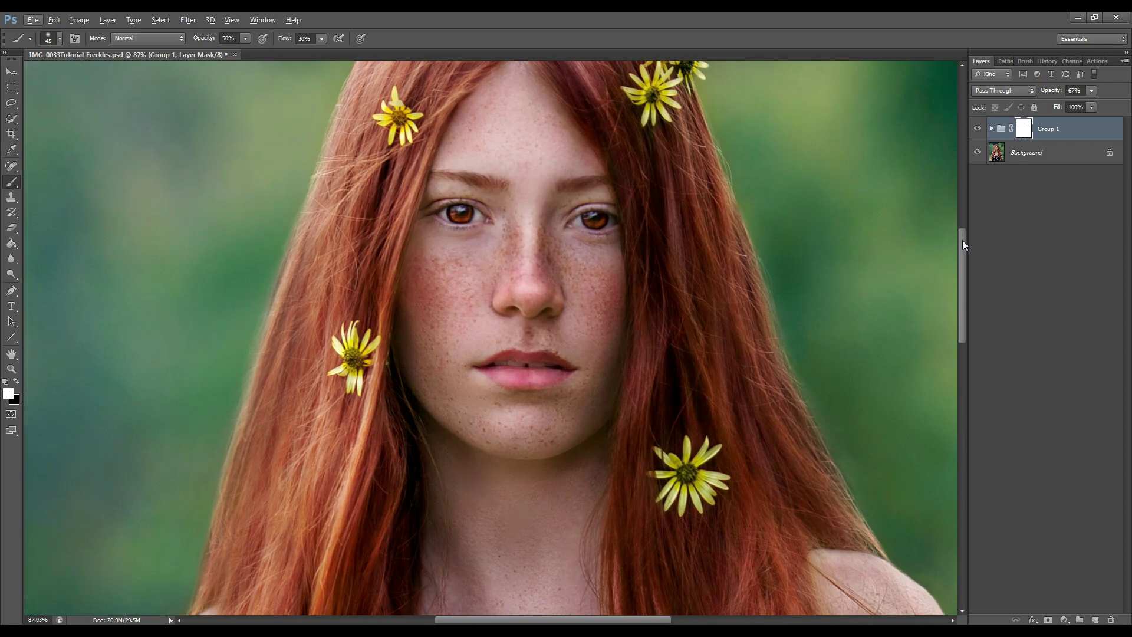
scroll(962, 240, up, 2)
scroll(967, 242, down, 3)
scroll(967, 249, up, 2)
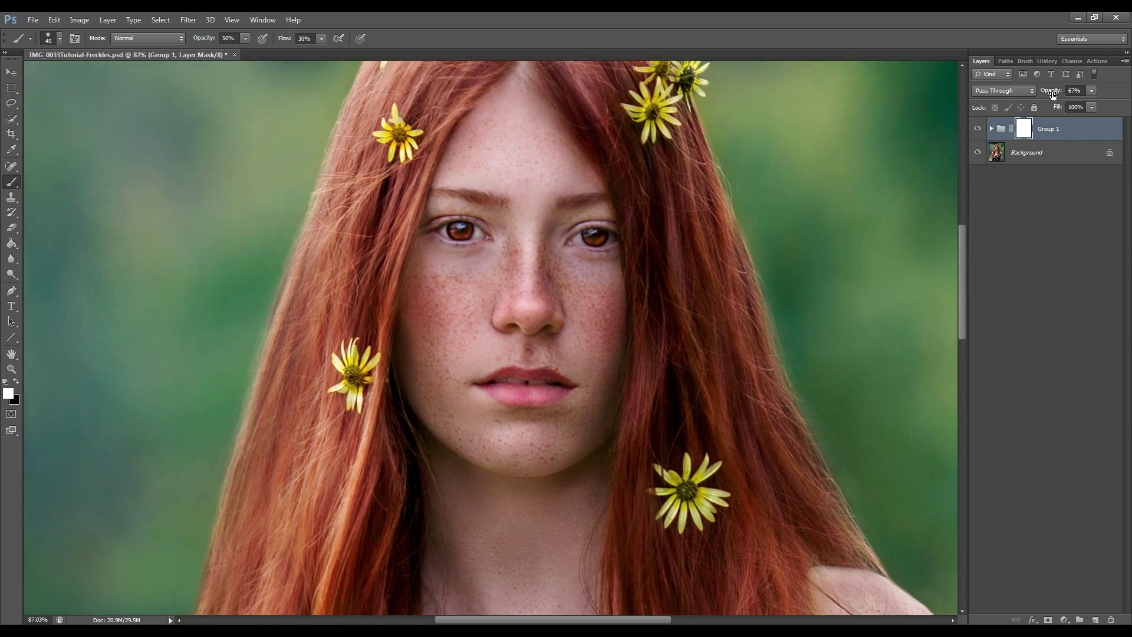
Try the freckle group at 100% opacity on the face and return it to 50%
drag(1052, 93, 1082, 94)
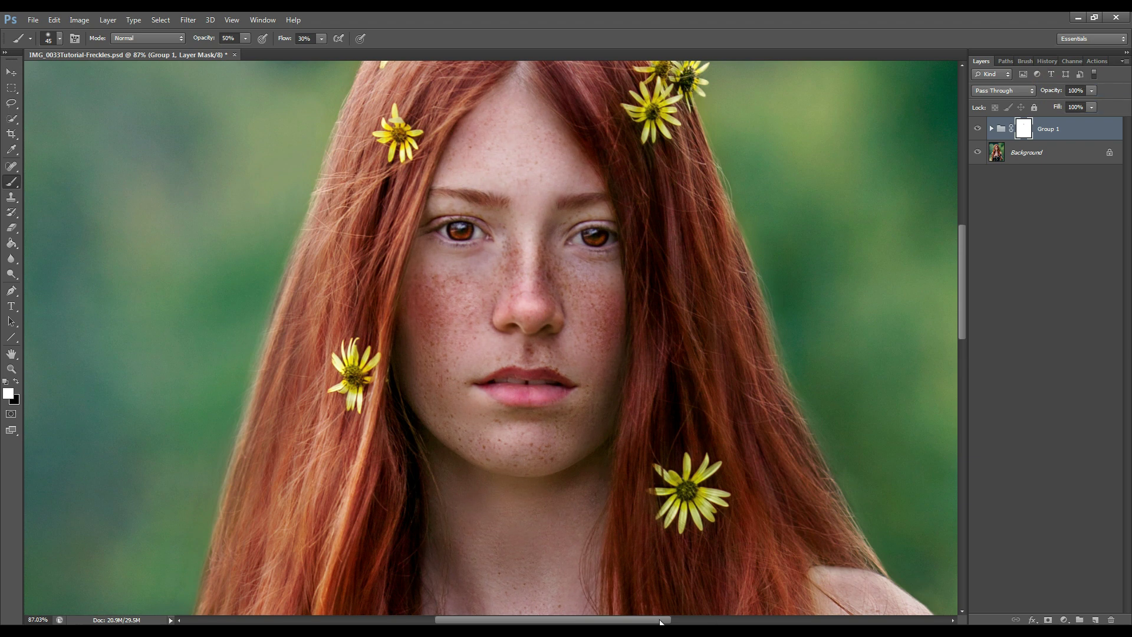
drag(661, 620, 667, 620)
drag(963, 261, 964, 253)
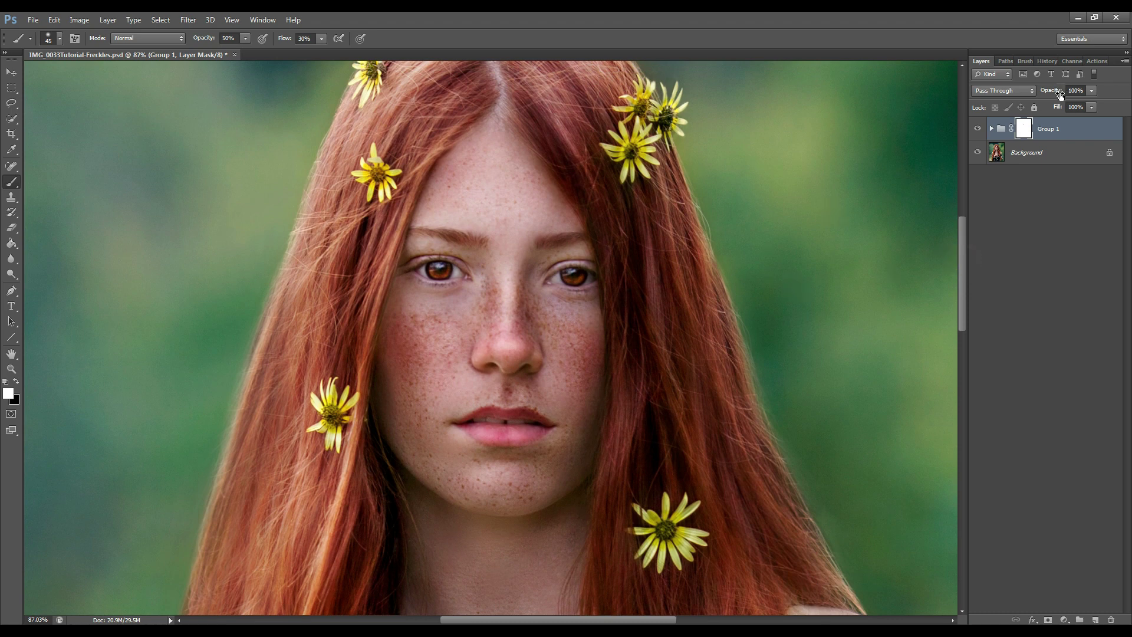
drag(1060, 94, 1016, 93)
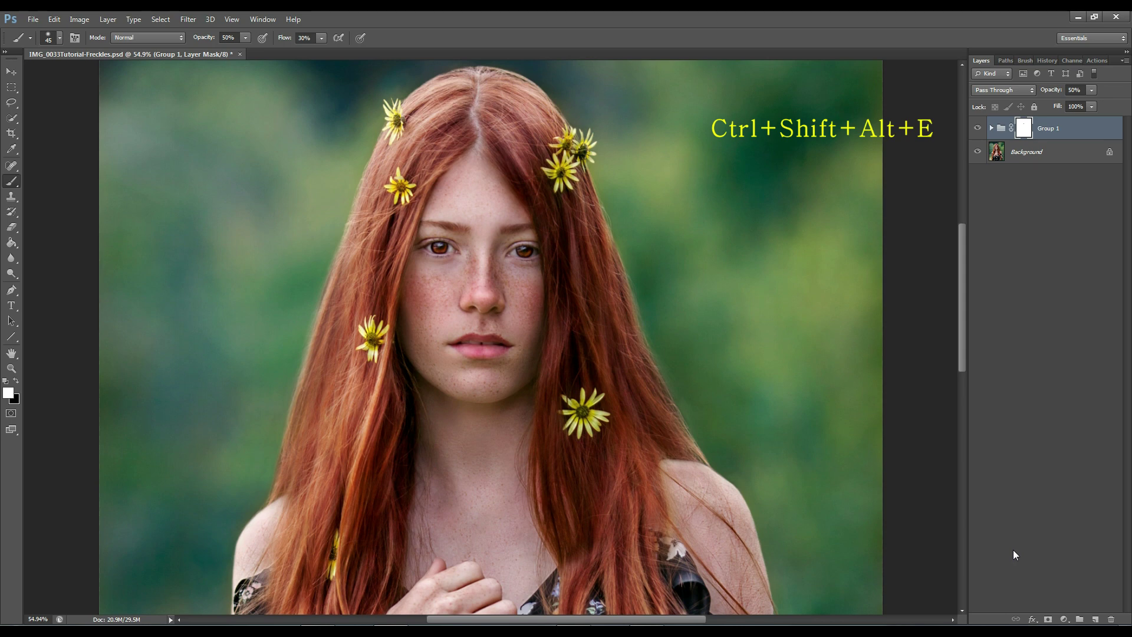
Stamp all visible layers into a new layer above the group and name it "smart sharpen"
key(ctrl+shift+alt+e)
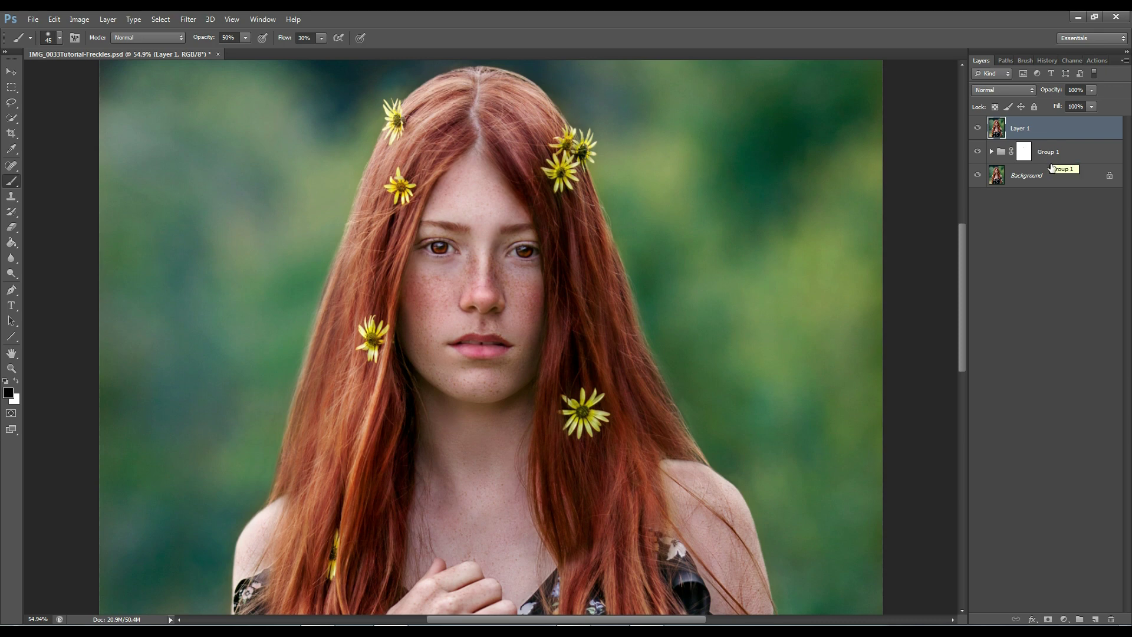
double_click(1024, 128)
text(smart sgha)
key(BackSpace)
text(har)
key(Return)
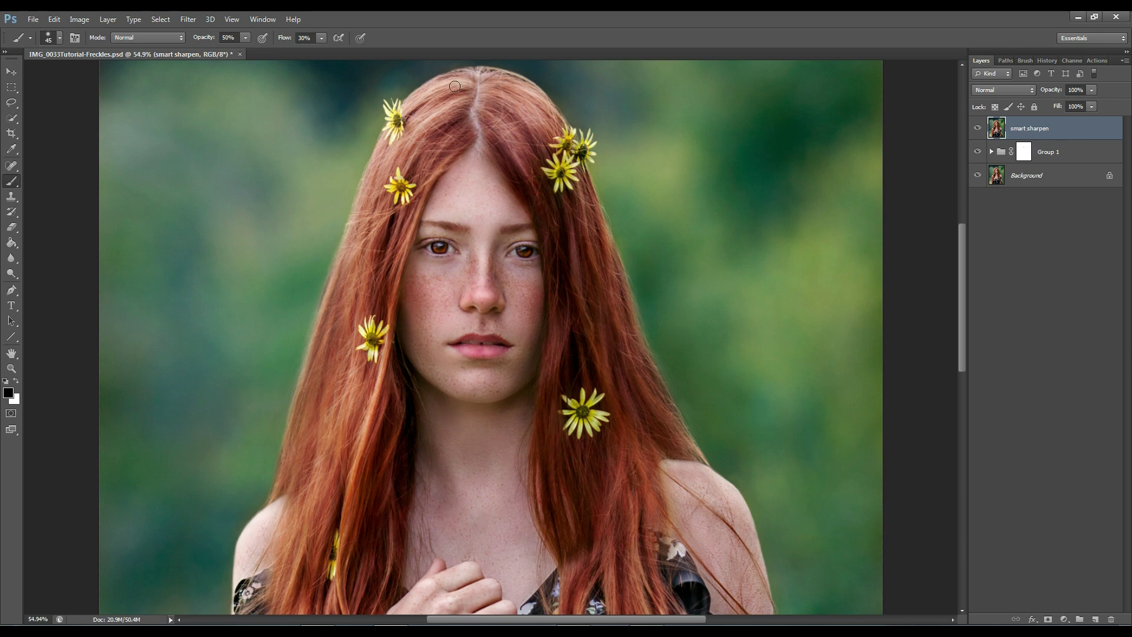
Open the Smart Sharpen filter for the stamped layer and compare the facial detail with the preview off and on
click(192, 23)
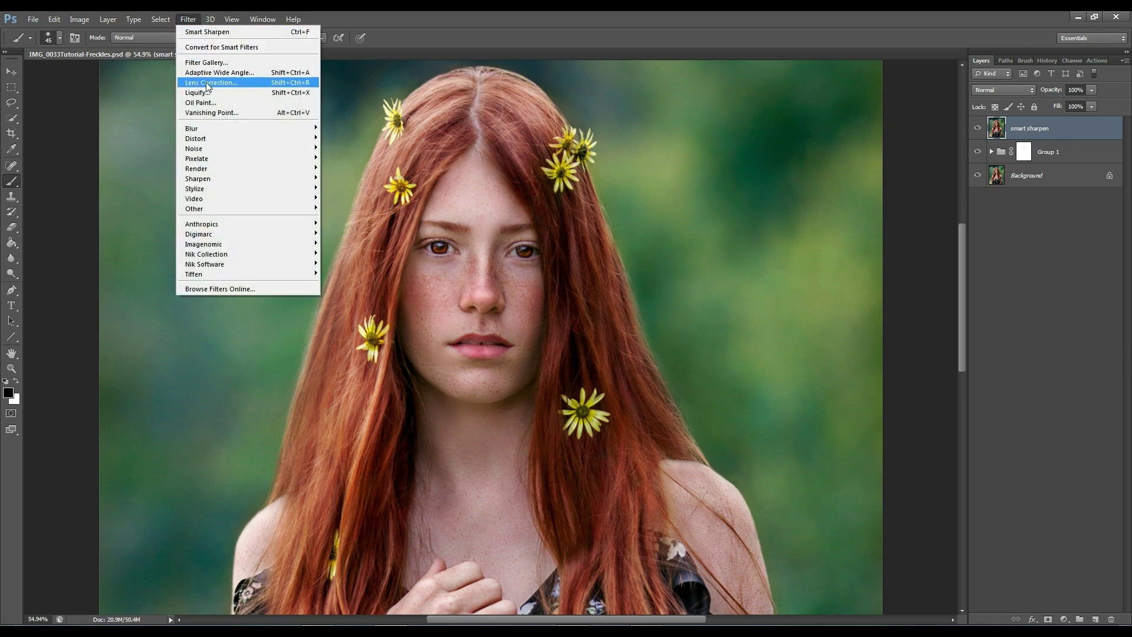
mouse_move(216, 179)
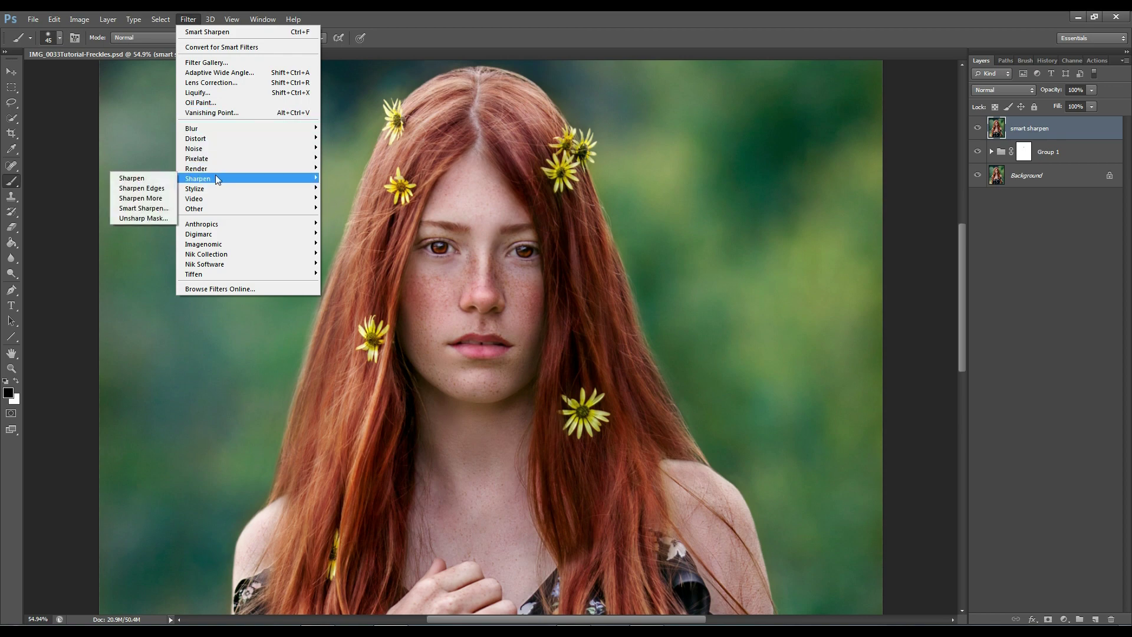
click(161, 210)
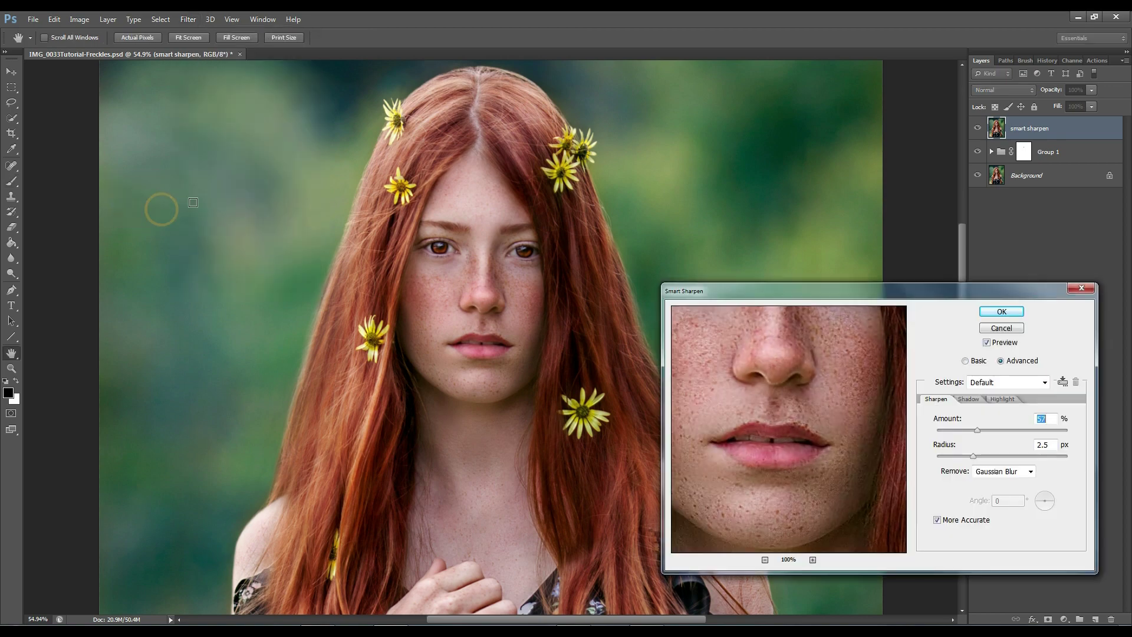
drag(840, 300, 843, 254)
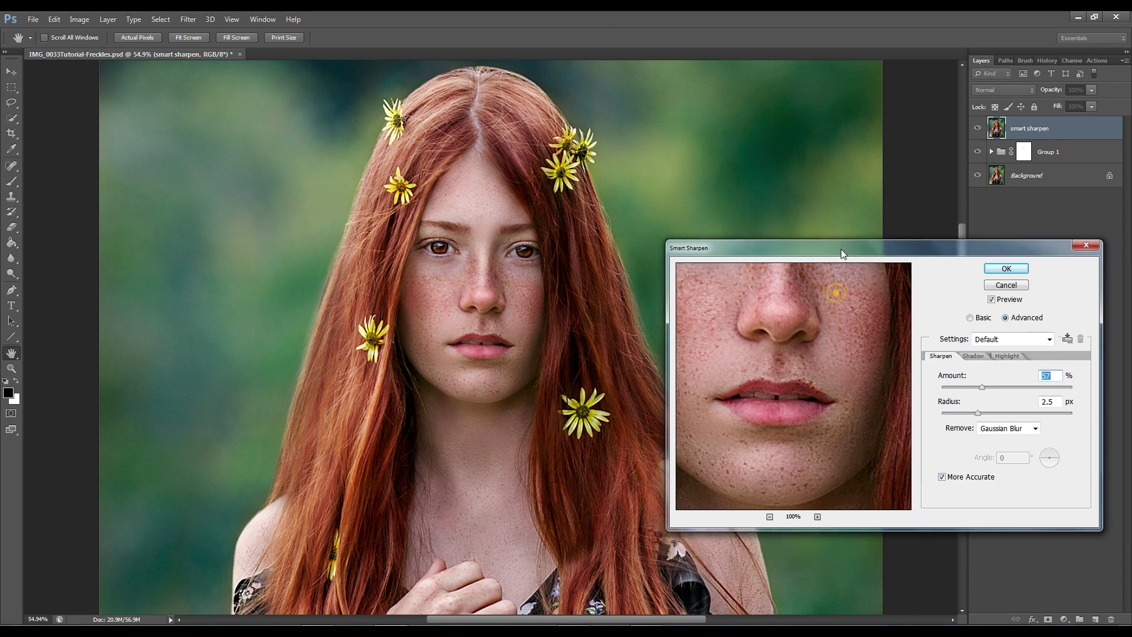
drag(779, 317, 767, 384)
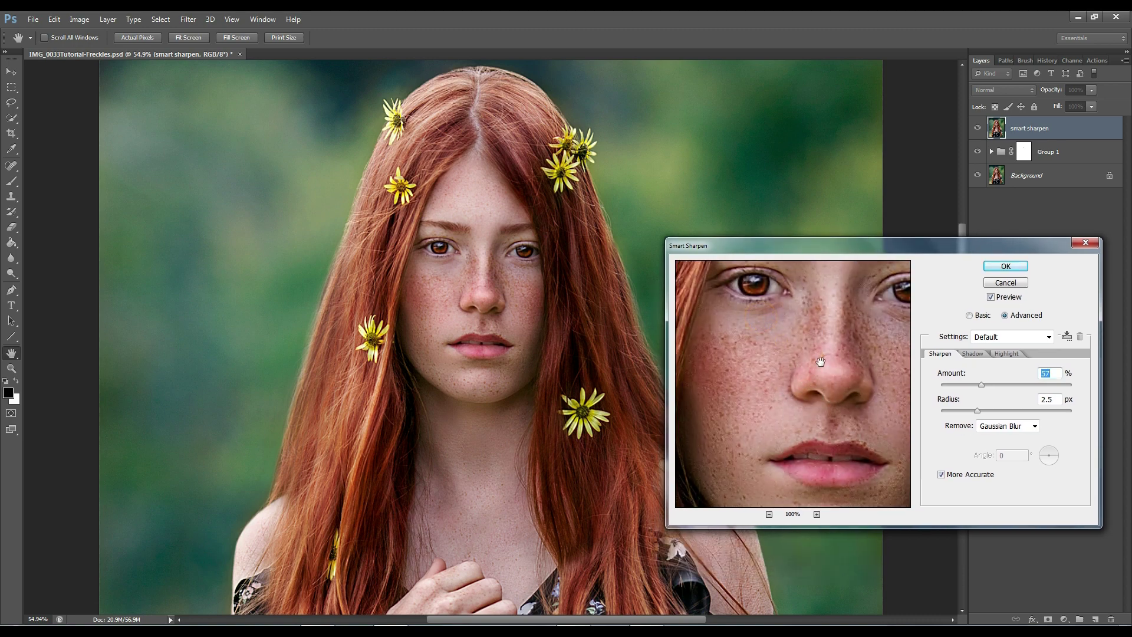
drag(821, 354, 812, 387)
drag(780, 431, 795, 380)
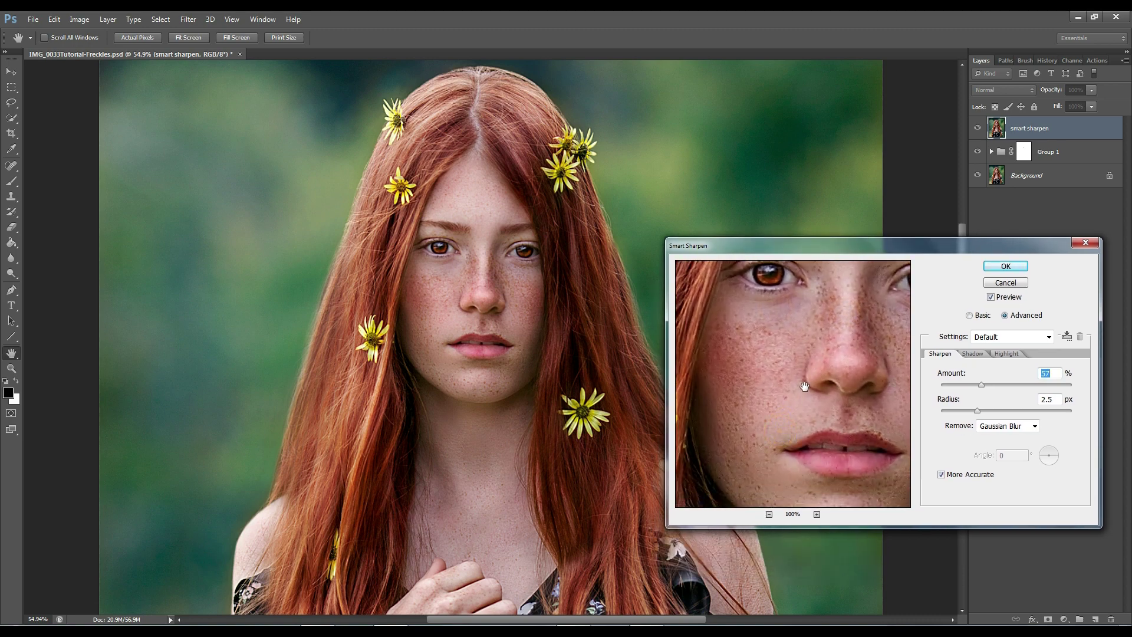
click(991, 298)
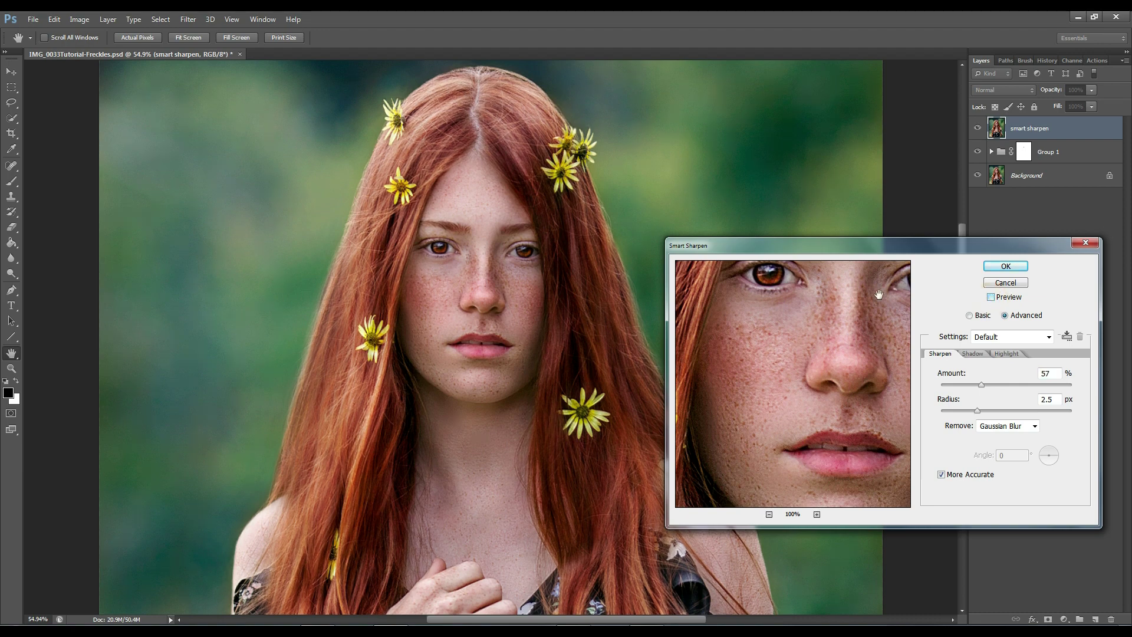
click(991, 298)
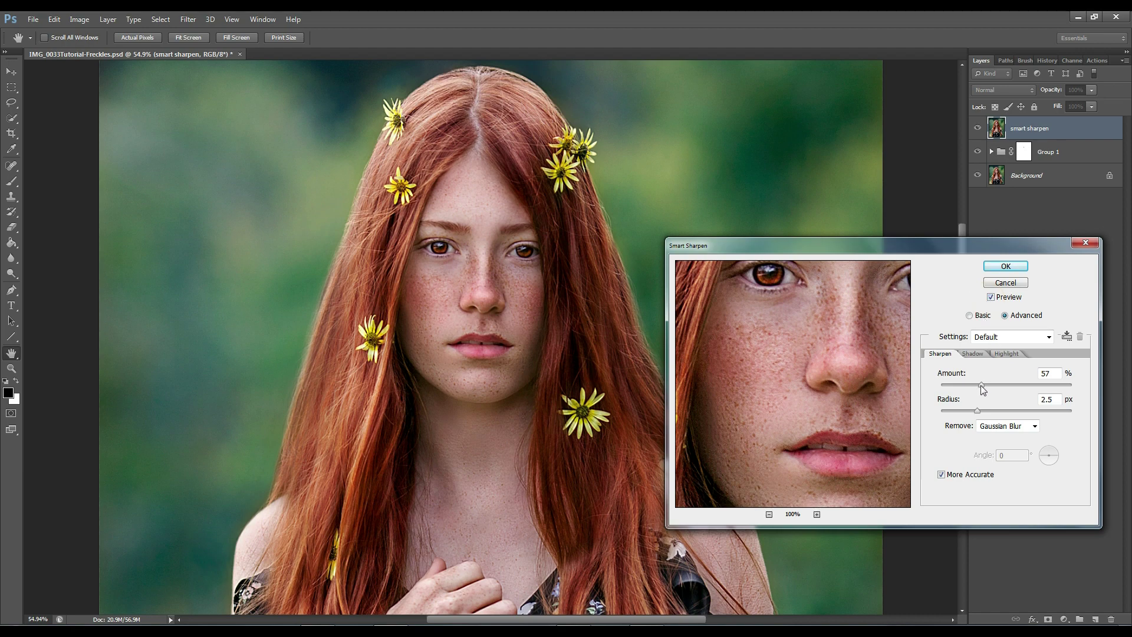
Set the Smart Sharpen amount to about 72% with a 2.6 px radius, apply the filter and return to the Brush tool
drag(982, 384, 964, 386)
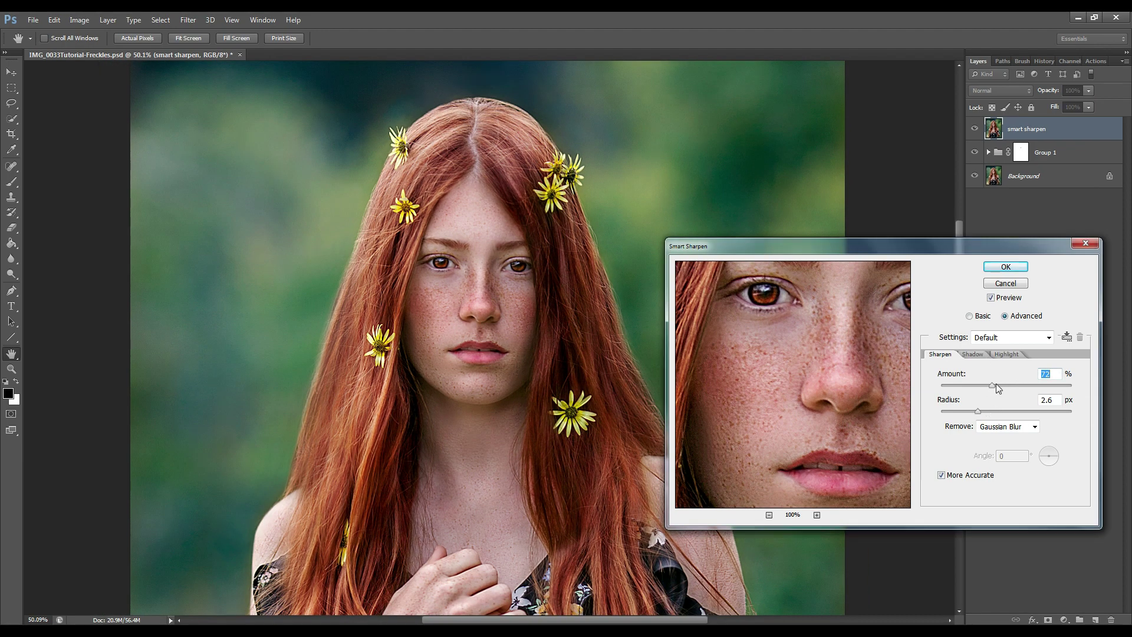
drag(996, 384, 994, 386)
click(1006, 268)
key(b)
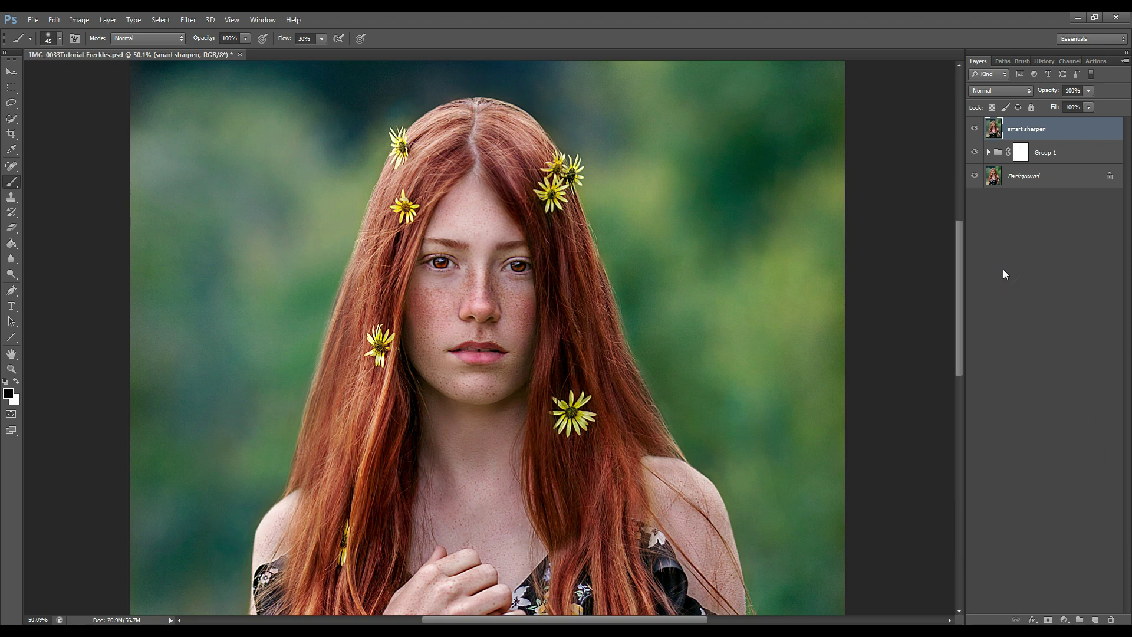
Compare the portrait with and without the smart sharpen layer, both at full view and close up on the face
click(974, 129)
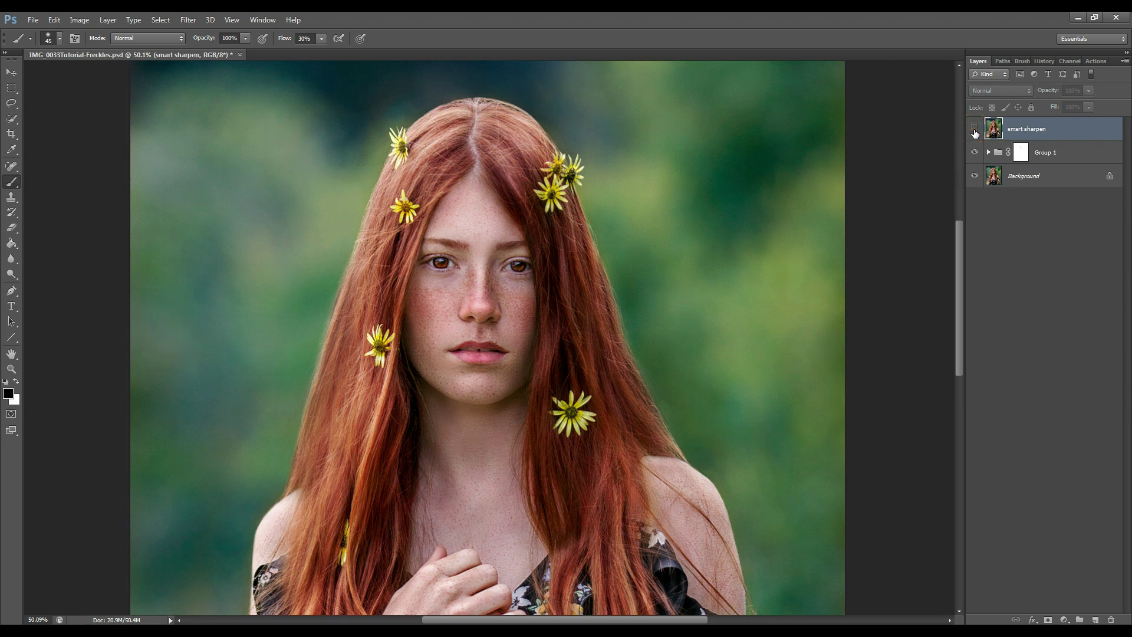
click(975, 130)
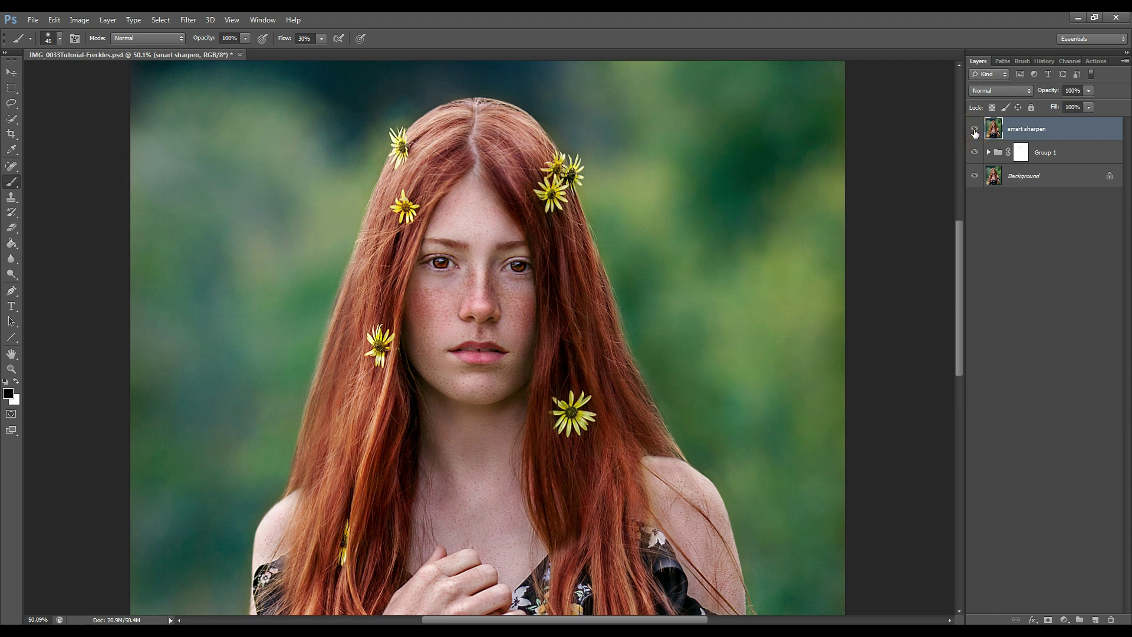
scroll(518, 260, up, 5)
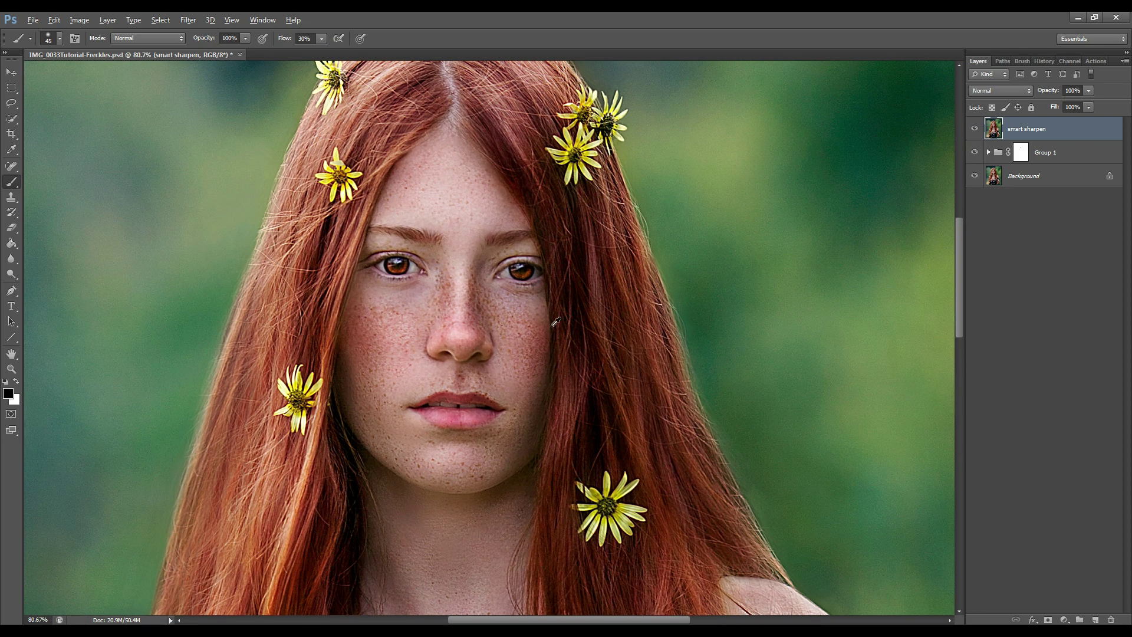
drag(656, 621, 645, 621)
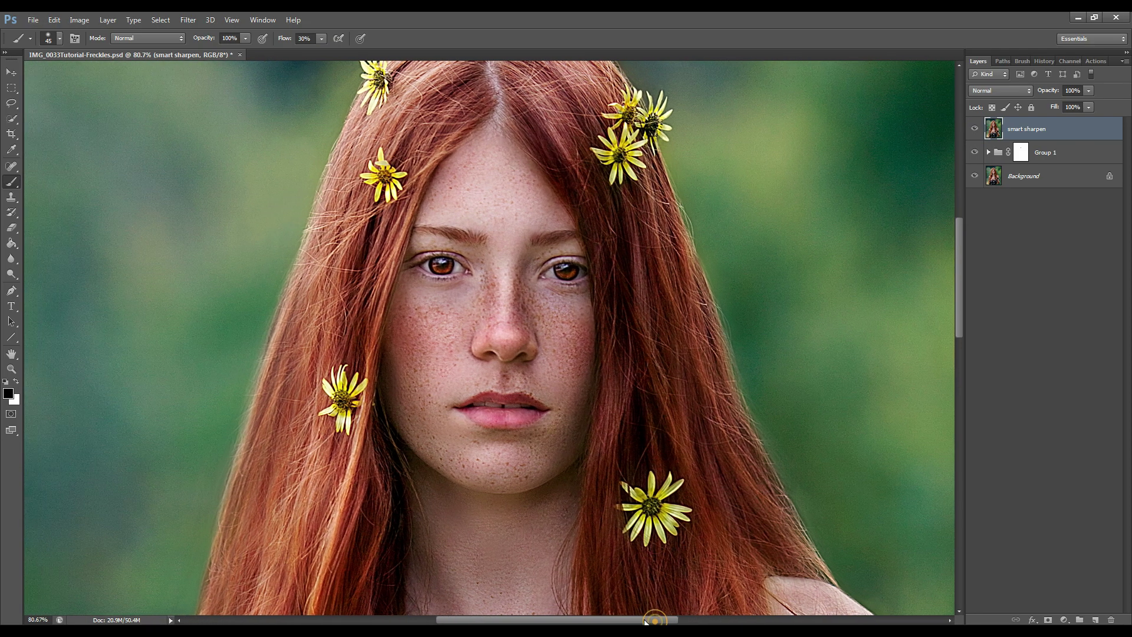
click(974, 131)
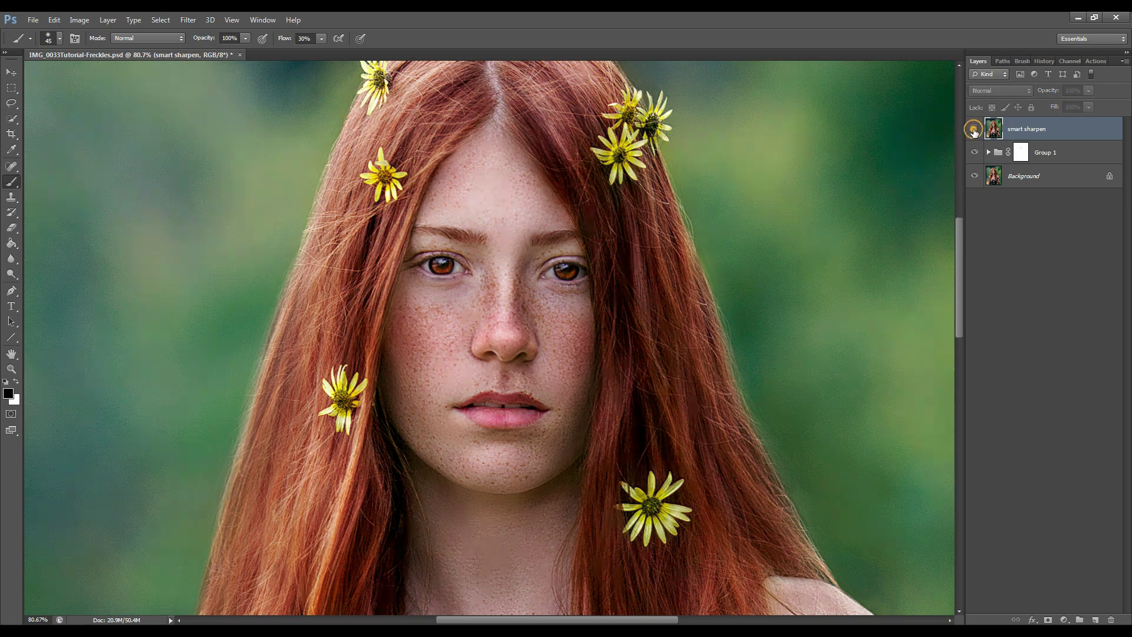
click(975, 131)
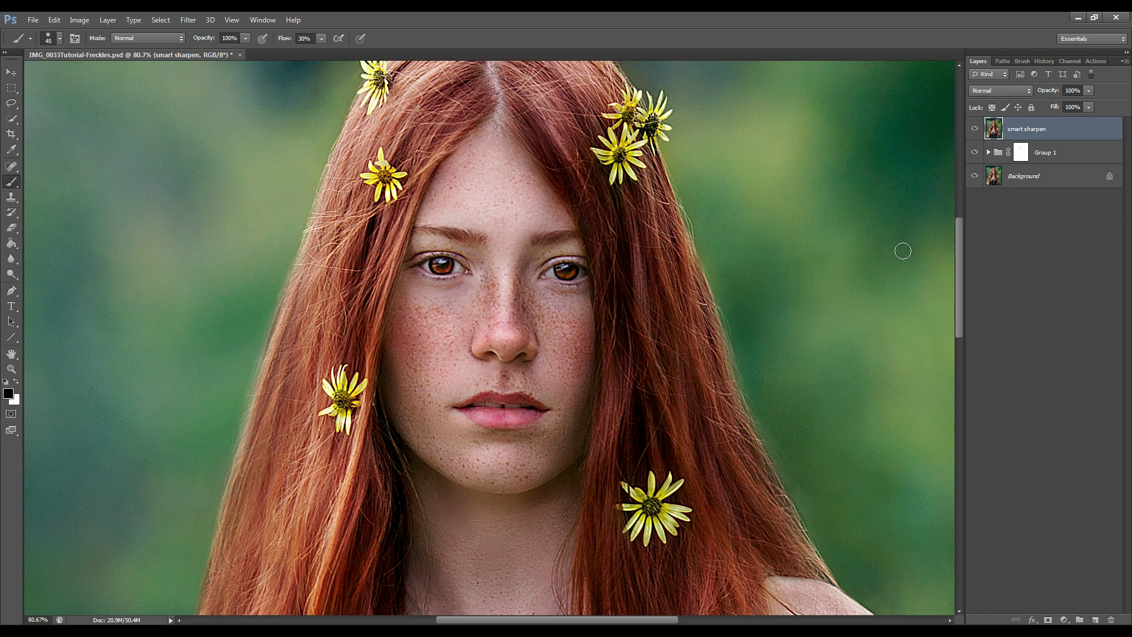
Hide the smart sharpen layer and compare the face with Group 1 hidden and shown
click(975, 130)
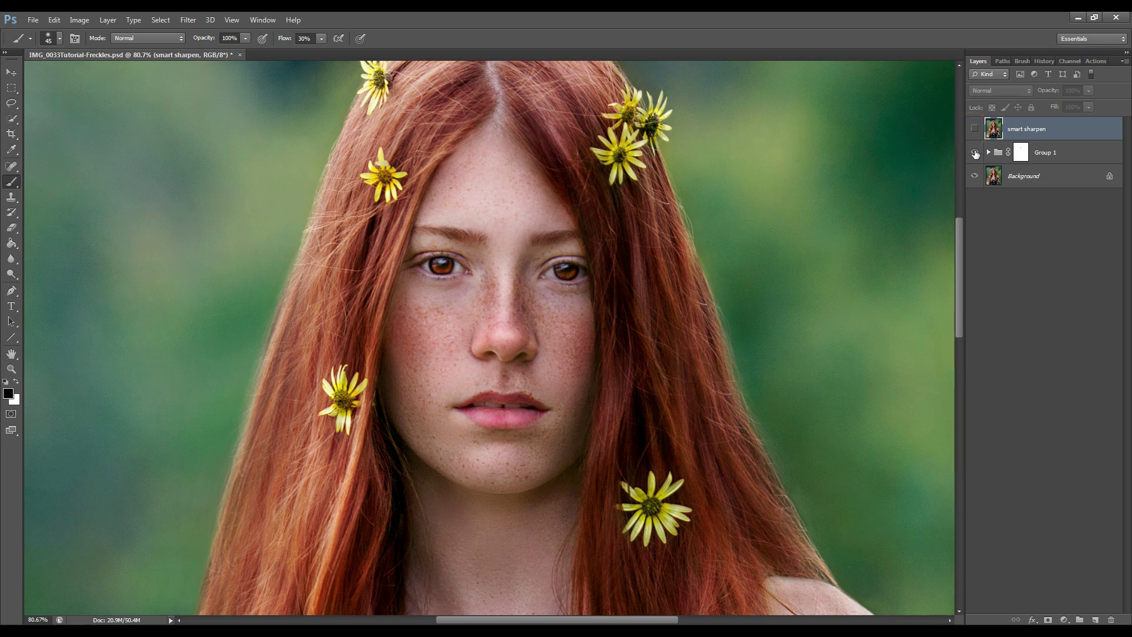
click(974, 152)
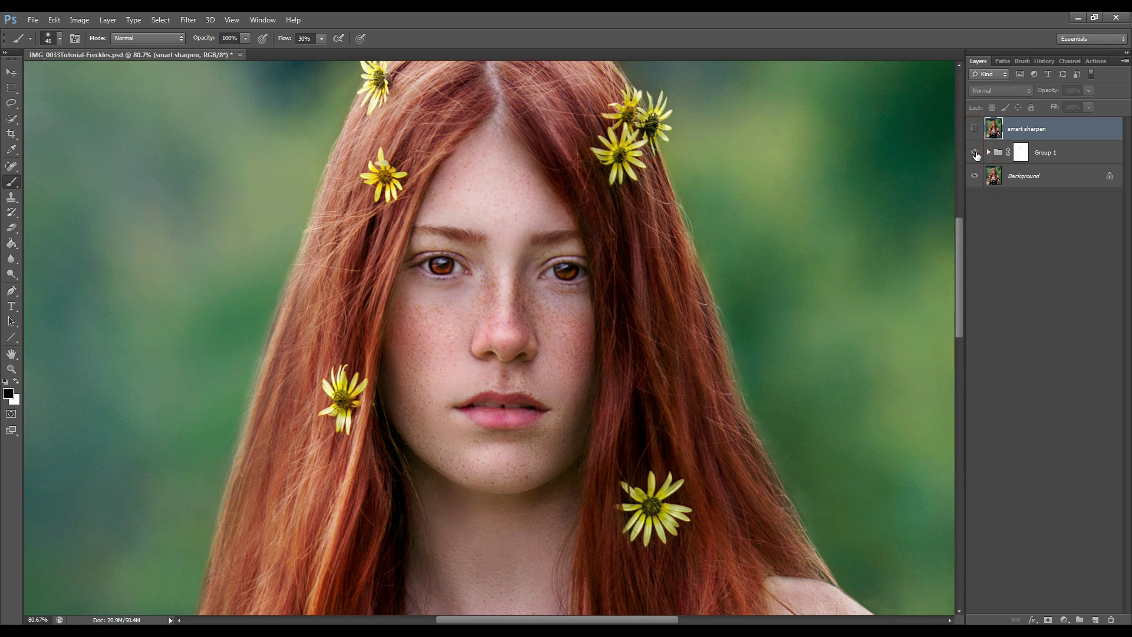
click(975, 153)
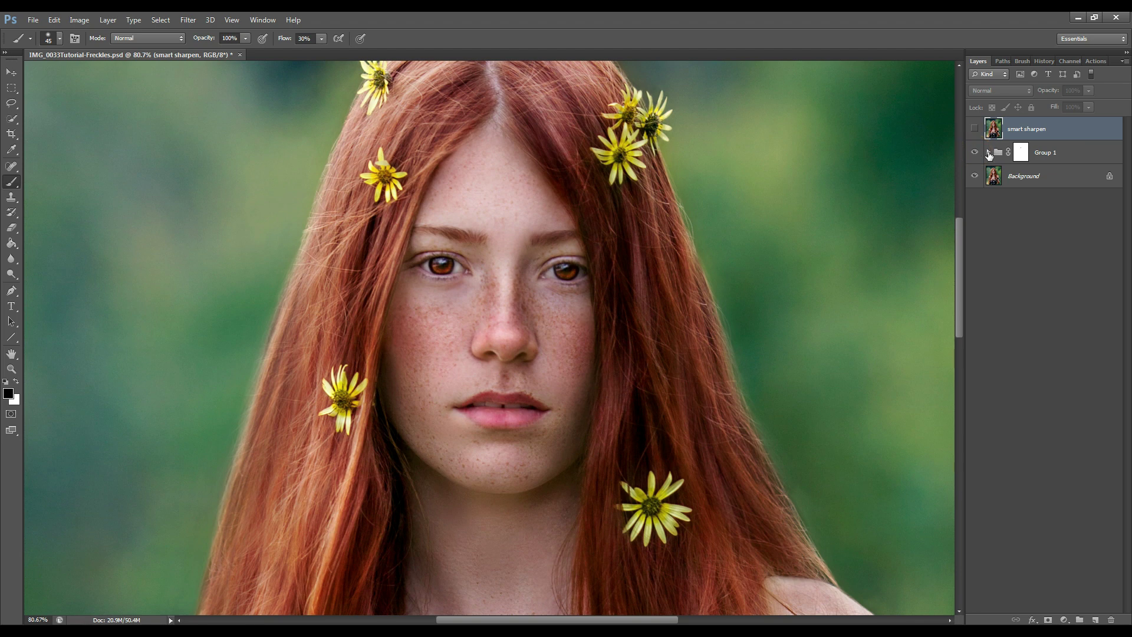
Show the smart sharpen layer again and reduce its opacity to 65%
click(988, 152)
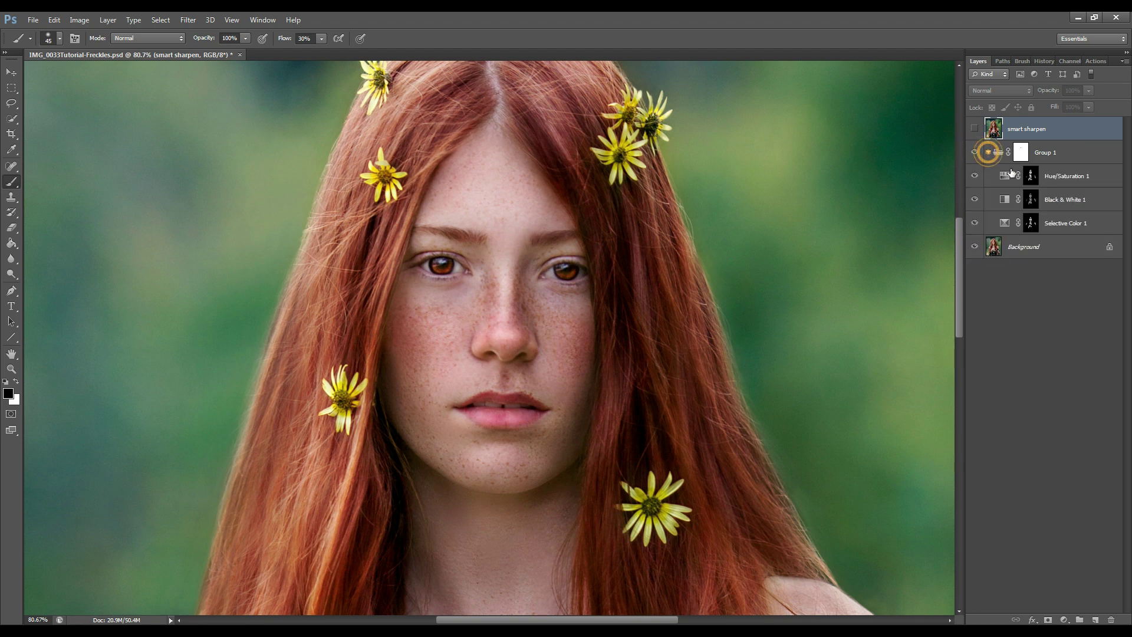
click(975, 129)
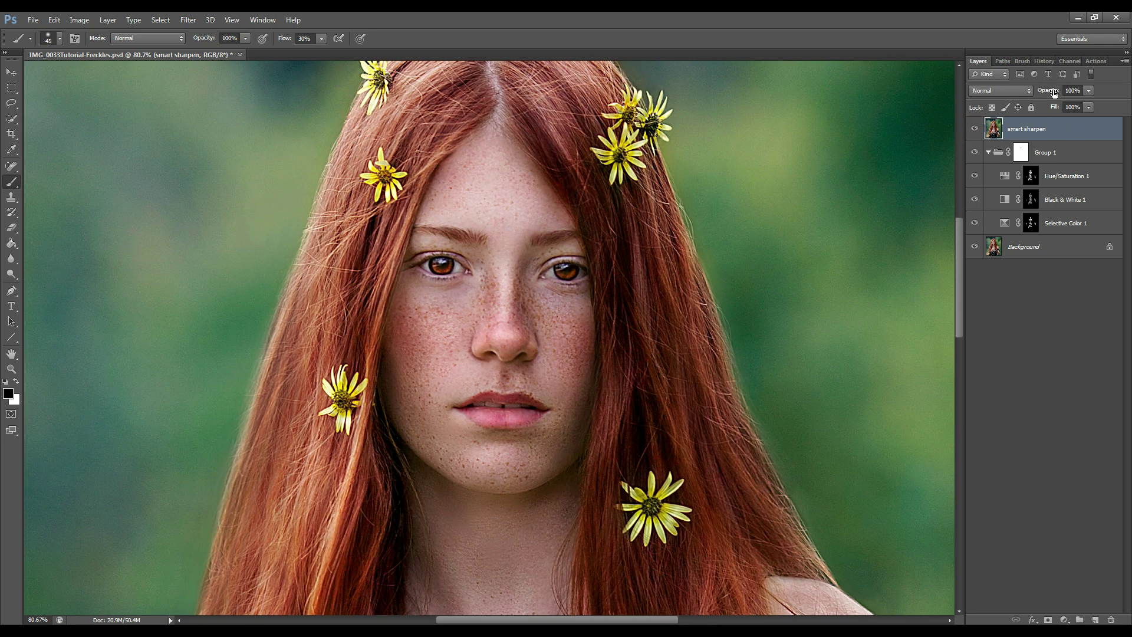
drag(1054, 92, 1043, 93)
drag(1029, 91, 1051, 94)
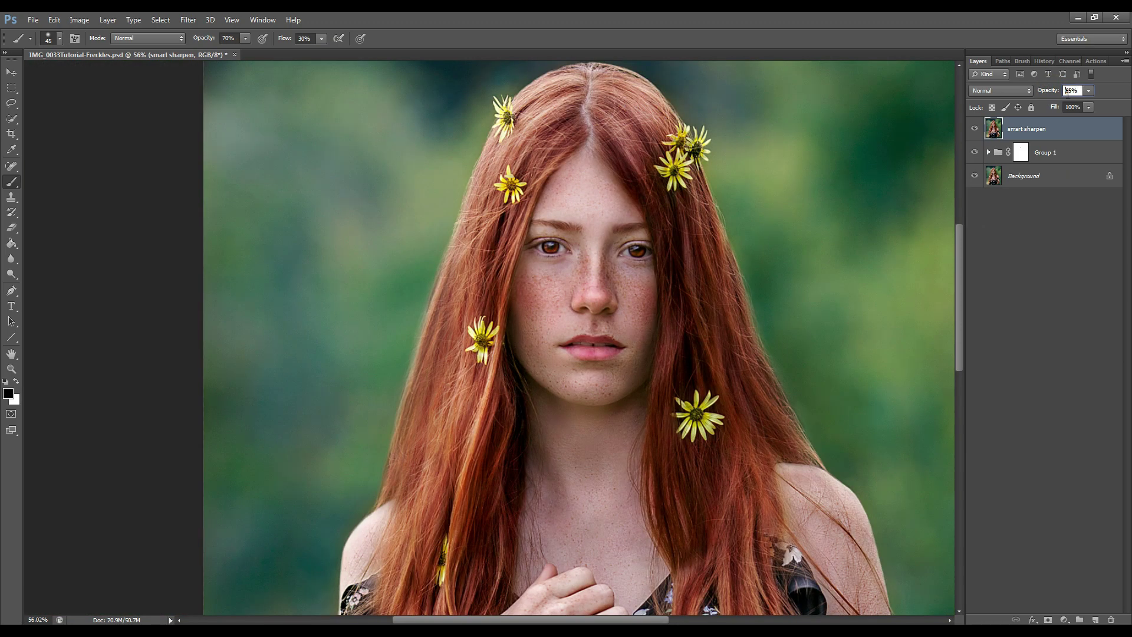
click(1069, 90)
Compare the portrait with the smart sharpen layer hidden and shown at its reduced opacity
click(974, 129)
drag(651, 622, 665, 622)
click(973, 131)
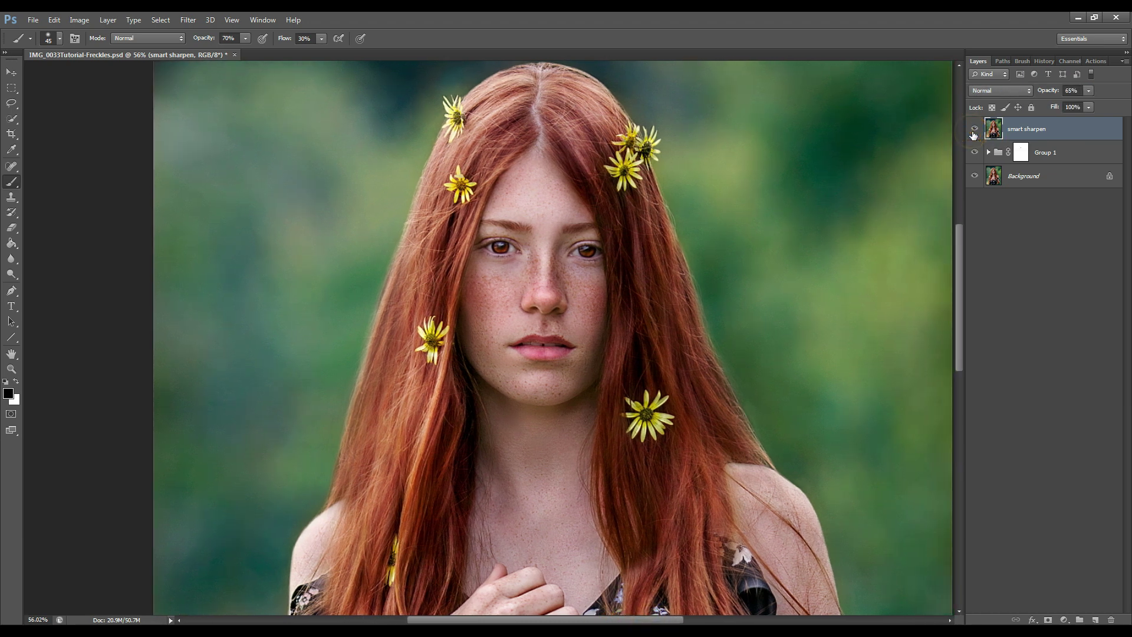
Add a white layer mask to the smart sharpen layer and prepare a 30 px brush with black as the foreground color
click(1050, 619)
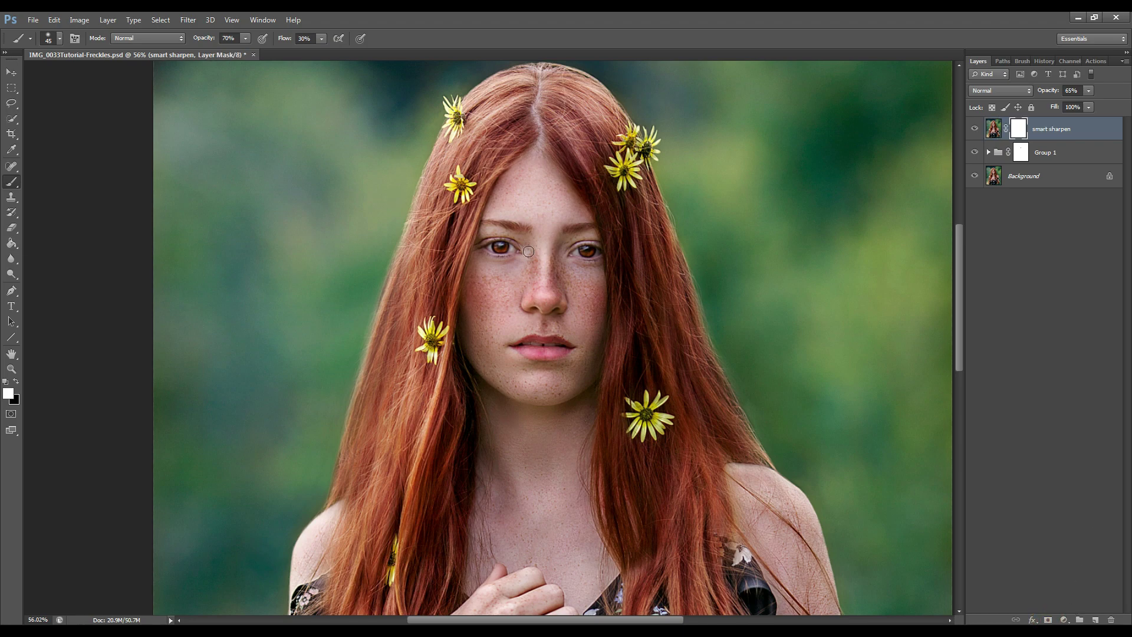
scroll(500, 226, up, 3)
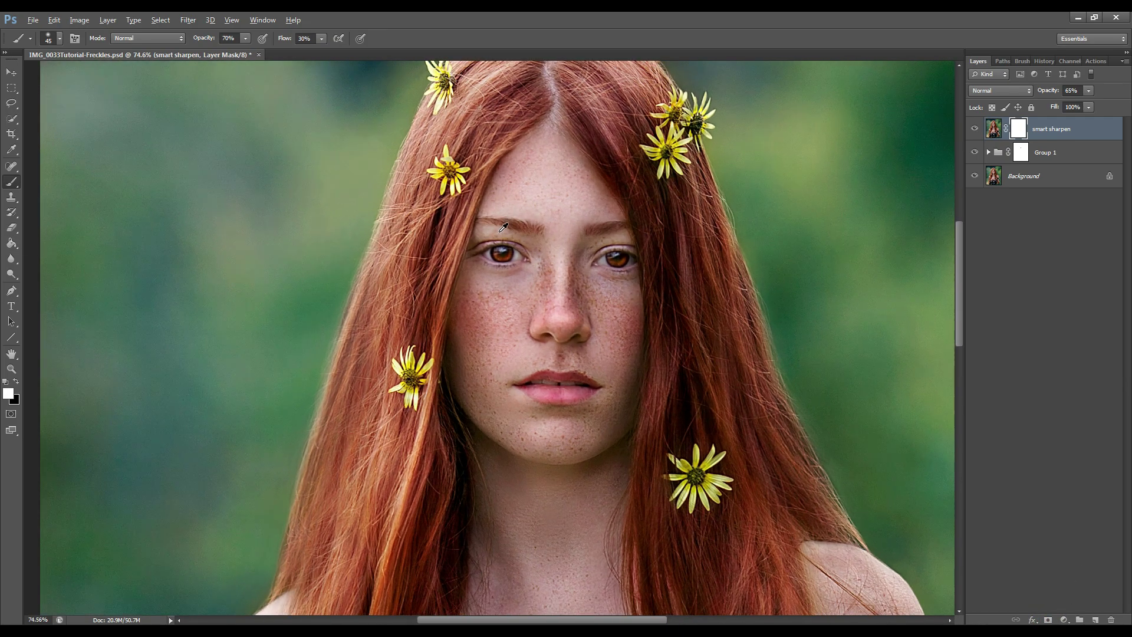
scroll(503, 227, up, 1)
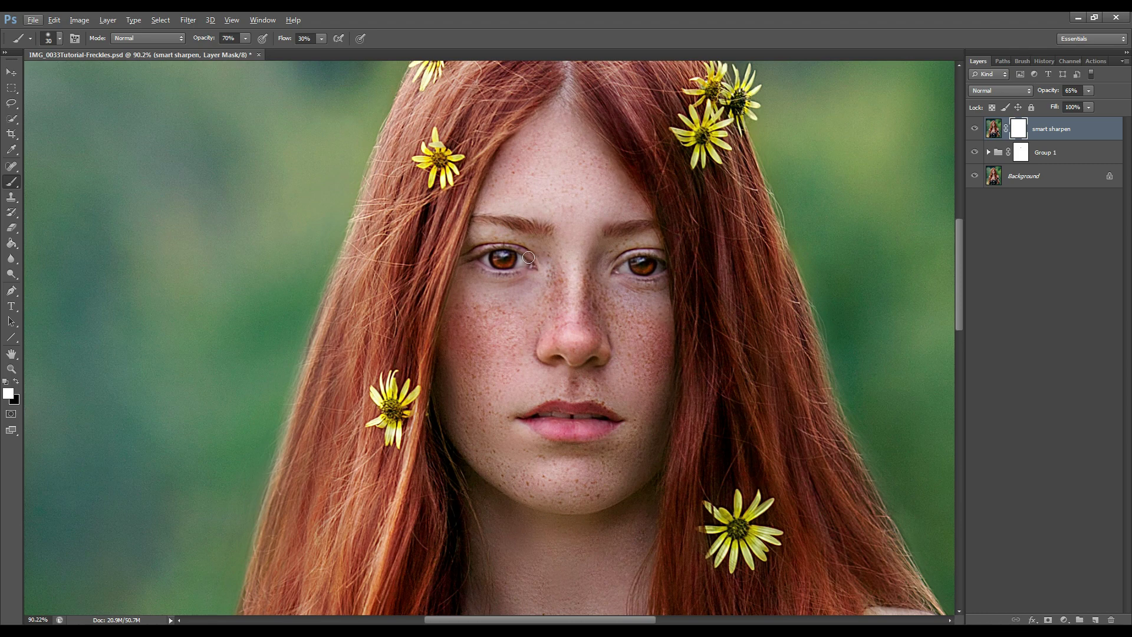
key(bracketleft)
key(bracketleft)
key(bracketleft)
key(x)
Toggle the masked smart sharpen layer off and on to check its effect on the face and hair
scroll(684, 260, down, 1)
scroll(684, 260, down, 1)
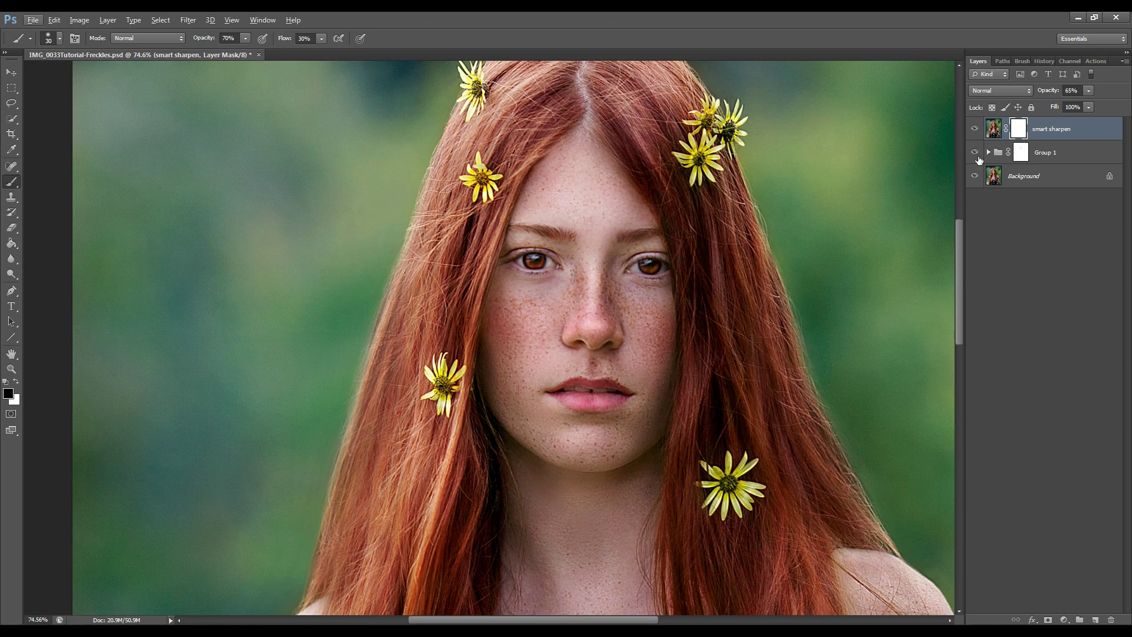
click(973, 129)
click(974, 129)
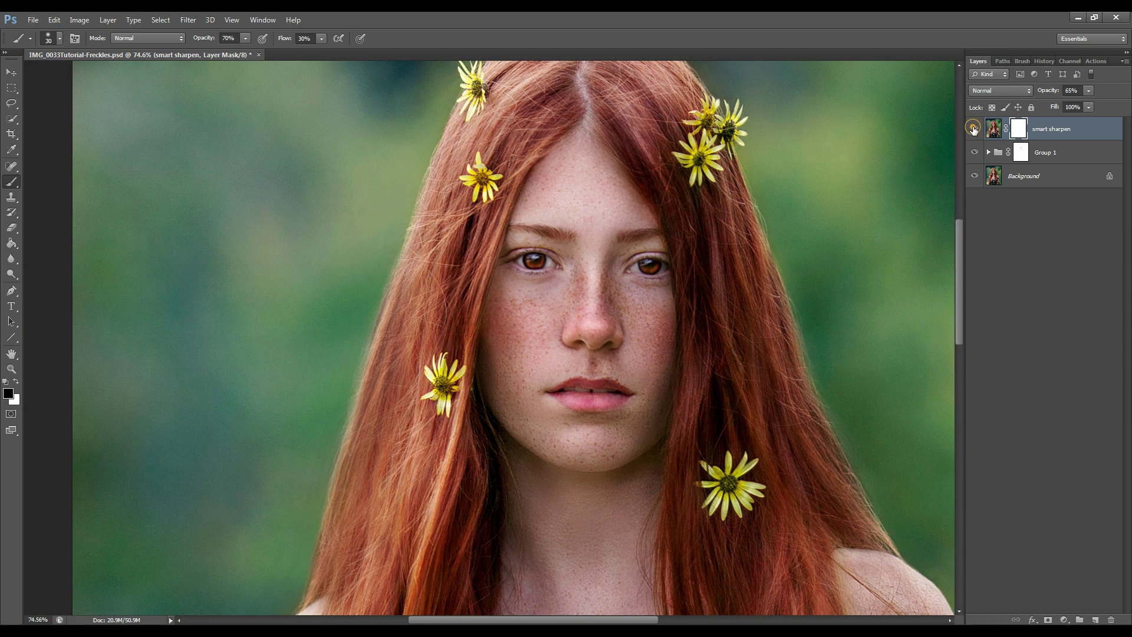